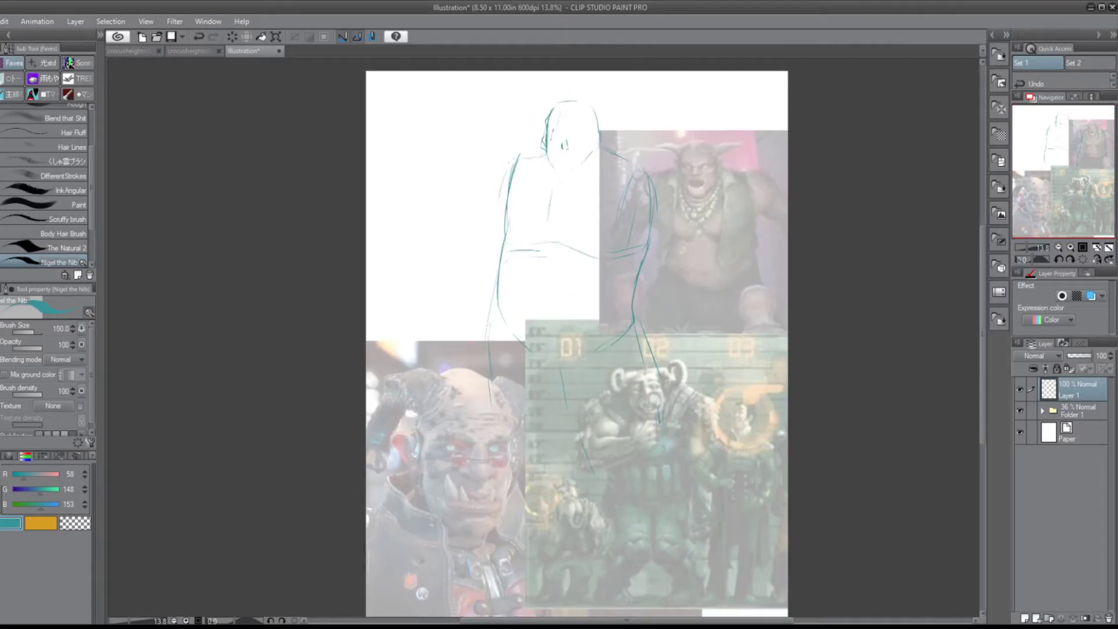
- Sketch the standing figure's hips, thighs and lower legs below the torso in teal on Layer 1
drag(606, 542, 668, 605)
drag(696, 443, 670, 524)
drag(495, 402, 487, 454)
drag(527, 591, 463, 591)
drag(565, 539, 560, 577)
drag(577, 481, 568, 518)
drag(571, 420, 565, 443)
drag(571, 380, 552, 422)
mouse_move(505, 147)
mouse_down()
mouse_move(480, 136)
mouse_move(469, 161)
mouse_up()
drag(463, 153, 521, 156)
key(ctrl+z)
key(ctrl+z)
key(ctrl+z)
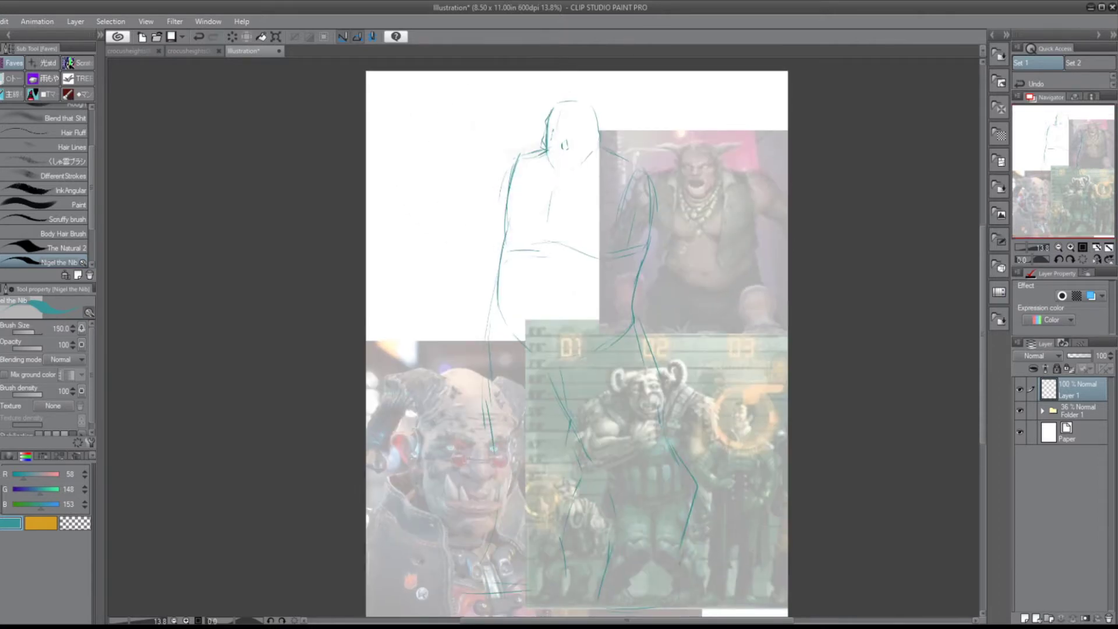
- Rework the standing figure's skull outline and draw the shoulder slope over the upper reference photo
drag(548, 117, 608, 125)
mouse_move(600, 137)
mouse_down()
mouse_move(561, 173)
mouse_move(693, 205)
mouse_up()
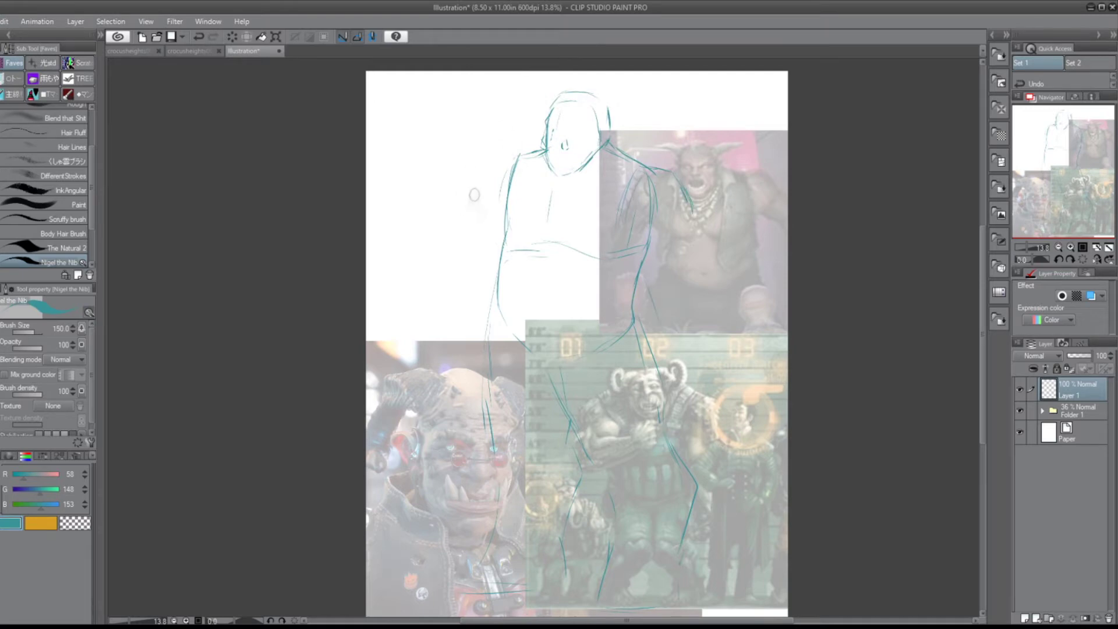
mouse_move(441, 177)
mouse_down()
mouse_move(489, 147)
mouse_move(462, 112)
mouse_move(428, 230)
mouse_up()
key(ctrl+z)
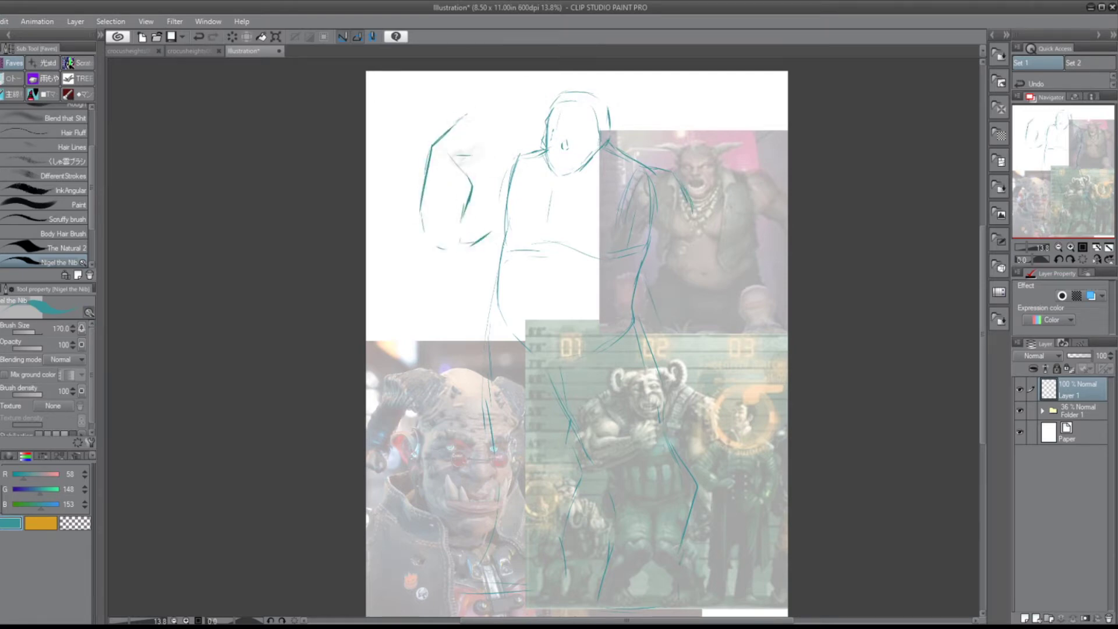
- Undo the raised-arm strokes and try new shoulder and arm lines with a larger brush
key(ctrl+z)
key(ctrl+z)
key(bracketright)
key(bracketright)
mouse_move(548, 150)
mouse_down()
mouse_move(501, 158)
mouse_move(504, 216)
mouse_up()
drag(421, 145, 411, 193)
key(ctrl+z)
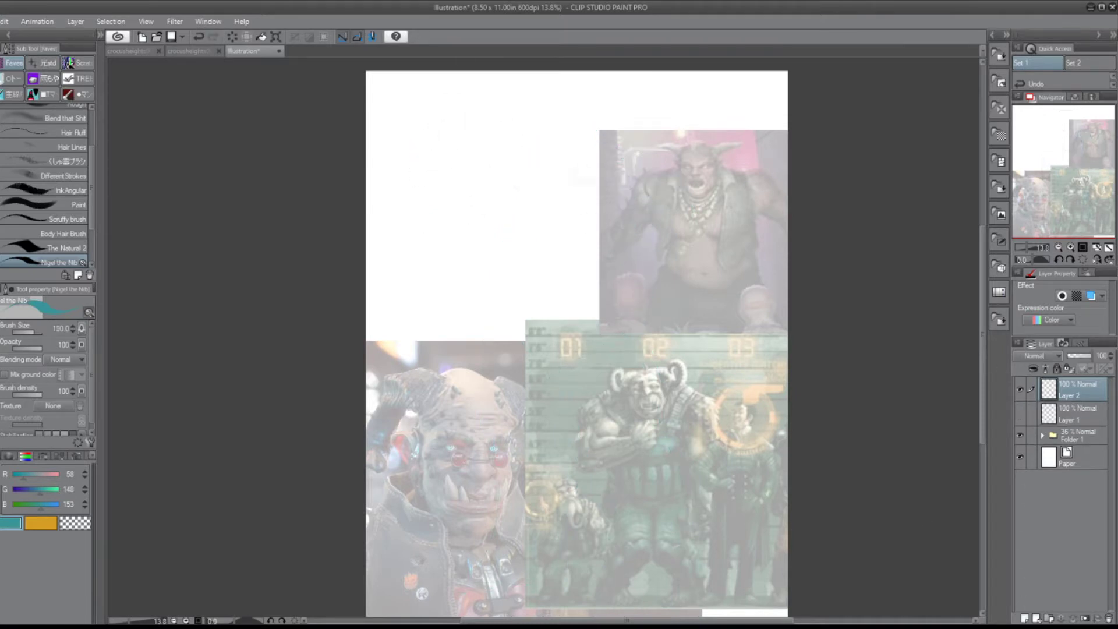
key(bracketleft)
mouse_move(502, 215)
mouse_down()
mouse_move(577, 133)
mouse_move(510, 318)
mouse_up()
drag(561, 336, 602, 325)
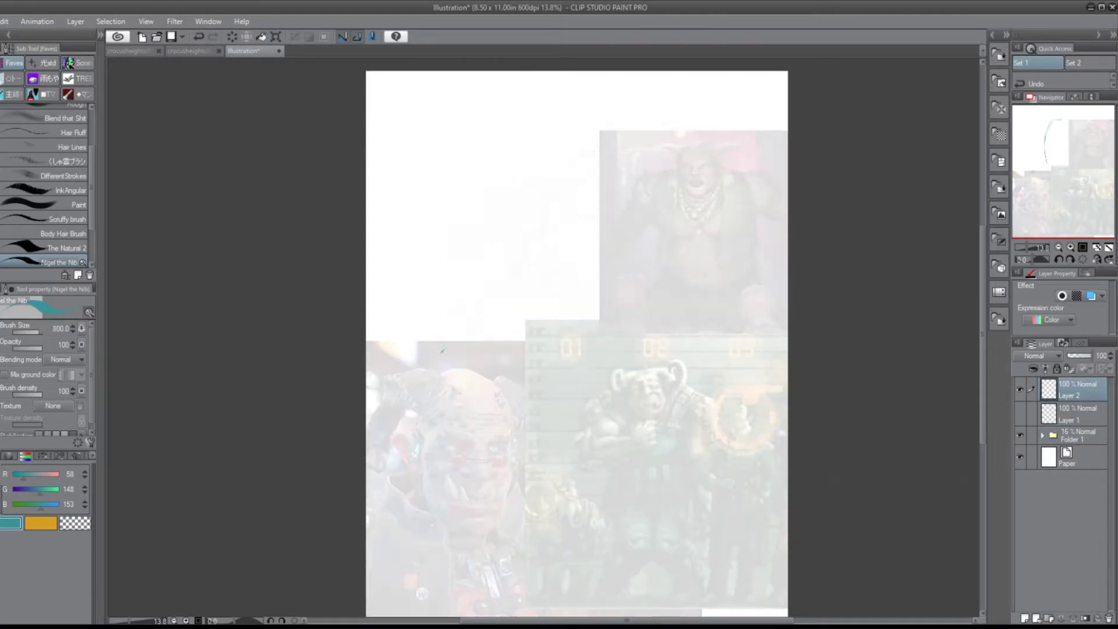
- Block in the large orc portrait on Layer 2 with an eye line, jaw line, torso line and chest curve
mouse_move(500, 225)
mouse_down()
mouse_move(579, 129)
mouse_move(631, 245)
mouse_up()
drag(536, 295, 600, 279)
drag(546, 326, 536, 443)
drag(492, 536, 635, 460)
- Sketch the front contour of the face, the first eye marks and the jaw up to the ear
drag(503, 162, 512, 230)
mouse_move(511, 236)
mouse_down()
mouse_move(537, 229)
mouse_move(531, 216)
mouse_up()
drag(500, 262, 513, 297)
drag(644, 254, 579, 291)
drag(638, 236, 657, 241)
- Sketch the pointed ear, the top of the skull and the neck line with a smaller brush of size 120
key(bracketleft)
mouse_move(610, 172)
mouse_down()
mouse_move(650, 169)
mouse_move(631, 213)
mouse_up()
mouse_move(608, 171)
mouse_down()
mouse_move(671, 173)
mouse_move(650, 189)
mouse_up()
drag(506, 158, 604, 175)
mouse_move(601, 211)
mouse_down()
mouse_move(583, 233)
mouse_move(677, 242)
mouse_up()
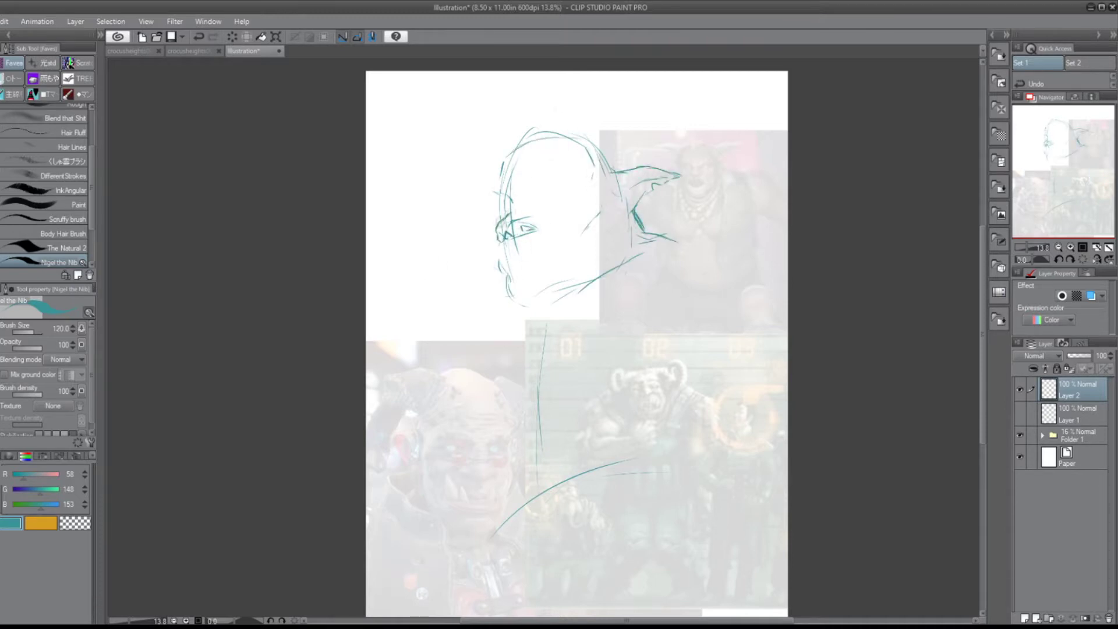
- Sketch the orc's two tusks, wide mouth line and protruding lower lip
mouse_move(512, 198)
mouse_down()
mouse_move(498, 236)
mouse_move(536, 248)
mouse_move(545, 205)
mouse_up()
drag(545, 205, 557, 244)
drag(489, 229, 501, 262)
drag(506, 251, 571, 244)
drag(505, 239, 536, 249)
drag(555, 239, 576, 250)
mouse_move(502, 263)
mouse_down()
mouse_move(549, 258)
mouse_move(508, 296)
mouse_up()
drag(506, 274, 539, 268)
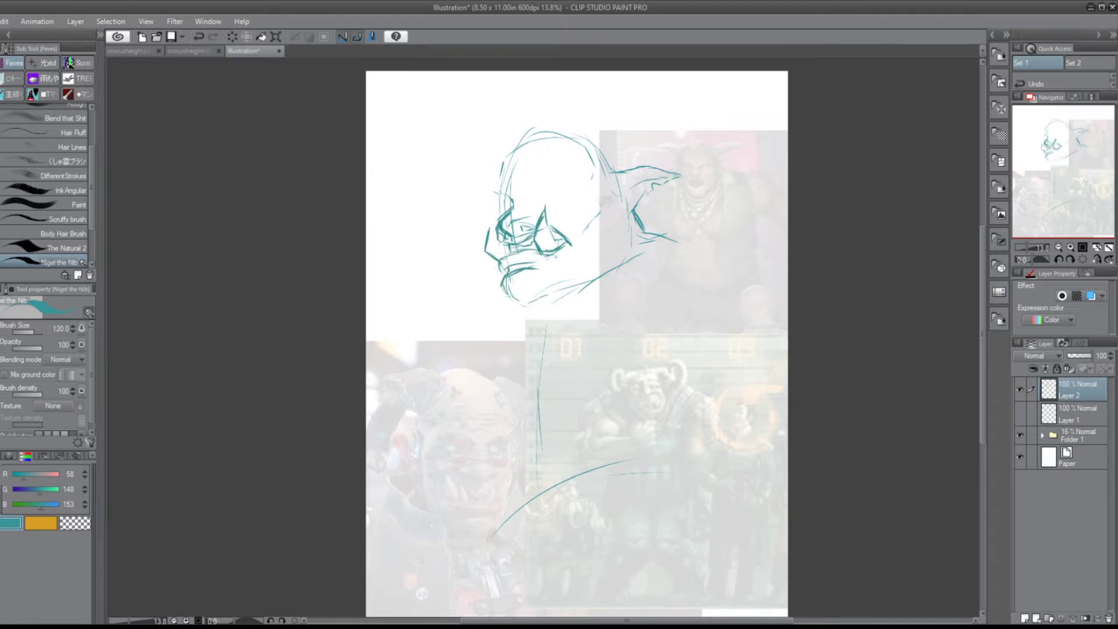
- Draw the angry brows, both eyes, the nose bridge and the cheek line, redoing strokes that miss
drag(600, 201, 588, 233)
drag(497, 166, 486, 192)
drag(492, 204, 512, 207)
drag(530, 194, 567, 175)
mouse_move(535, 198)
mouse_down()
mouse_move(562, 191)
mouse_move(513, 209)
mouse_move(547, 205)
mouse_up()
key(ctrl+z)
mouse_move(556, 202)
mouse_down()
mouse_move(586, 186)
mouse_move(518, 220)
mouse_up()
mouse_move(500, 204)
mouse_down()
mouse_move(512, 221)
mouse_move(525, 175)
mouse_up()
key(ctrl+z)
drag(527, 192, 566, 171)
drag(524, 193, 558, 140)
drag(488, 192, 506, 185)
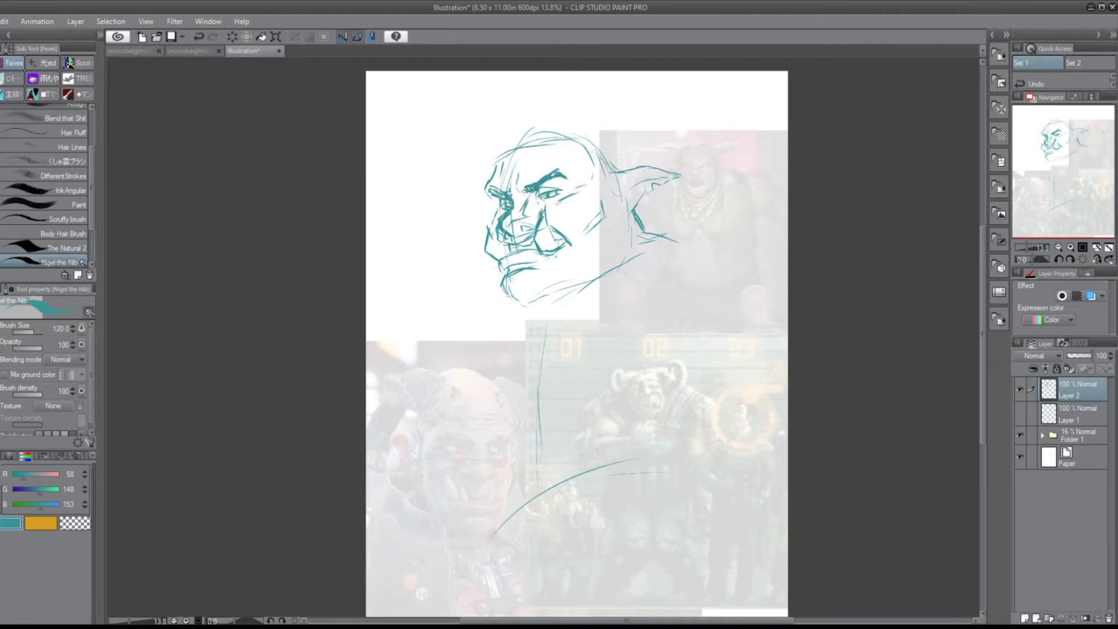
- Undo the chin stroke and draw the face contour beside the far eye with a smaller brush
drag(503, 271, 523, 299)
key(ctrl+z)
key(bracketleft)
drag(486, 183, 494, 209)
- Sketch a large foreground hand with curled fingers, thumb and palm below the orc's chin
mouse_move(576, 294)
mouse_down()
mouse_move(614, 330)
mouse_move(597, 282)
mouse_move(650, 337)
mouse_up()
mouse_move(594, 308)
mouse_down()
mouse_move(614, 342)
mouse_move(655, 370)
mouse_up()
mouse_move(661, 326)
mouse_down()
mouse_move(682, 399)
mouse_move(664, 374)
mouse_up()
drag(600, 309, 562, 329)
mouse_move(542, 339)
mouse_down()
mouse_move(562, 351)
mouse_move(515, 382)
mouse_move(618, 460)
mouse_up()
drag(682, 394, 623, 428)
drag(548, 352, 559, 370)
mouse_move(577, 320)
mouse_down()
mouse_move(592, 344)
mouse_move(600, 309)
mouse_up()
drag(533, 353, 626, 282)
drag(507, 335, 541, 356)
- Draw the shoulder line behind the ear and both forearm edges running off the foreground hand
drag(644, 257, 734, 233)
drag(740, 238, 788, 270)
drag(405, 259, 440, 233)
drag(583, 470, 674, 609)
drag(679, 424, 786, 475)
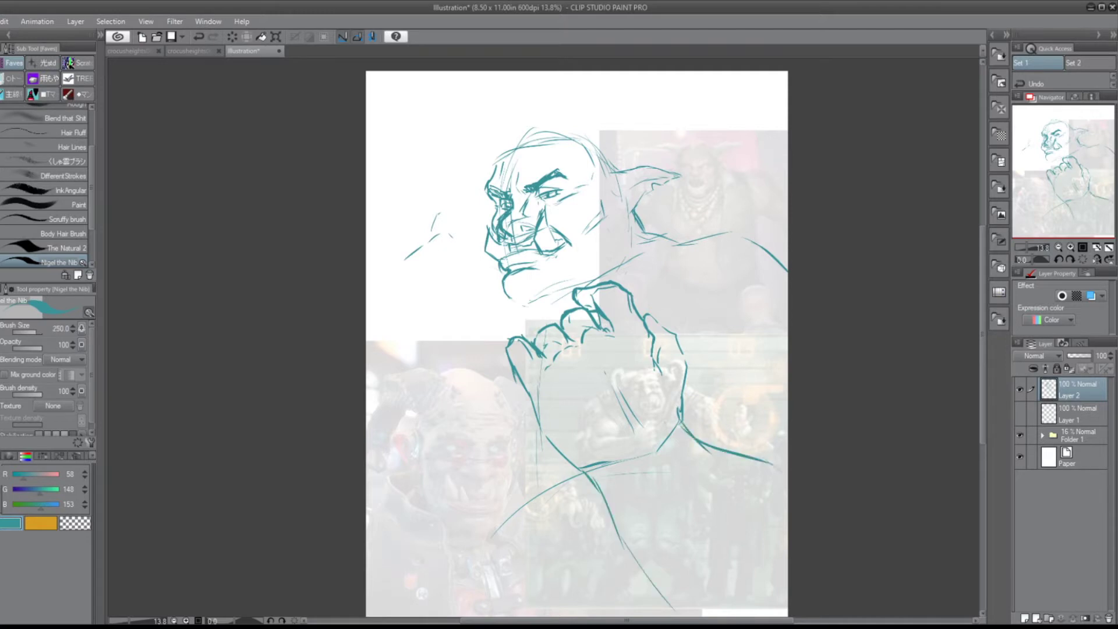
- Sketch the second hand resting against the temple, with its fingers, knuckles, thumb and wrist
drag(486, 179, 473, 206)
drag(501, 160, 461, 210)
drag(493, 201, 434, 248)
mouse_move(492, 209)
mouse_down()
mouse_move(463, 236)
mouse_move(483, 280)
mouse_up()
mouse_move(419, 239)
mouse_down()
mouse_move(466, 303)
mouse_move(377, 312)
mouse_up()
drag(436, 284, 448, 307)
drag(460, 335, 406, 362)
drag(502, 285, 485, 329)
drag(487, 219, 474, 237)
drag(504, 288, 490, 305)
drag(487, 224, 470, 248)
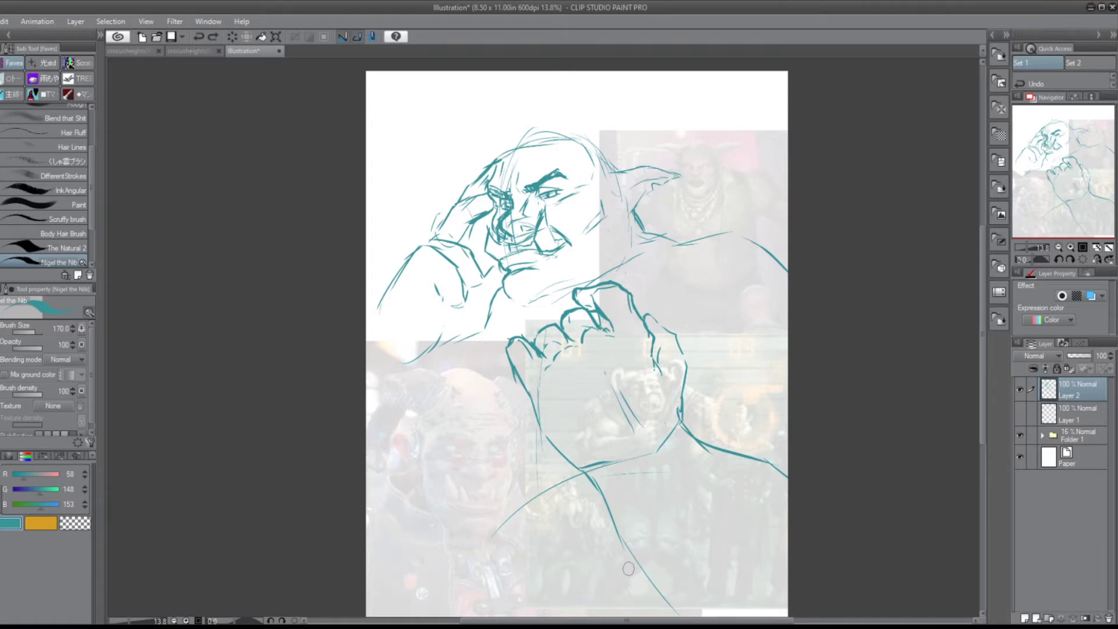
- Reinforce the neck, chin and jaw lines where the head meets the shoulder
drag(628, 569, 631, 563)
drag(670, 237, 645, 248)
drag(510, 262, 527, 308)
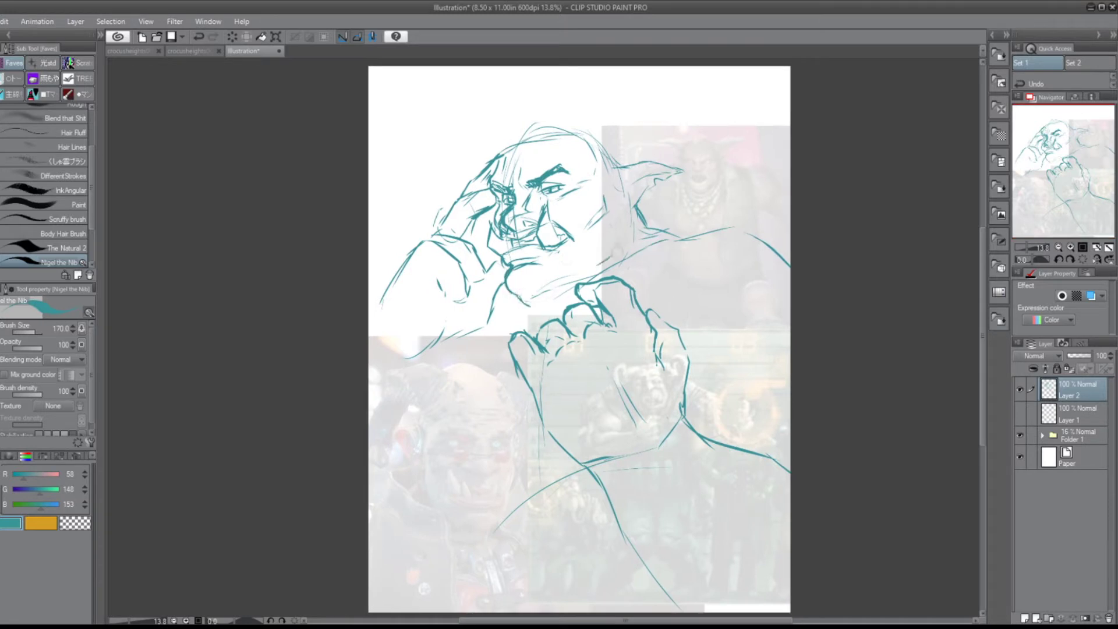
drag(597, 242, 621, 270)
- Draw the torso side, elbow and lower arm contours beneath the hand at the face
mouse_move(495, 288)
mouse_down()
mouse_move(511, 299)
mouse_move(443, 372)
mouse_up()
drag(444, 373, 433, 472)
drag(381, 314, 370, 347)
drag(515, 376, 514, 440)
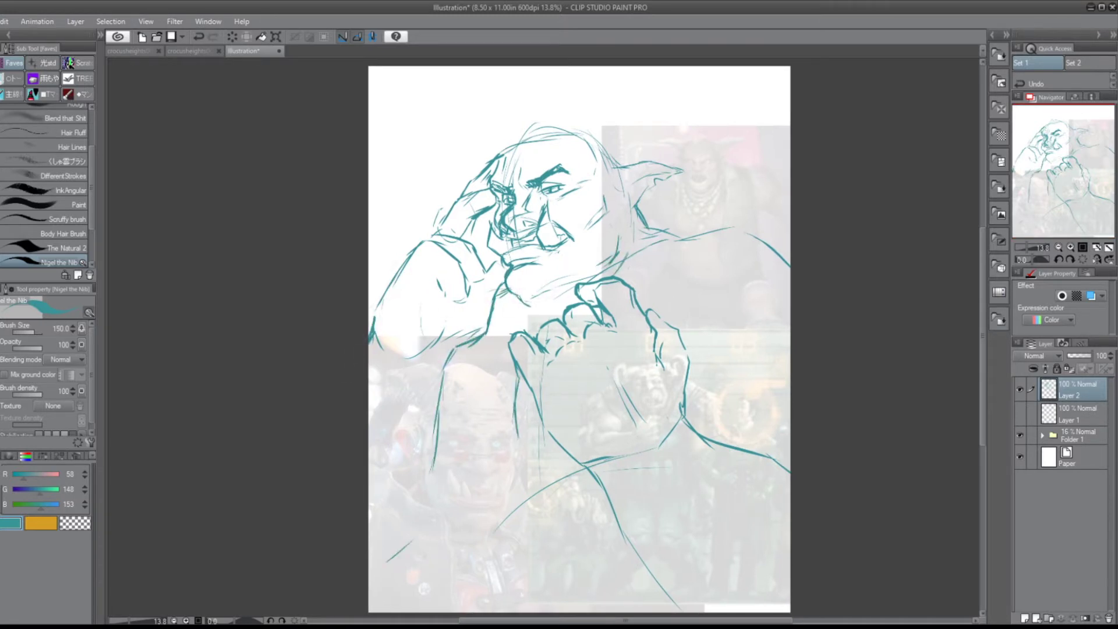
drag(445, 434, 437, 483)
drag(525, 439, 425, 501)
drag(436, 510, 385, 559)
- Thicken the shoulder line from the neck to the canvas edge and undo the excess strokes
drag(644, 224, 790, 259)
drag(719, 230, 751, 221)
drag(732, 257, 748, 260)
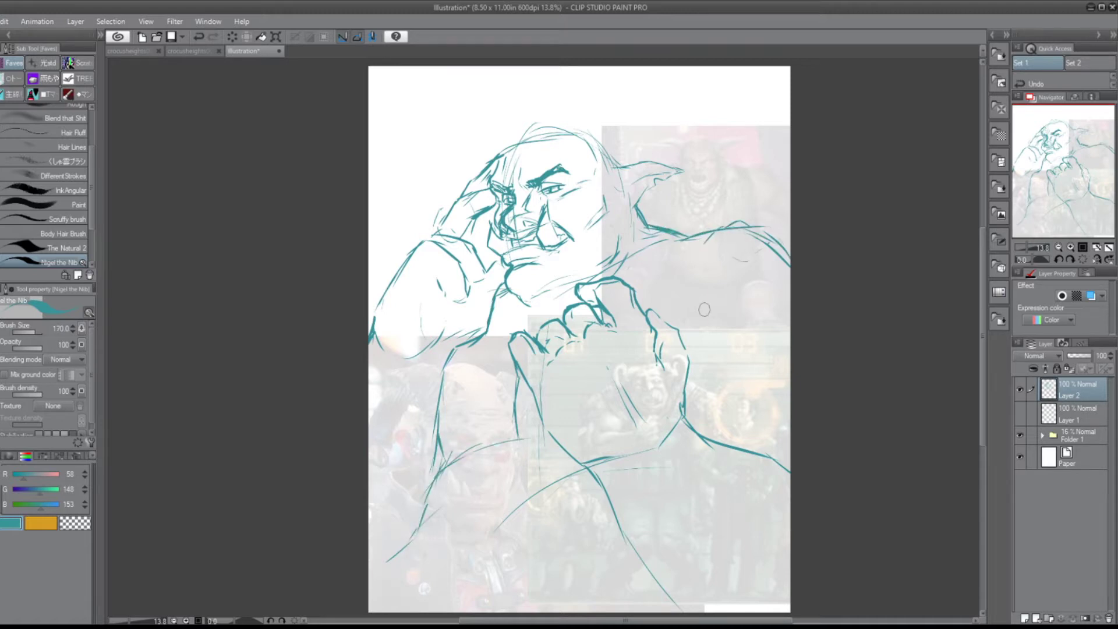
key(ctrl+z)
key(ctrl+z)
- Rework the index finger and bent finger of the hand at the temple, reducing the brush size to 120
mouse_move(518, 145)
mouse_down()
mouse_move(506, 185)
mouse_move(483, 180)
mouse_up()
drag(477, 215, 473, 234)
mouse_move(495, 192)
mouse_down()
mouse_move(465, 222)
mouse_move(492, 218)
mouse_move(469, 217)
mouse_up()
key(bracketleft)
key(bracketleft)
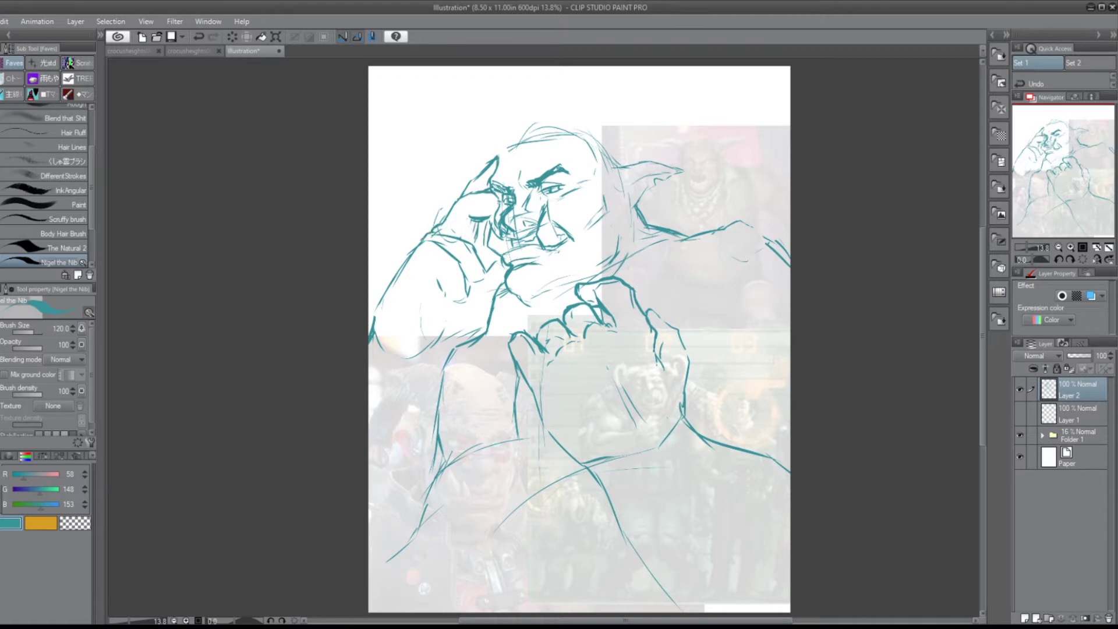
- Reinforce the fingers and thumb of the hand at the face and thicken the mouth line
drag(426, 269, 458, 306)
drag(464, 269, 471, 285)
drag(442, 239, 489, 282)
drag(466, 270, 492, 300)
drag(487, 213, 510, 260)
drag(504, 256, 574, 239)
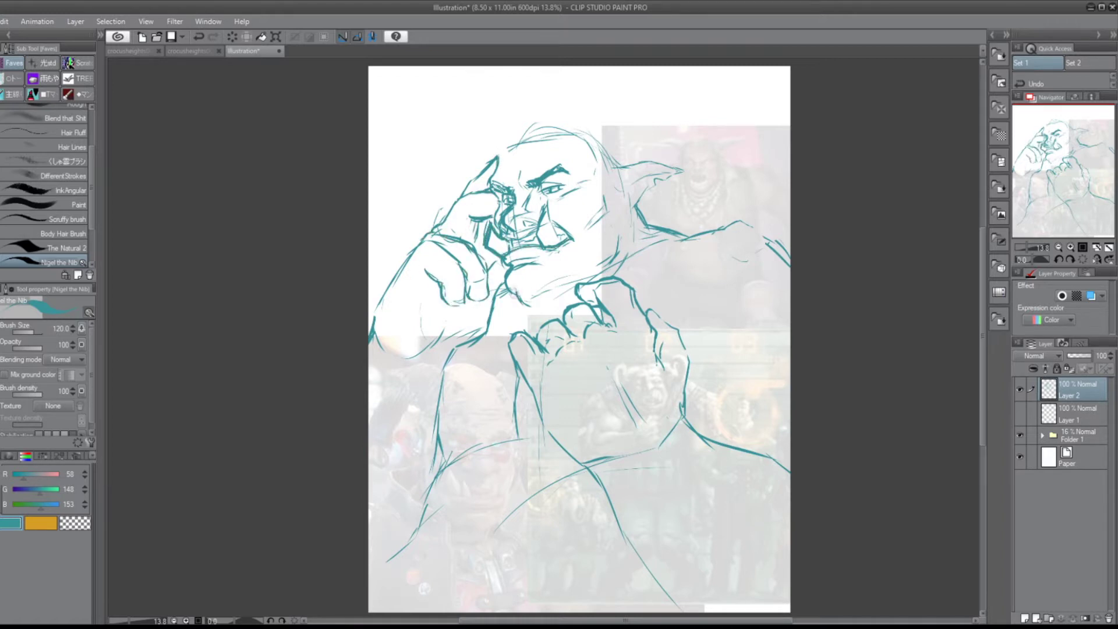
- Add inner fold details to the ear and redraw the nose and upper lip with a finer brush
drag(633, 206, 640, 191)
drag(644, 196, 656, 185)
mouse_move(502, 214)
mouse_down()
mouse_move(528, 228)
mouse_move(519, 222)
mouse_up()
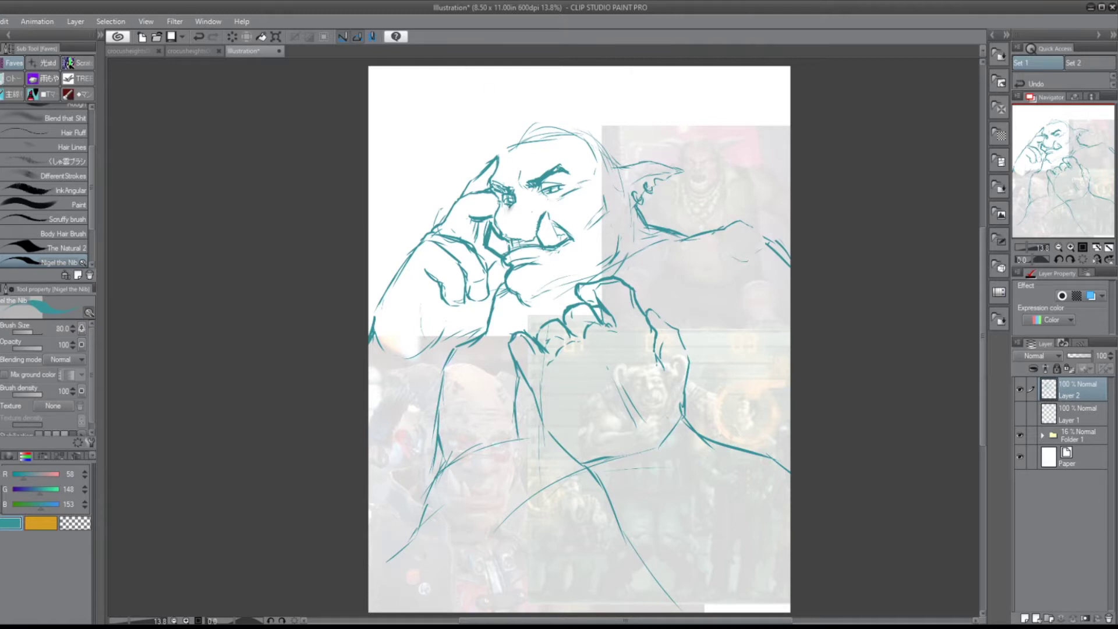
mouse_move(505, 208)
mouse_down()
mouse_move(507, 231)
mouse_move(537, 226)
mouse_up()
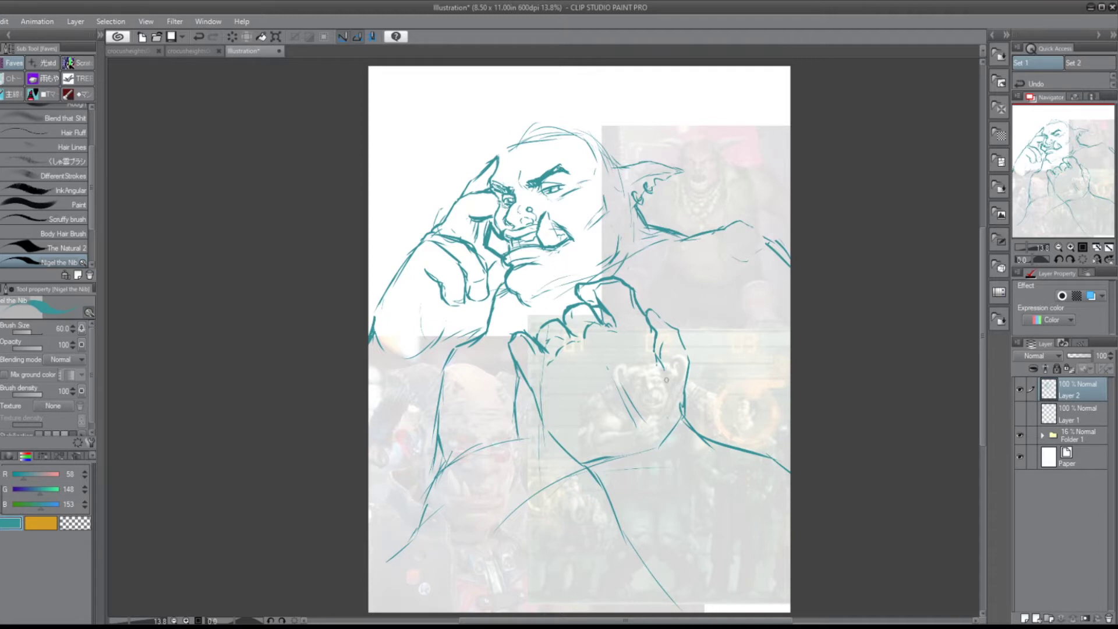
- Add contour lines beside the foreground wrist and thicken both edges of its forearm
drag(708, 386, 744, 406)
drag(749, 400, 780, 403)
drag(701, 400, 718, 442)
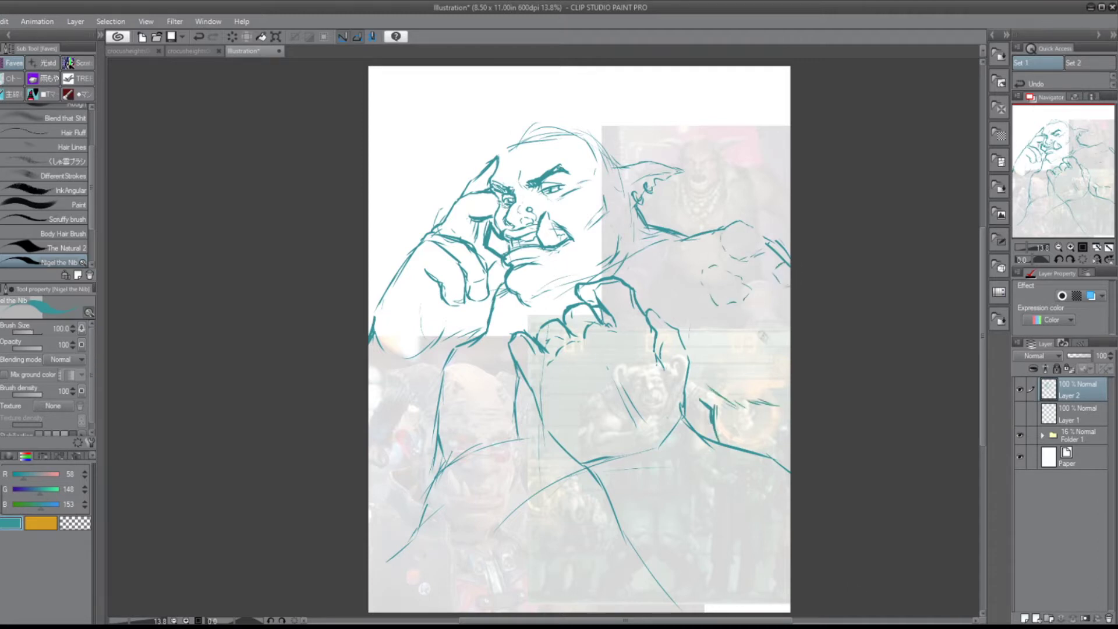
drag(613, 494, 675, 611)
drag(712, 426, 789, 483)
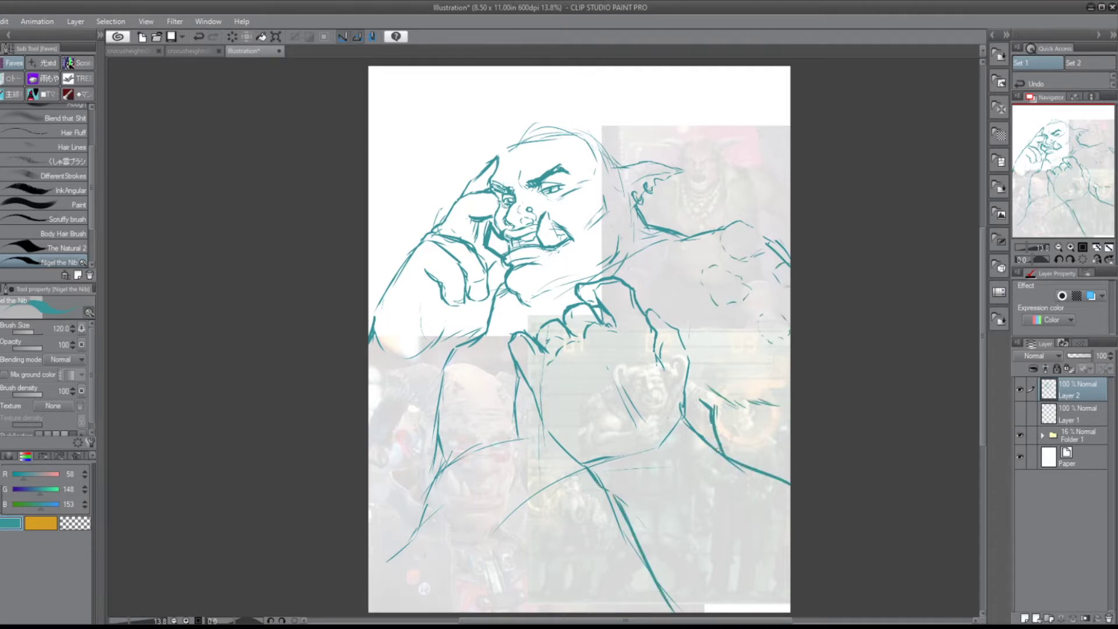
- Reinforce the outer edge of the foreground hand and the torso side line, undoing the last stroke
drag(520, 379, 526, 442)
drag(445, 443, 440, 480)
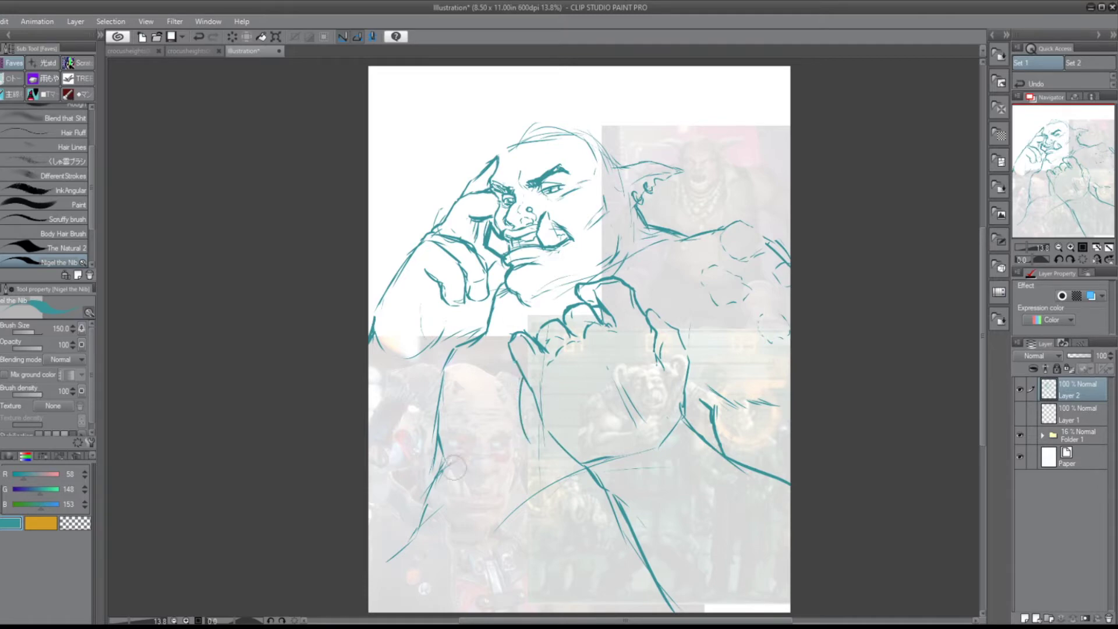
key(ctrl+z)
key(bracketleft)
key(bracketleft)
key(bracketleft)
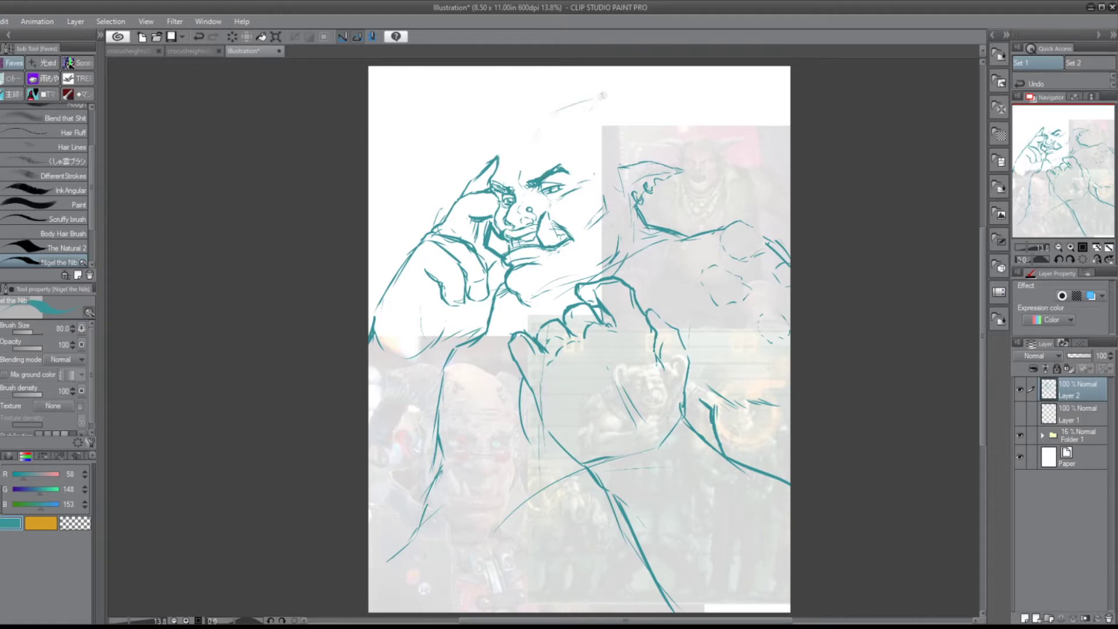
mouse_move(586, 112)
mouse_down()
mouse_move(579, 154)
mouse_move(534, 149)
mouse_up()
key(ctrl+z)
key(ctrl+z)
key(bracketright)
drag(610, 140, 661, 125)
drag(622, 147, 655, 128)
drag(533, 149, 576, 107)
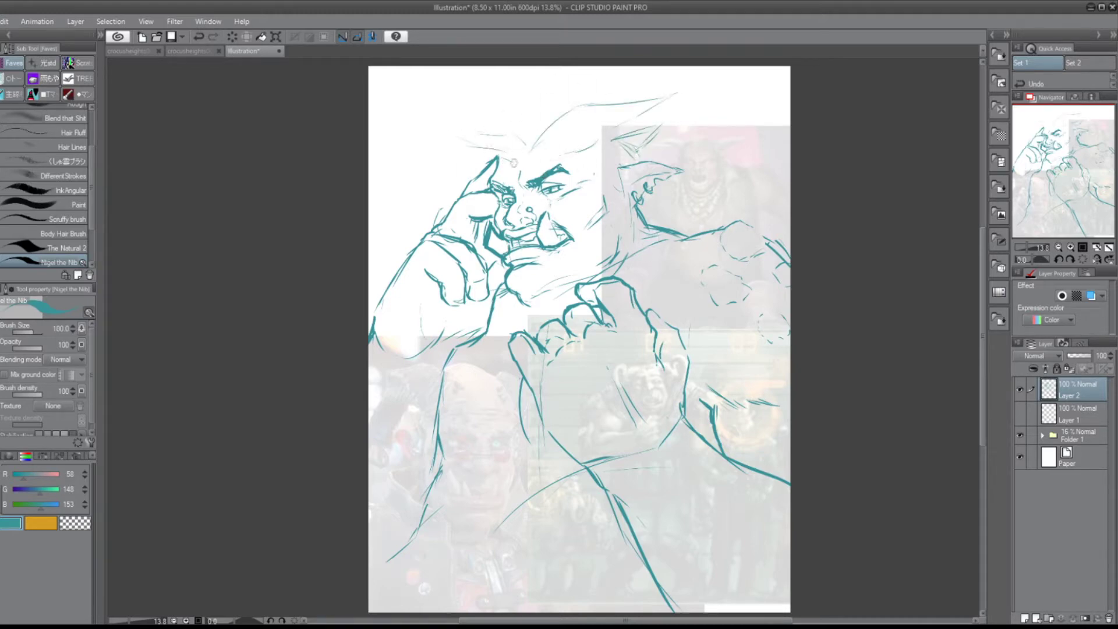
key(ctrl+z)
key(ctrl+z)
key(ctrl+z)
key(bracketleft)
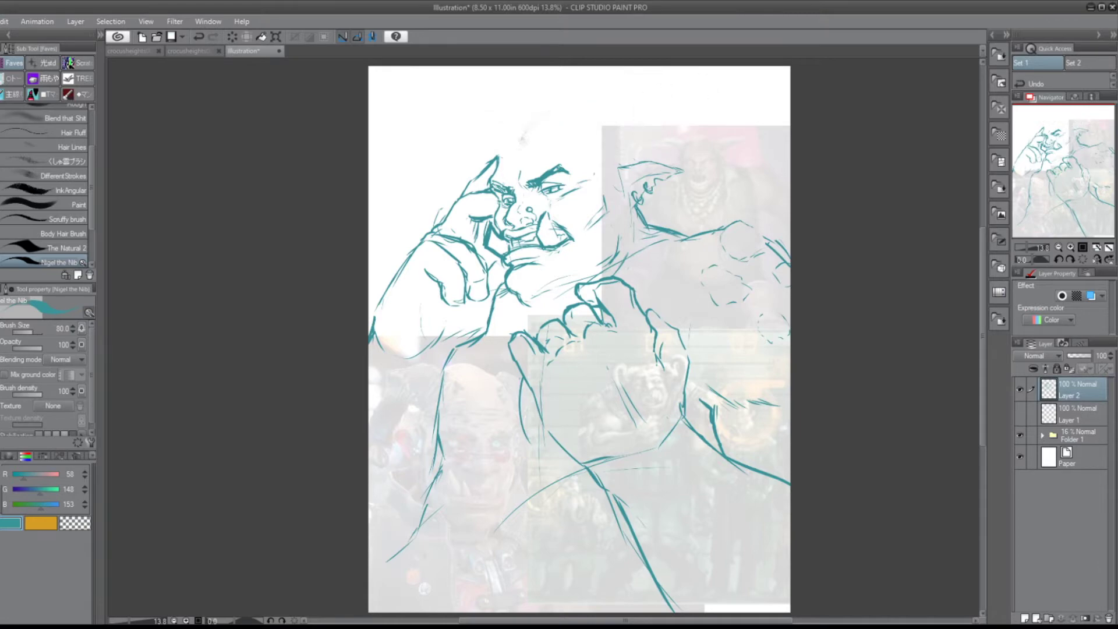
drag(524, 135, 706, 140)
mouse_move(568, 155)
mouse_down()
mouse_move(621, 137)
mouse_move(700, 149)
mouse_up()
drag(515, 126, 530, 115)
key(ctrl+z)
key(ctrl+z)
key(ctrl+z)
key(ctrl+z)
- Refine the inner ear and cheek with a fine brush and add neck and chest lines with a larger one
key(bracketleft)
drag(627, 194, 647, 175)
drag(610, 210, 594, 235)
key(bracketright)
key(bracketright)
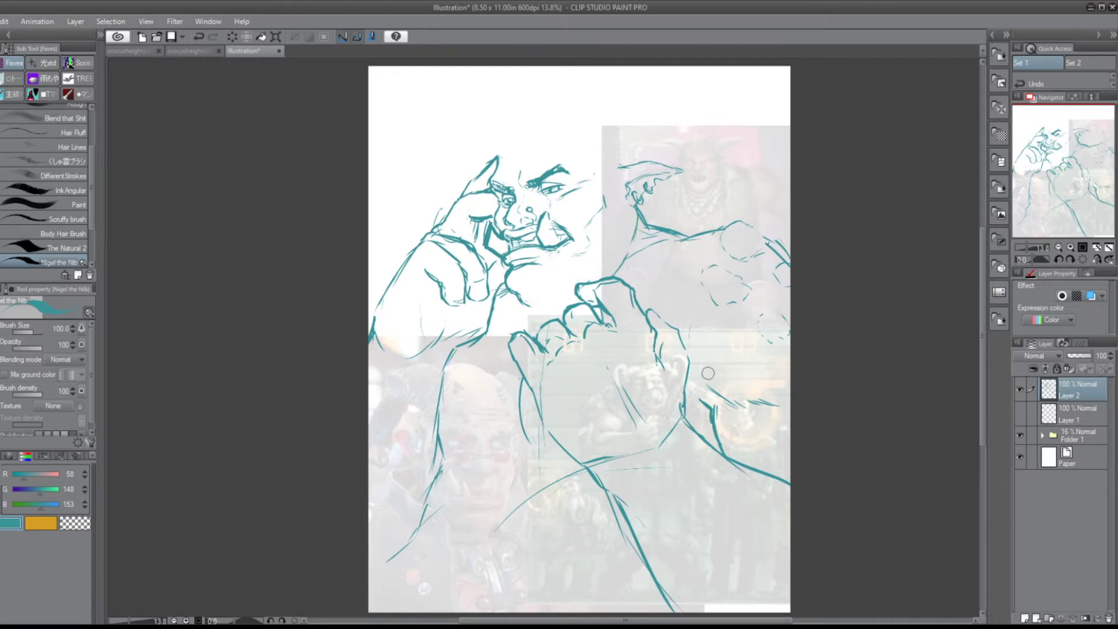
drag(499, 299, 501, 347)
drag(676, 230, 657, 255)
- Restore the reference image folder, Folder 1, to 100% opacity
key(alt+bracketleft)
key(alt+bracketleft)
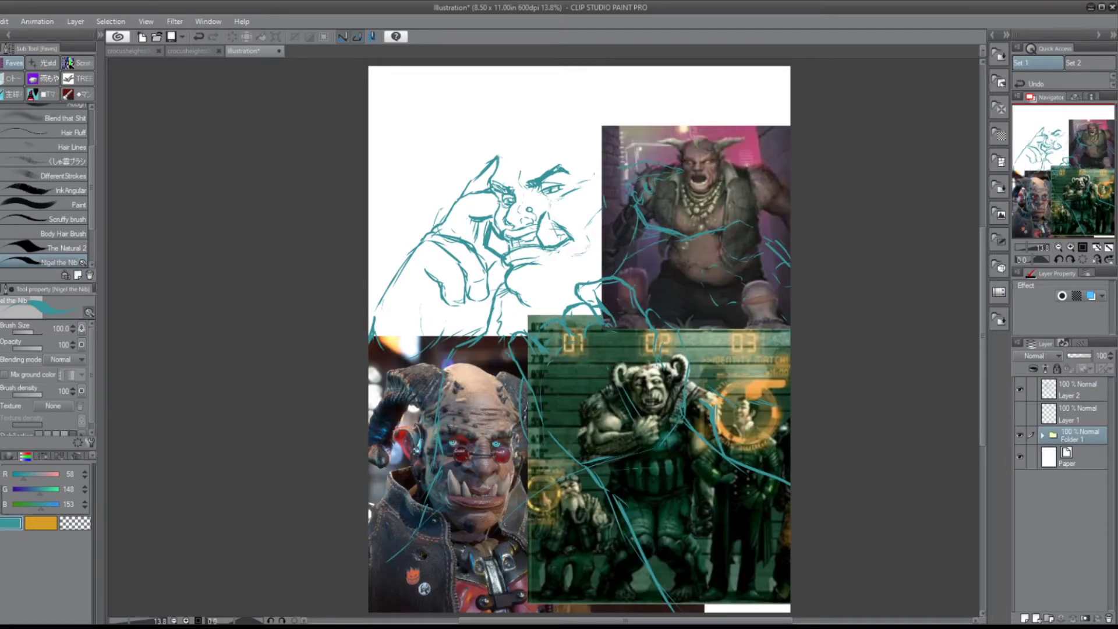
- Fade the reference folder to 18% opacity and sketch the curved crown of the head on Layer 2
key(alt+bracketright)
key(alt+bracketright)
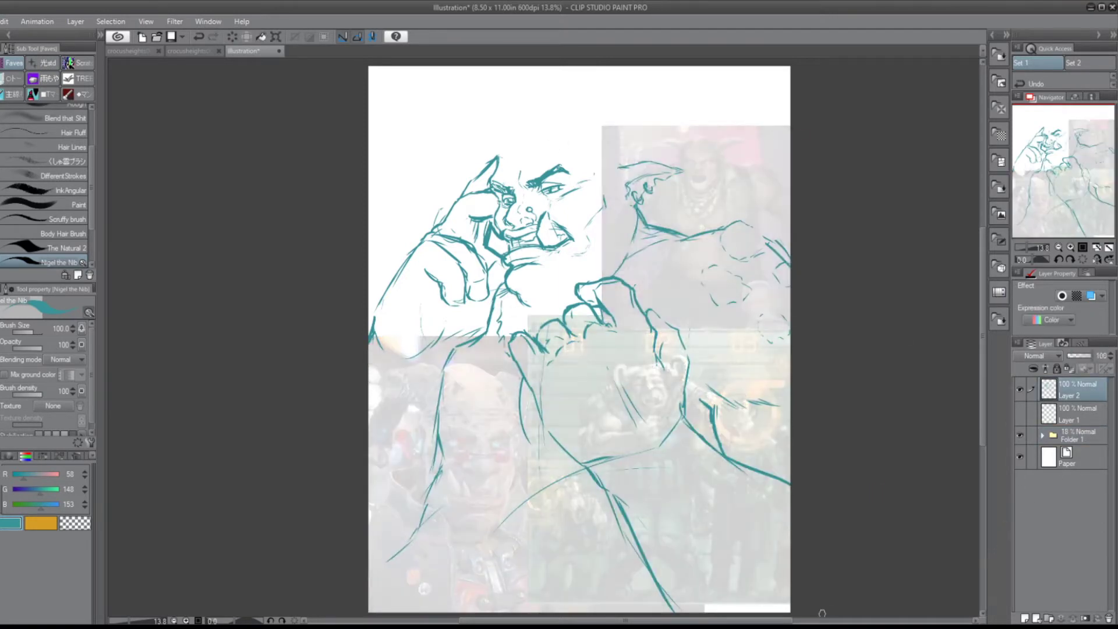
mouse_move(538, 79)
mouse_down()
mouse_move(523, 125)
mouse_move(554, 122)
mouse_up()
key(ctrl+z)
key(ctrl+z)
mouse_move(498, 156)
mouse_down()
mouse_move(610, 119)
mouse_move(634, 158)
mouse_move(604, 130)
mouse_move(553, 117)
mouse_up()
drag(499, 154, 545, 109)
- Lower the reference folder's opacity to 12% and make Layer 2 active again
click(1078, 435)
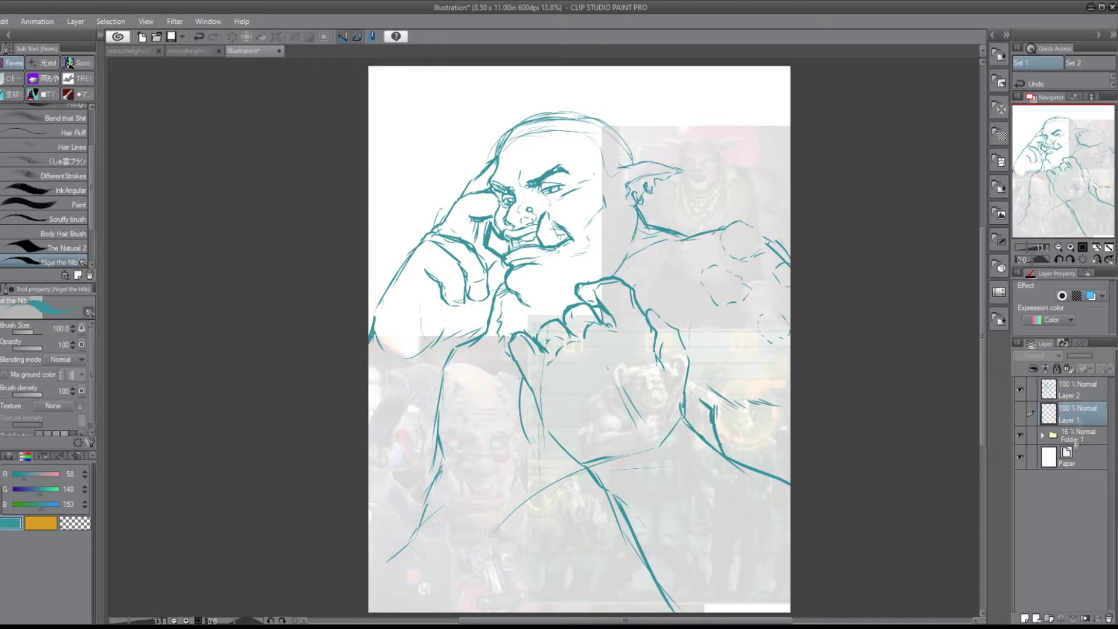
mouse_move(1072, 355)
mouse_down()
mouse_move(1090, 356)
mouse_move(1059, 361)
mouse_up()
click(1084, 398)
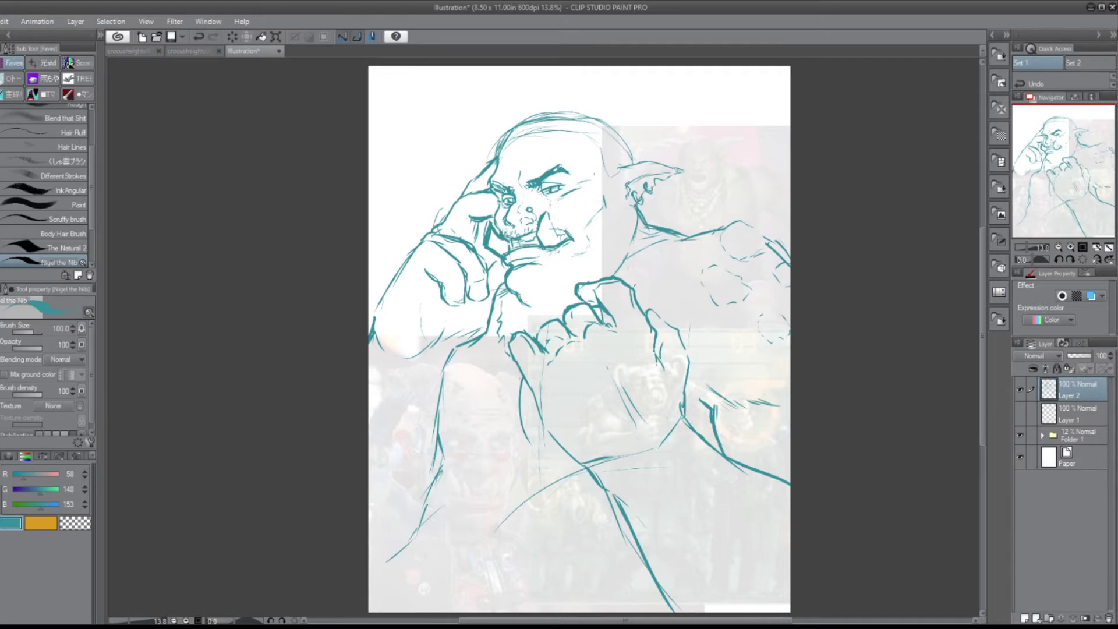
mouse_move(484, 89)
mouse_down()
mouse_move(449, 144)
mouse_move(489, 159)
mouse_up()
drag(493, 81, 481, 125)
drag(550, 74, 587, 155)
key(ctrl+z)
key(ctrl+z)
key(ctrl+z)
key(ctrl+z)
key(ctrl+z)
- Sketch two horns rising from the forehead and loose hair lines beside the cheek and behind the ear
drag(626, 81, 577, 146)
mouse_move(557, 86)
mouse_down()
mouse_move(507, 117)
mouse_move(490, 152)
mouse_move(507, 181)
mouse_up()
drag(593, 141, 583, 211)
drag(623, 172, 630, 230)
drag(611, 123, 640, 162)
drag(636, 192, 648, 264)
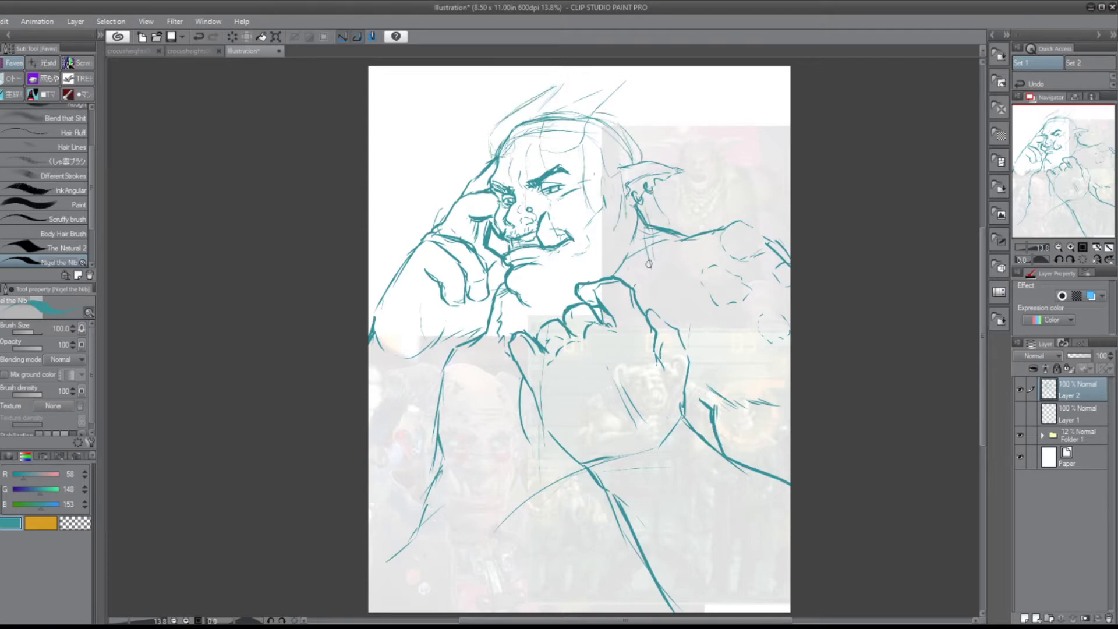
- Add hair strands over the forehead and beside the face, reducing the brush size to 80 for the side locks
mouse_move(522, 124)
mouse_down()
mouse_move(498, 154)
mouse_move(539, 172)
mouse_up()
drag(583, 112, 547, 130)
drag(524, 126, 507, 195)
drag(548, 141, 533, 178)
key(bracketleft)
mouse_move(588, 137)
mouse_down()
mouse_move(583, 181)
mouse_move(606, 221)
mouse_up()
drag(628, 164, 623, 239)
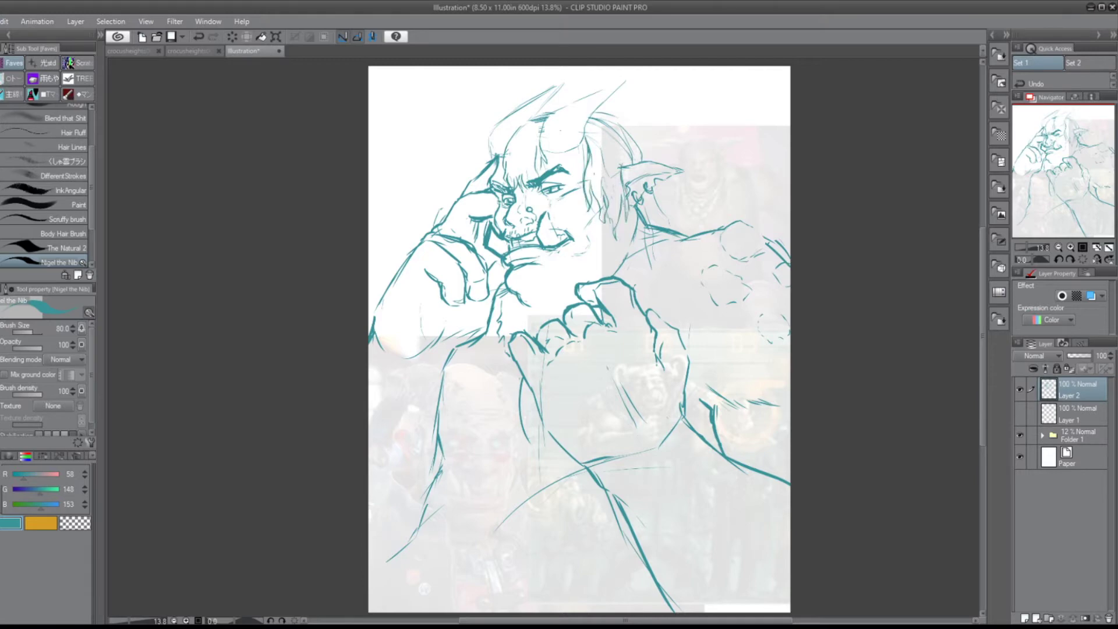
- Draw the hair at the back of the head and the strands falling behind the ear onto the neck
drag(646, 114, 606, 160)
drag(670, 186, 652, 268)
drag(498, 289, 502, 309)
drag(670, 245, 667, 261)
drag(671, 267, 660, 298)
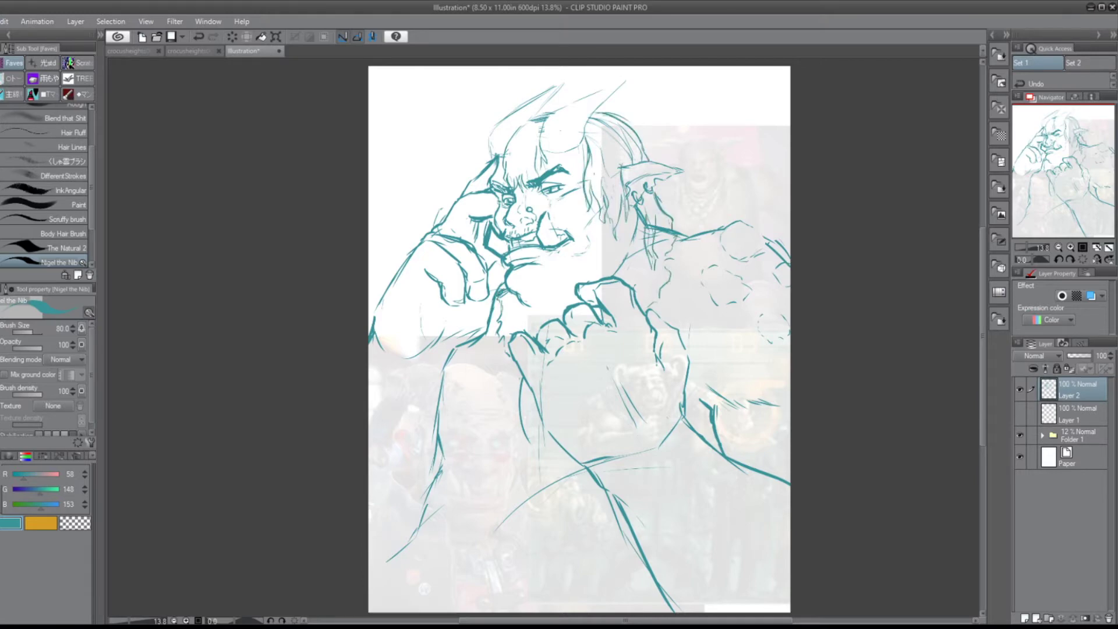
- Sketch the vest's collar, lapel and armhole lines around the far shoulder and the torso side
drag(440, 367, 441, 437)
drag(675, 225, 713, 228)
drag(682, 230, 676, 273)
drag(708, 312, 699, 410)
drag(704, 256, 684, 303)
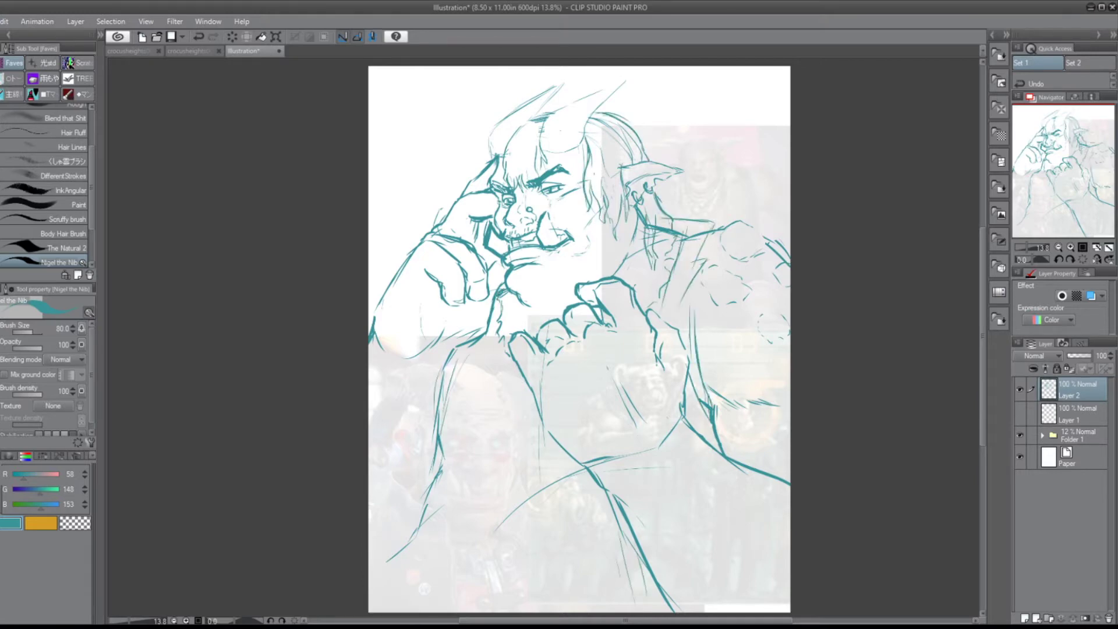
- Extend the torso's side line down to the hip and draw a curved waistline across the belly
drag(455, 413, 442, 463)
drag(469, 420, 402, 551)
drag(664, 552, 381, 585)
drag(615, 562, 382, 590)
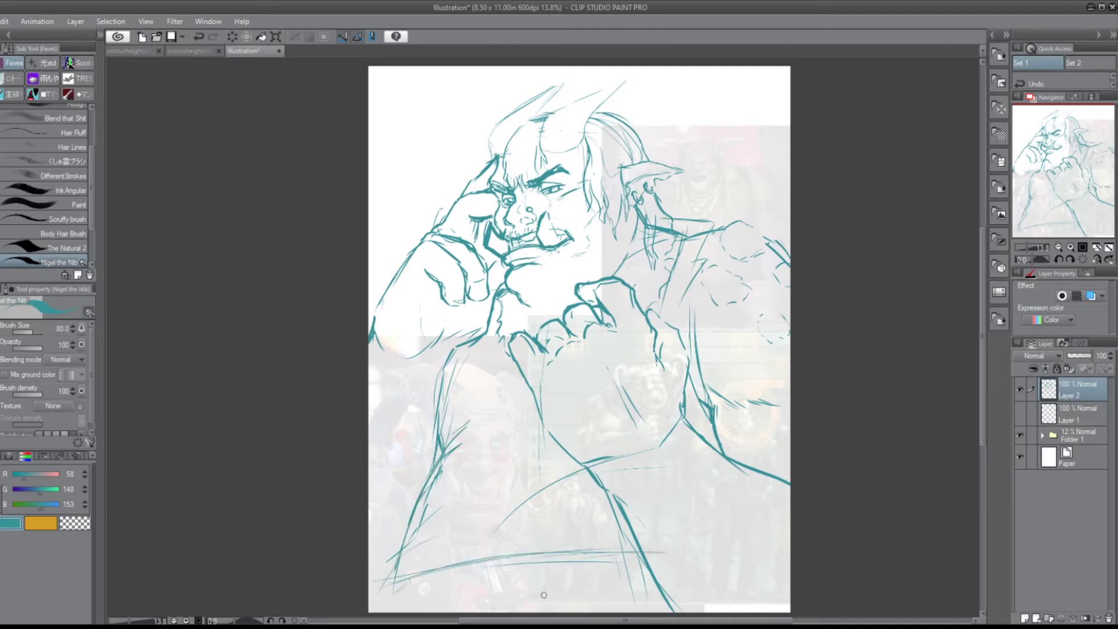
- Erase the old side contour, belly curve and wrist construction lines, undoing the last stroke
drag(444, 413, 438, 461)
drag(446, 367, 438, 417)
drag(460, 446, 417, 531)
mouse_move(495, 527)
mouse_down()
mouse_move(585, 466)
mouse_move(623, 458)
mouse_up()
drag(661, 407, 693, 466)
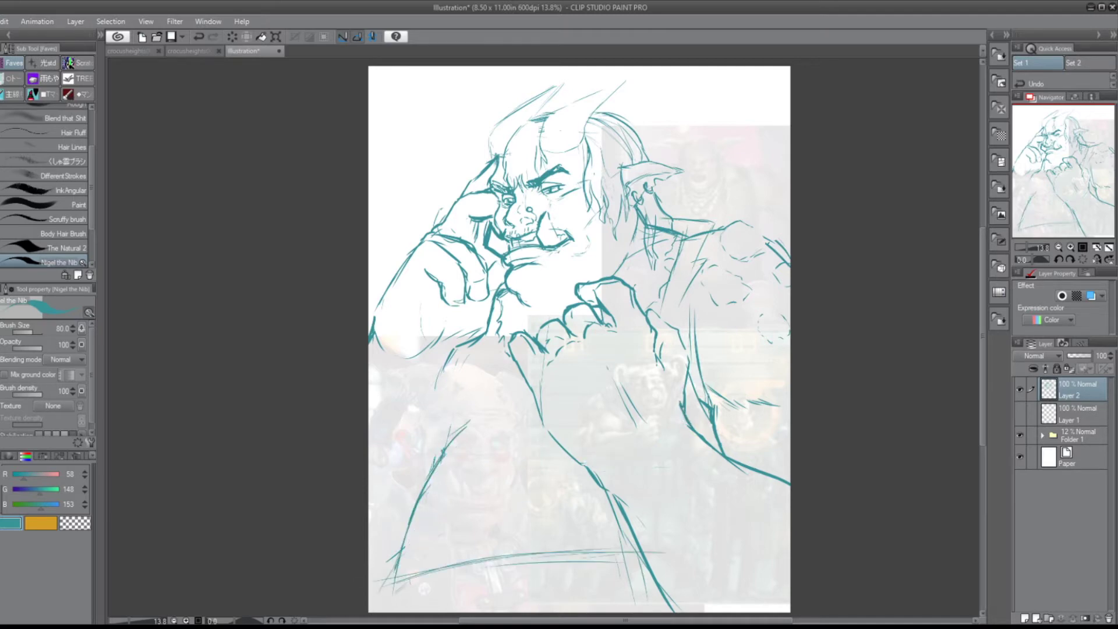
key(ctrl+z)
- Strengthen the back of the head and both horn outlines with a size 120 brush
key(bracketright)
key(bracketright)
drag(610, 135, 637, 163)
drag(594, 116, 640, 163)
drag(551, 113, 524, 137)
key(ctrl+z)
mouse_move(563, 84)
mouse_down()
mouse_move(540, 124)
mouse_move(525, 104)
mouse_up()
mouse_move(626, 81)
mouse_down()
mouse_move(582, 131)
mouse_move(553, 114)
mouse_move(541, 136)
mouse_up()
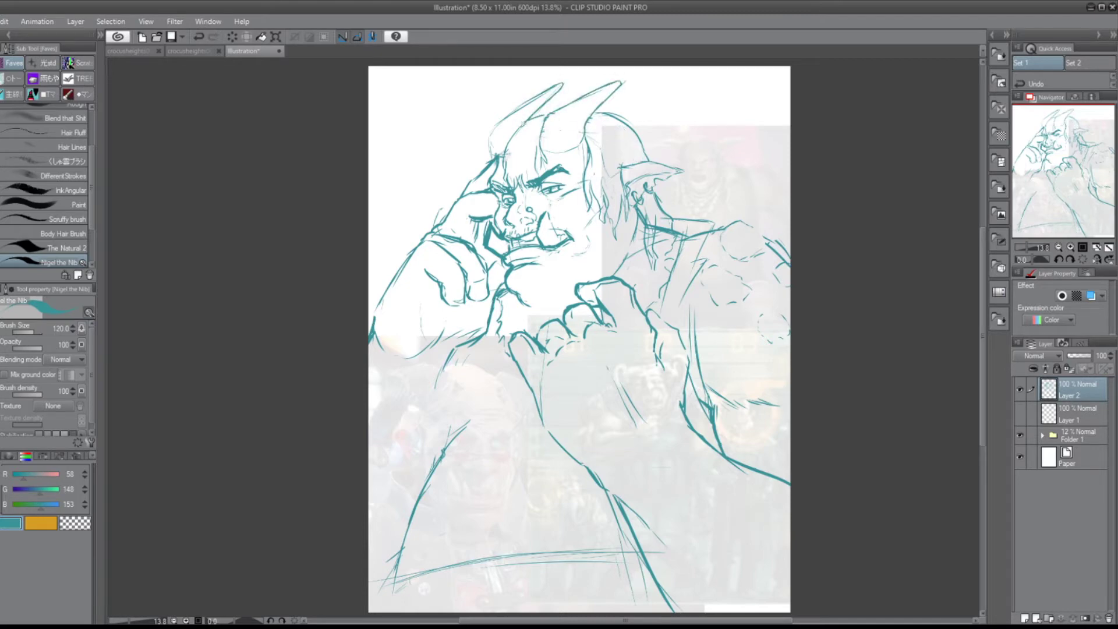
- Draw the open vest's edges down the torso side and beside the foreground forearm, including its lower hem
drag(465, 347, 434, 451)
drag(459, 432, 422, 493)
drag(482, 340, 439, 414)
mouse_move(463, 357)
mouse_down()
mouse_move(376, 514)
mouse_move(426, 427)
mouse_up()
drag(389, 582, 368, 598)
drag(618, 506, 649, 611)
drag(402, 550, 392, 598)
- Outline the vest's angular lapel from the far shoulder down to the foreground wrist with bold strokes
drag(714, 220, 683, 295)
mouse_move(702, 301)
mouse_down()
mouse_move(685, 367)
mouse_move(740, 322)
mouse_up()
drag(740, 329, 684, 419)
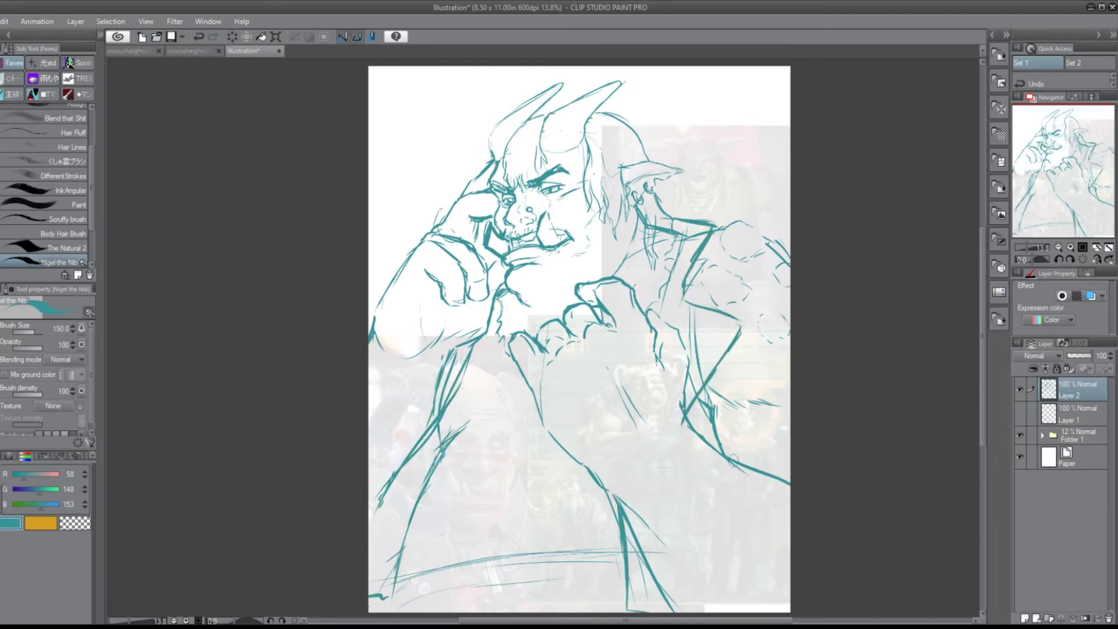
- Thicken the outer outline of the horn above the raised hand, adjusting the brush size
drag(490, 135, 562, 83)
key(bracketright)
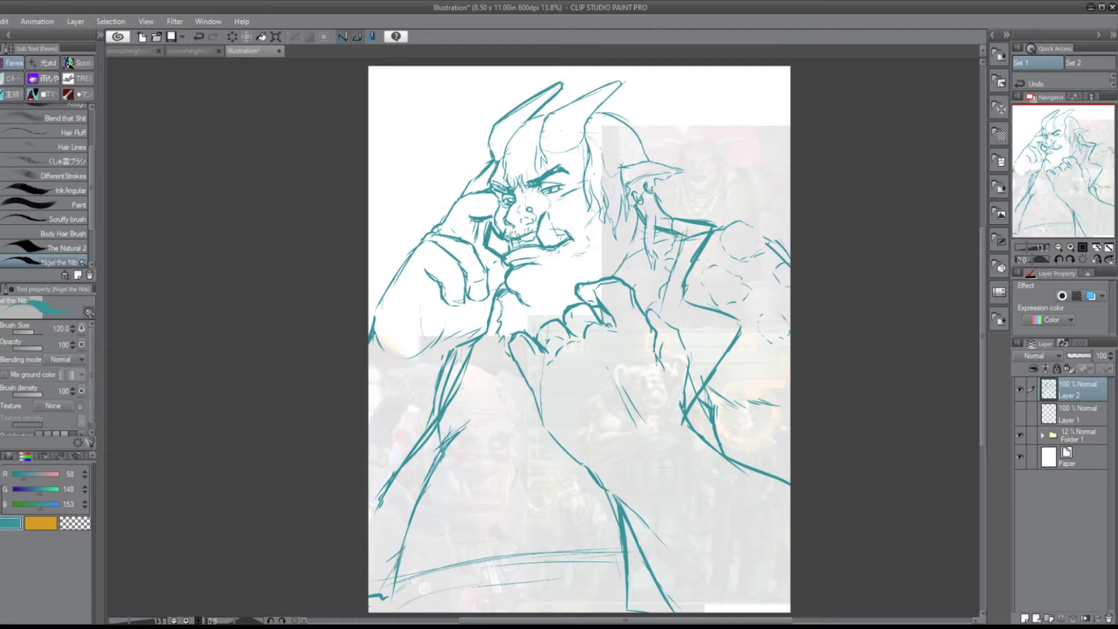
key(ctrl+z)
key(bracketright)
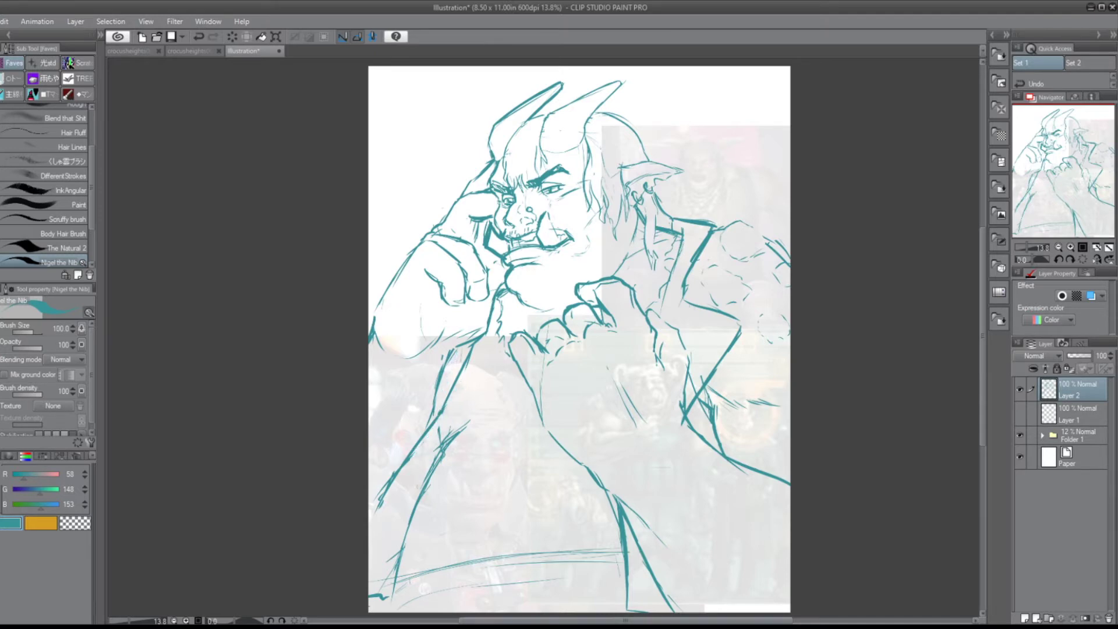
- Clean up and reinforce the vest edge beside the raised arm and the line at the foreground wrist
mouse_move(456, 442)
mouse_down()
mouse_move(430, 474)
mouse_move(442, 458)
mouse_up()
drag(449, 352, 405, 457)
drag(384, 492, 368, 515)
drag(665, 359, 672, 373)
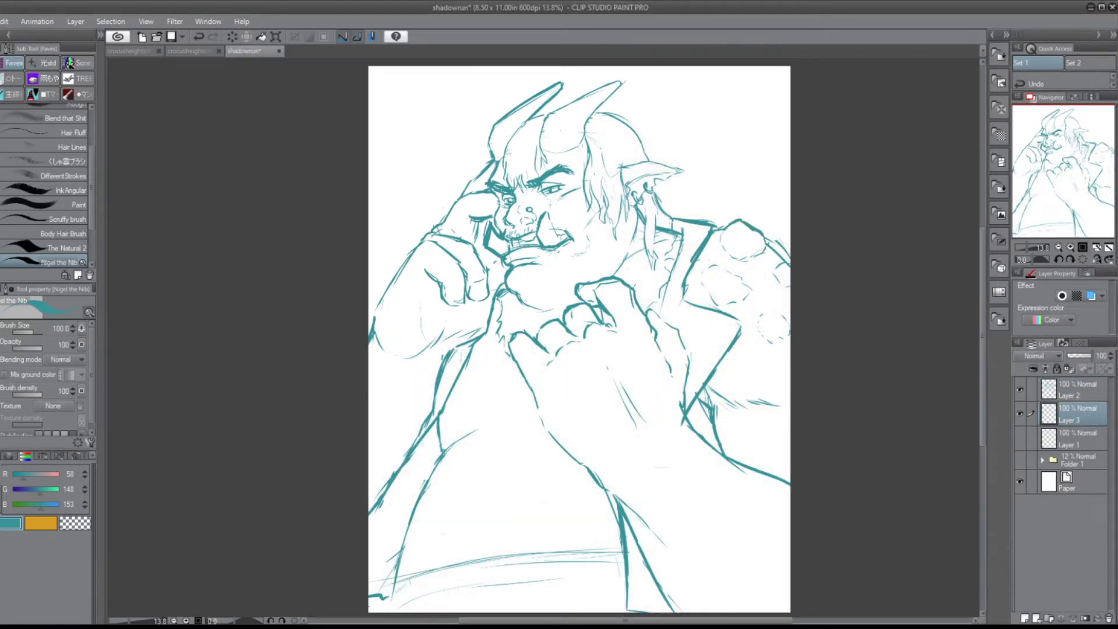
- Block in the foreground hand and forearm in grey-green on Layer 3 with the Marker pen
key(p)
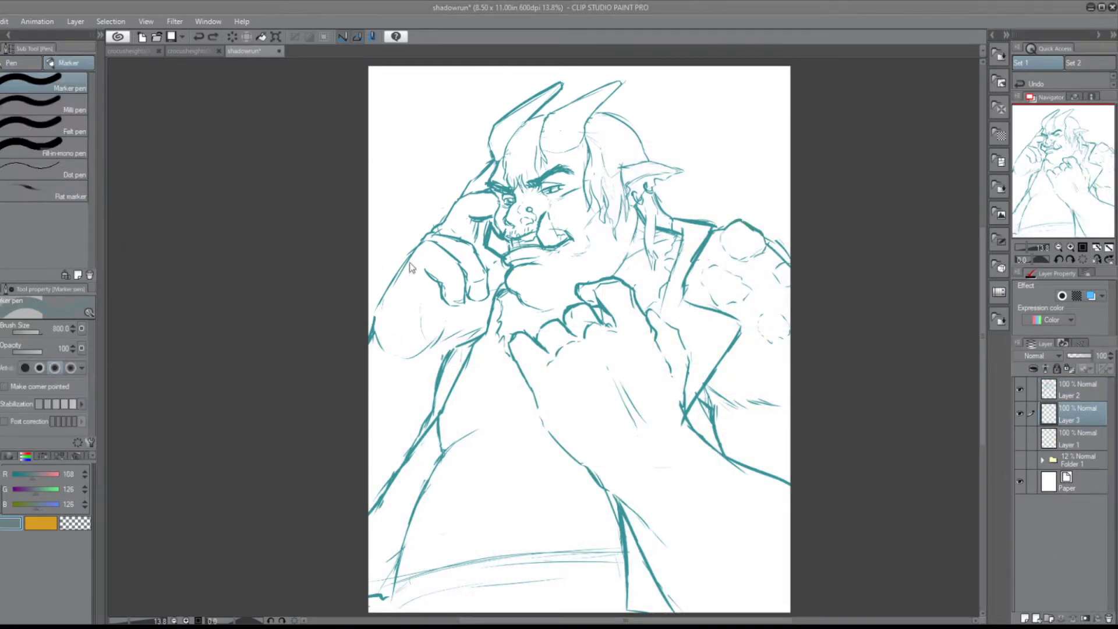
drag(580, 357, 695, 524)
drag(647, 496, 752, 609)
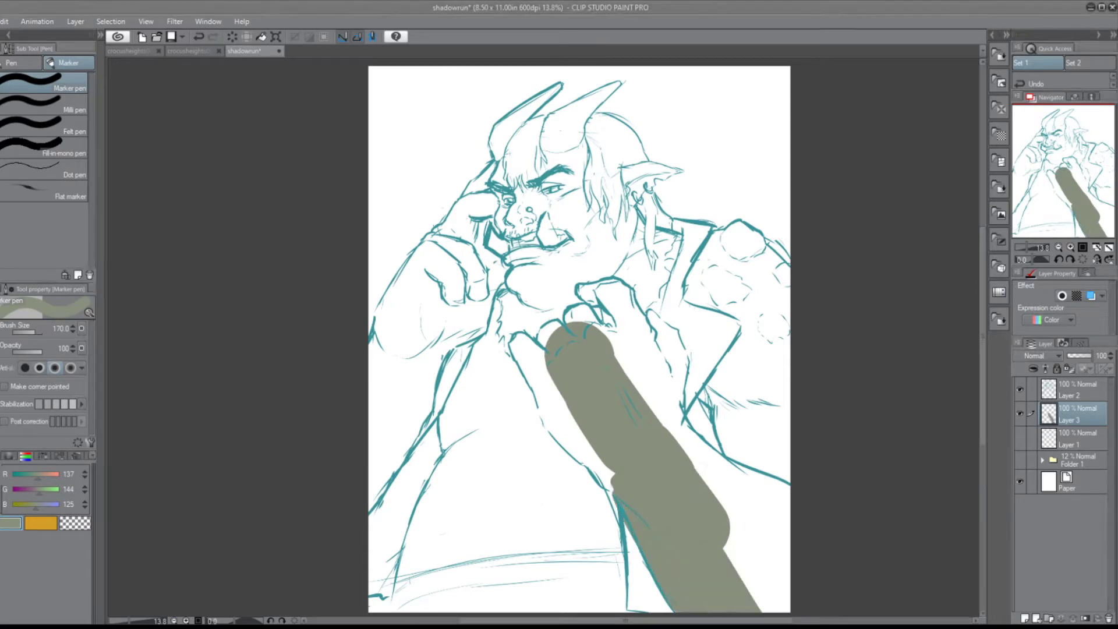
key(bracketleft)
key(bracketleft)
mouse_move(516, 337)
mouse_down()
mouse_move(548, 401)
mouse_move(541, 415)
mouse_move(613, 473)
mouse_move(542, 373)
mouse_move(580, 308)
mouse_move(623, 297)
mouse_move(652, 317)
mouse_move(679, 371)
mouse_up()
key(bracketleft)
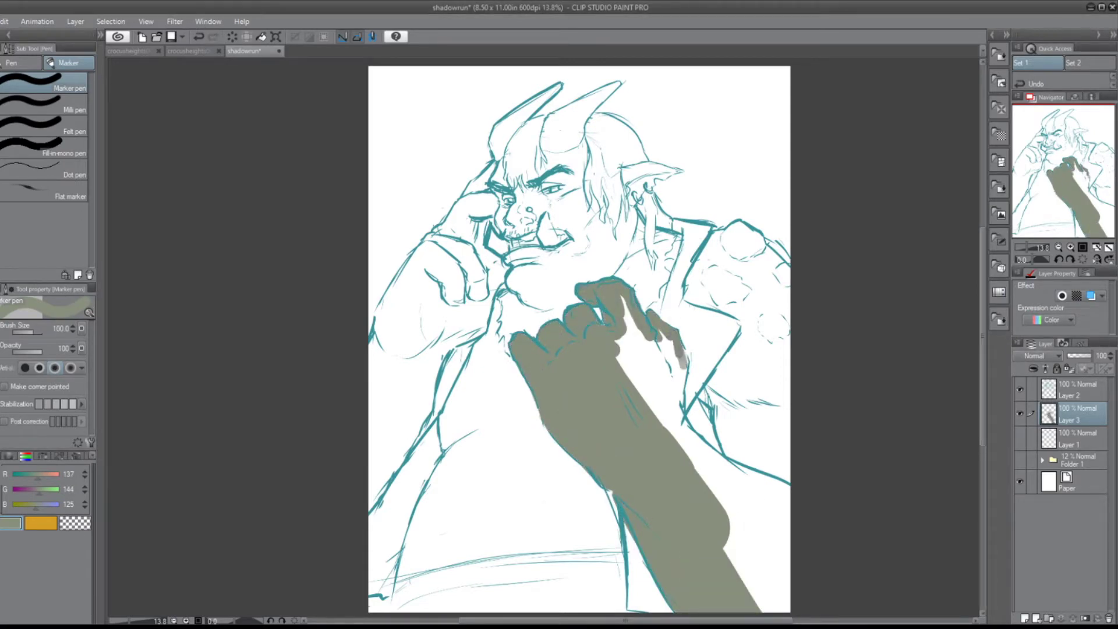
- Reduce the sketch on Layer 2 to 64% opacity and return to Layer 3
click(1078, 389)
drag(1101, 355, 1089, 355)
click(1078, 413)
- Fill the rest of the foreground hand and forearm and start the far arm in the same grey-green
key(bracketleft)
mouse_move(683, 344)
mouse_down()
mouse_move(679, 417)
mouse_move(757, 489)
mouse_move(775, 600)
mouse_up()
key(bracketright)
key(bracketright)
key(bracketright)
key(bracketright)
drag(640, 303, 668, 364)
mouse_move(707, 406)
mouse_down()
mouse_move(751, 329)
mouse_move(702, 300)
mouse_move(716, 233)
mouse_move(756, 261)
mouse_move(769, 361)
mouse_move(731, 390)
mouse_up()
- Fill the raised hand and arm, face, ear, neck and lower belly with the flat grey-green
drag(434, 359, 376, 507)
drag(428, 251, 381, 338)
mouse_move(379, 454)
mouse_down()
mouse_move(466, 335)
mouse_move(495, 256)
mouse_move(419, 262)
mouse_move(475, 222)
mouse_move(498, 163)
mouse_up()
mouse_move(443, 239)
mouse_down()
mouse_move(504, 191)
mouse_move(501, 216)
mouse_move(518, 231)
mouse_move(534, 224)
mouse_move(532, 182)
mouse_move(588, 144)
mouse_move(632, 198)
mouse_up()
mouse_move(625, 169)
mouse_down()
mouse_move(670, 173)
mouse_move(647, 198)
mouse_move(641, 244)
mouse_move(670, 309)
mouse_up()
mouse_move(513, 256)
mouse_down()
mouse_move(524, 320)
mouse_move(571, 163)
mouse_up()
drag(405, 597, 615, 573)
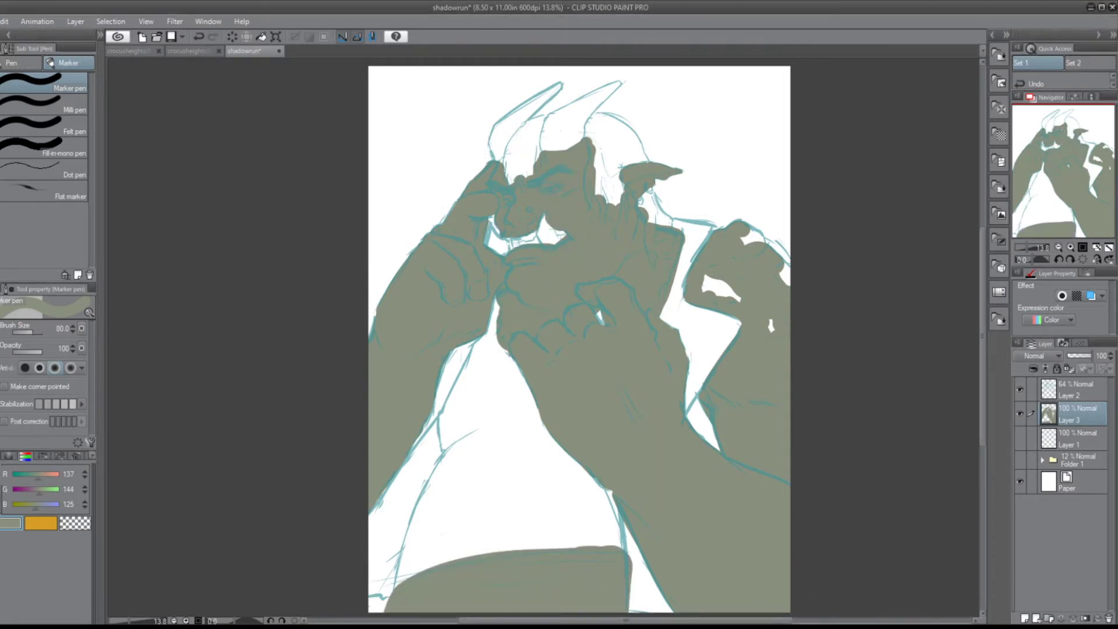
- Fill the remaining white gaps inside the far shoulder and upper arm with grey-green
key(b)
key(p)
mouse_move(707, 313)
mouse_down()
mouse_move(737, 291)
mouse_move(740, 300)
mouse_up()
drag(771, 321, 771, 332)
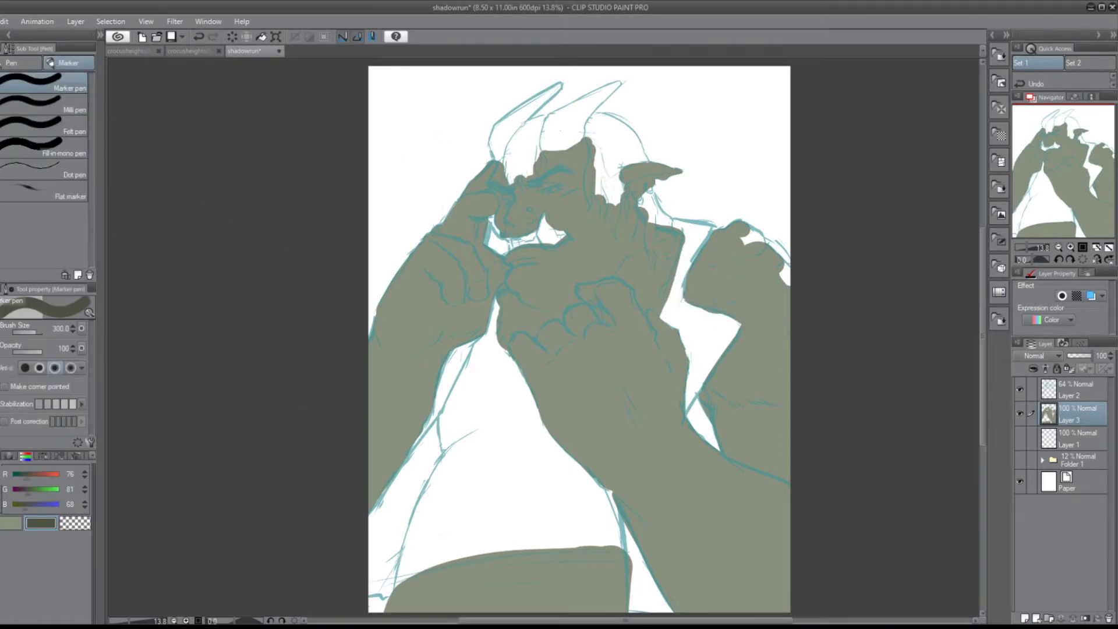
- Try dark grey-green shading strokes on the lower forearm with the Paint and Ink Angular brushes, undoing the marks
key(p)
key(p)
key(p)
key(p)
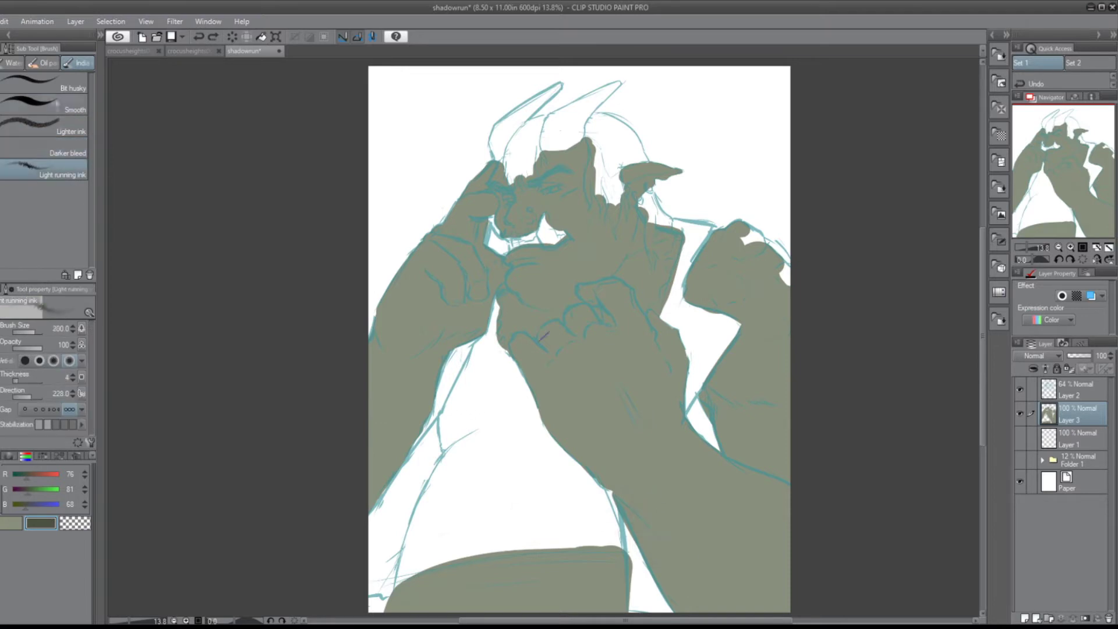
key(b)
key(b)
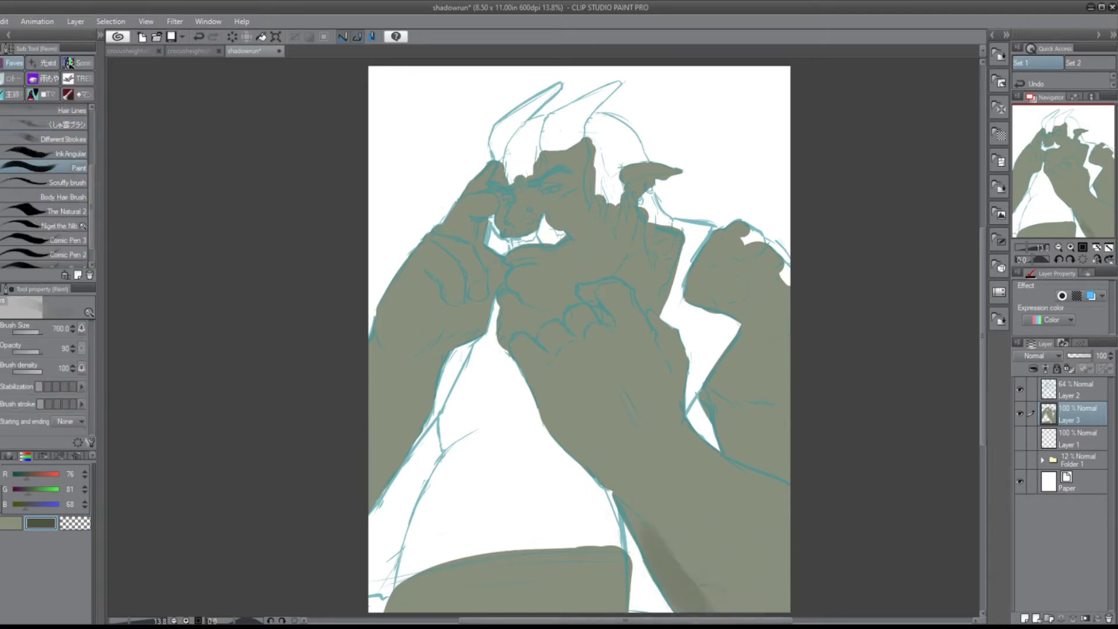
key(p)
key(p)
drag(629, 507, 691, 594)
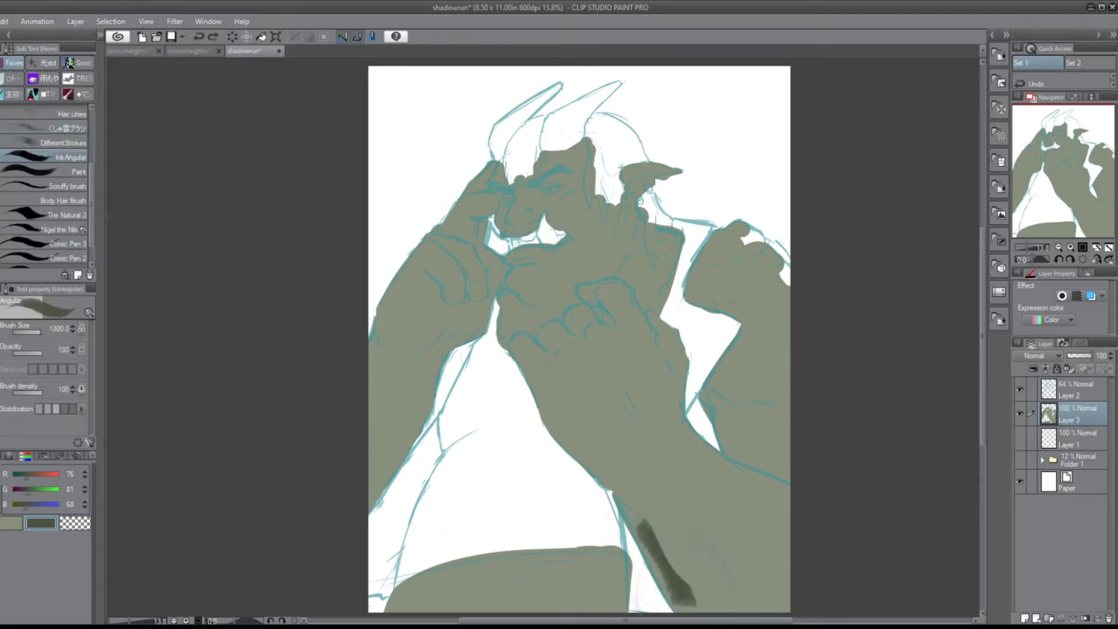
key(ctrl+z)
- Try another painting brush for a dark stroke along the forearm edge and undo it
key(b)
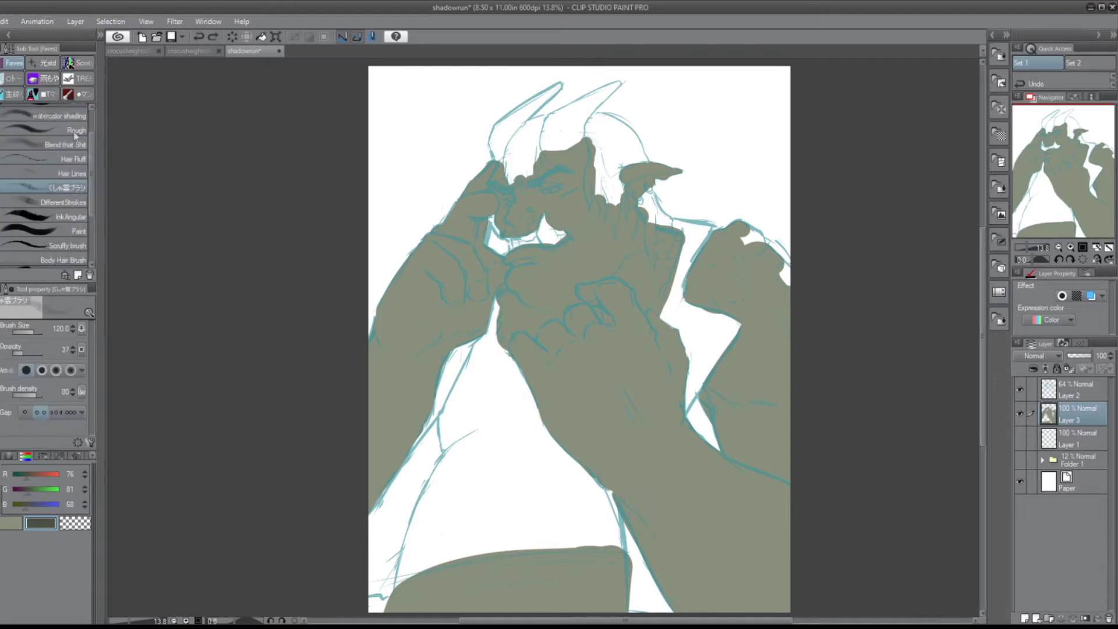
scroll(75, 135, up, 2)
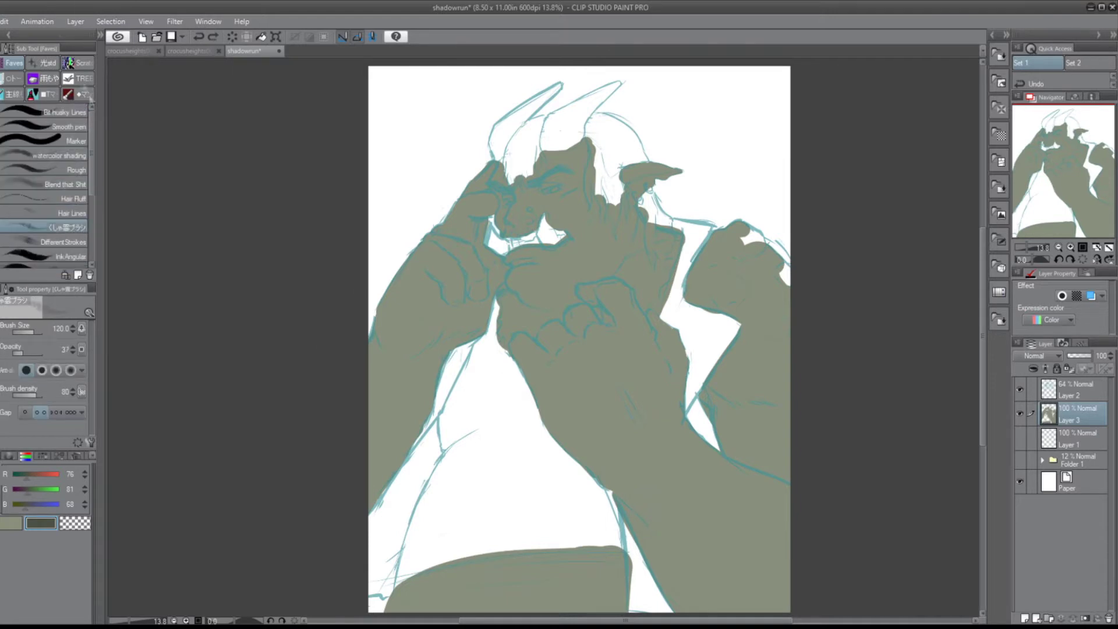
click(67, 256)
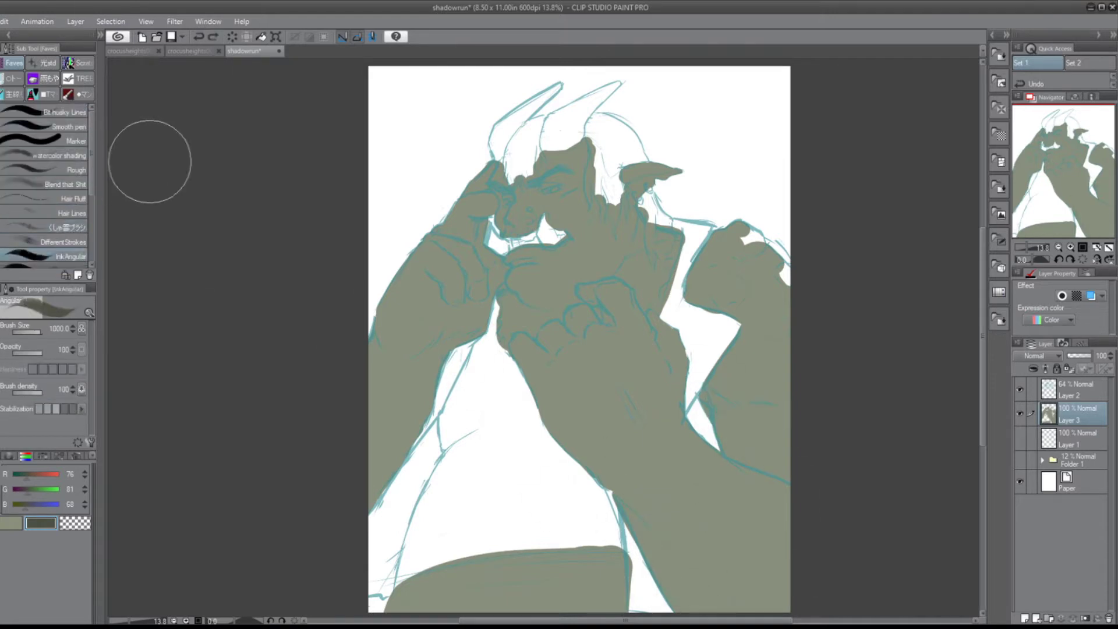
key(p)
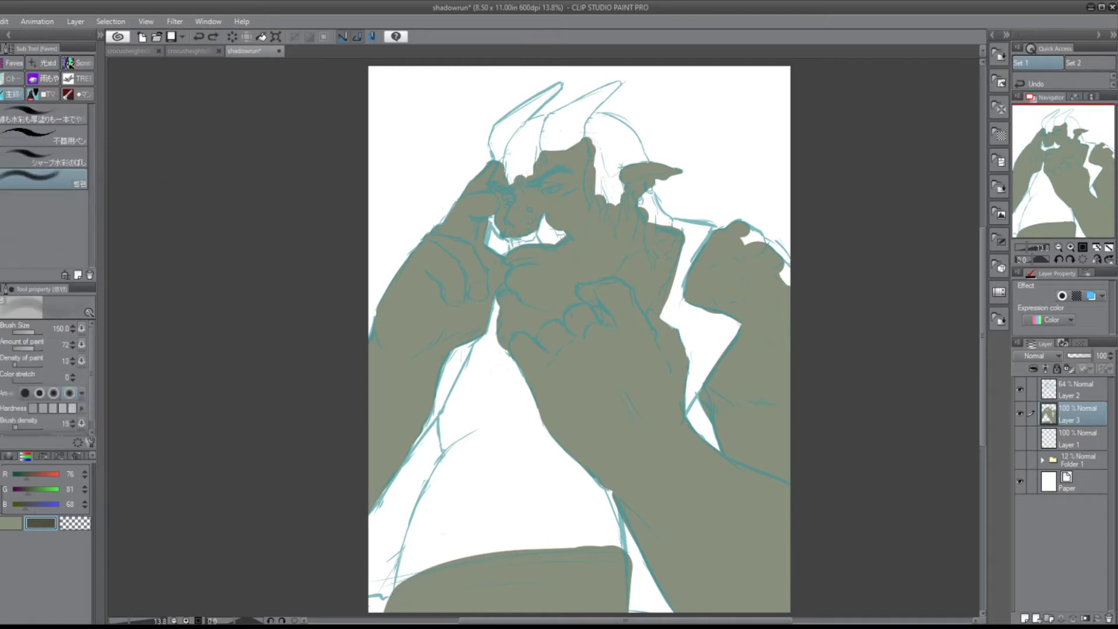
drag(623, 501, 687, 609)
key(j)
key(ctrl+z)
key(ctrl+z)
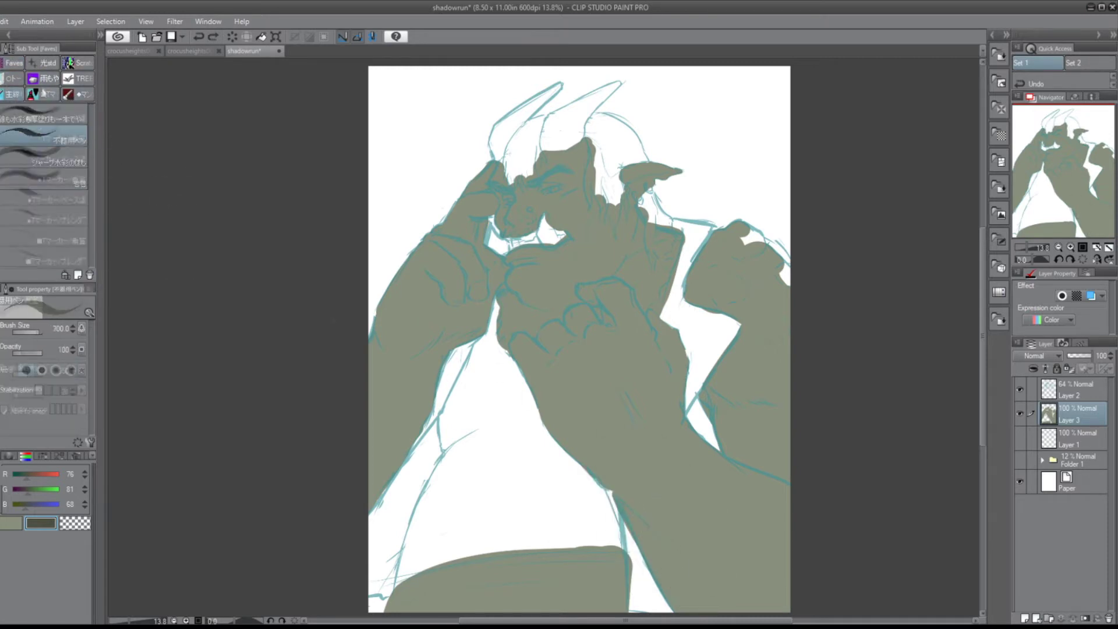
- Test further brushes, including Lighter ink, for dark shading on the forearm and undo the test strokes
scroll(93, 153, up, 2)
scroll(93, 153, down, 3)
click(70, 187)
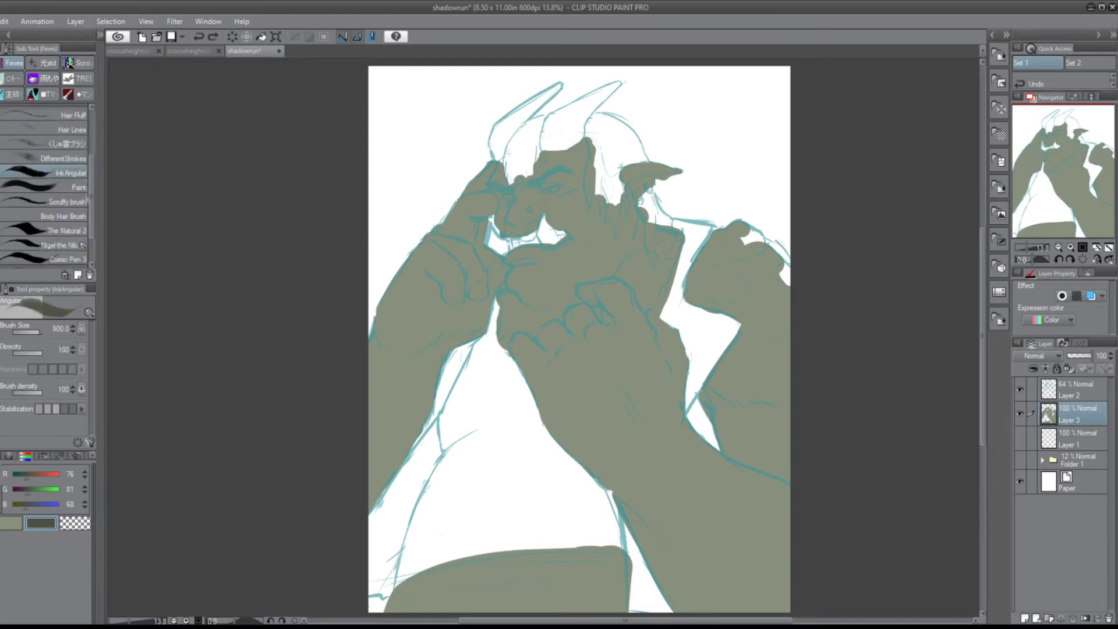
key(b)
key(b)
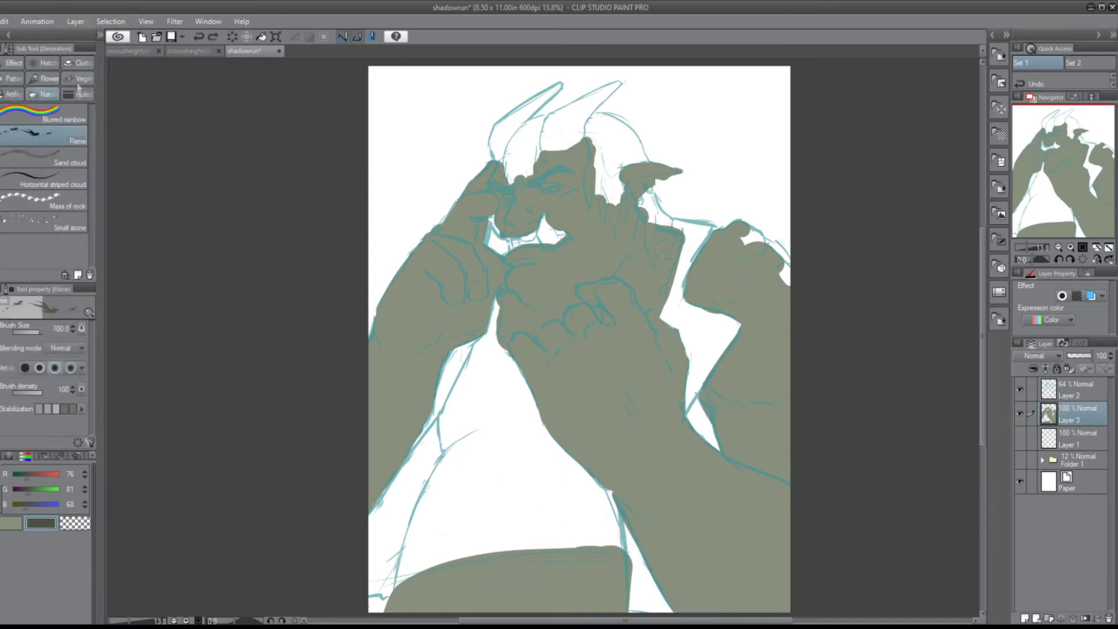
key(b)
drag(758, 396, 626, 594)
key(ctrl+z)
key(b)
key(b)
key(b)
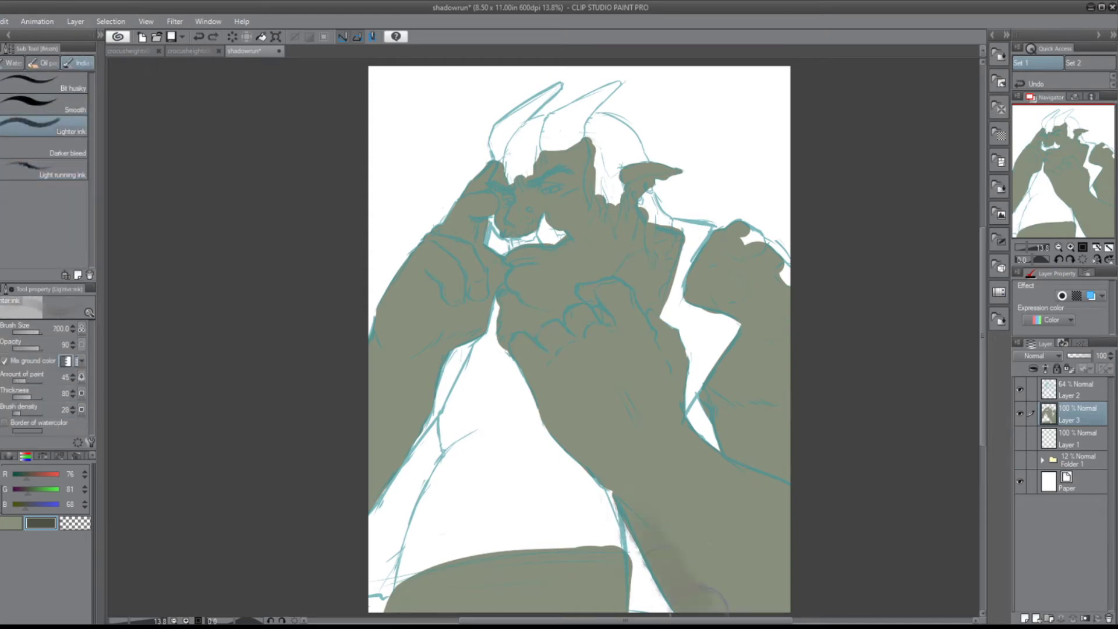
key(period)
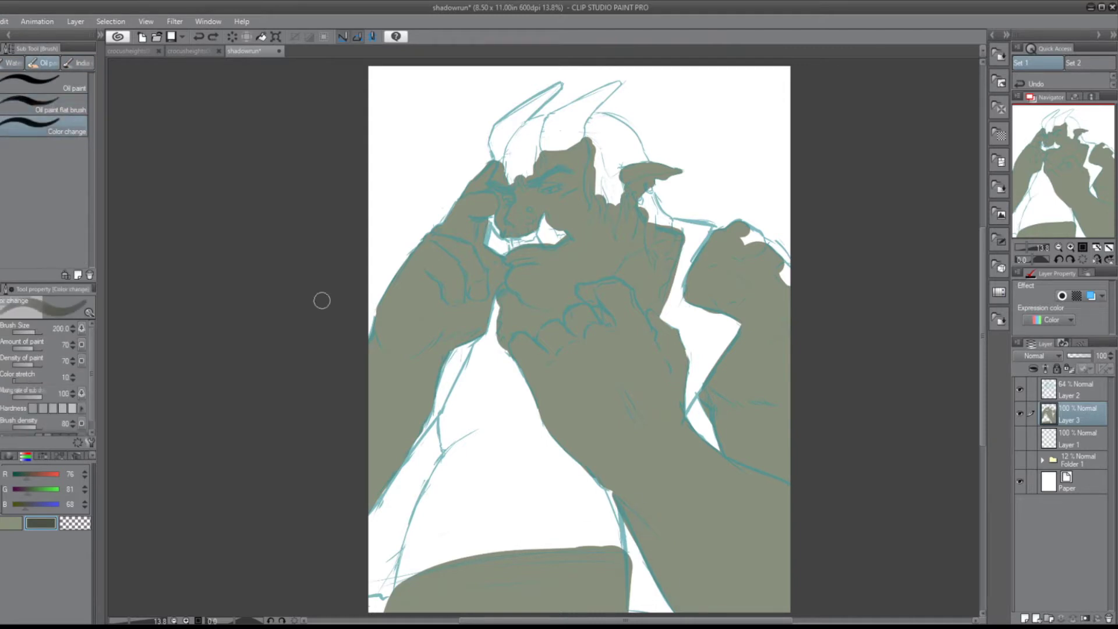
- Test the Scruffy brush at size 2000 with a dark stroke from the face down the forearm and undo it
key(p)
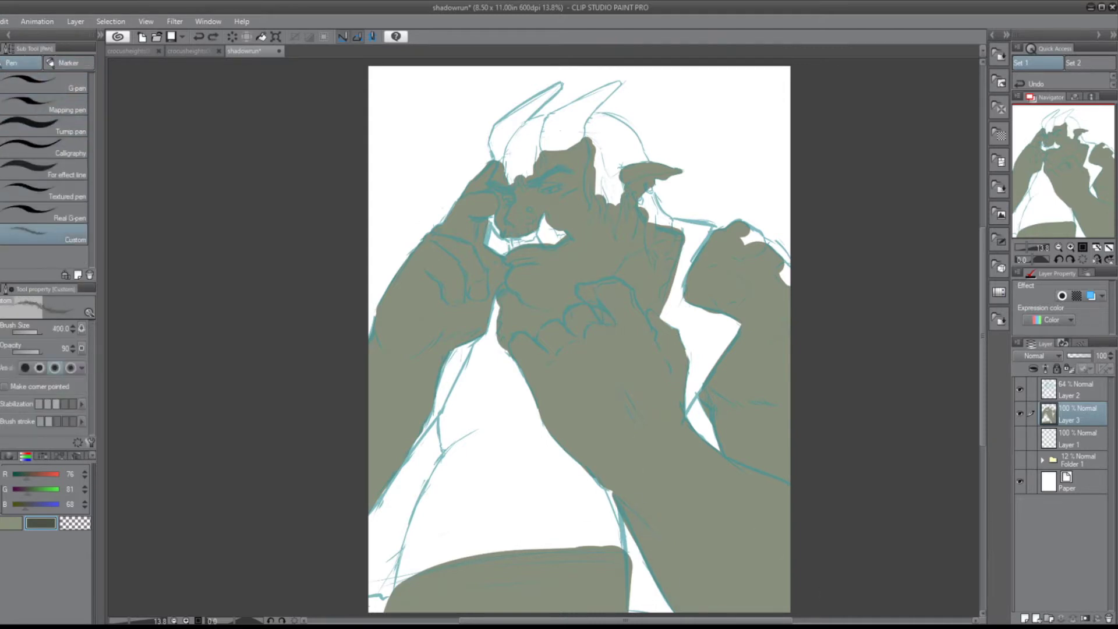
key(j)
scroll(87, 145, down, 3)
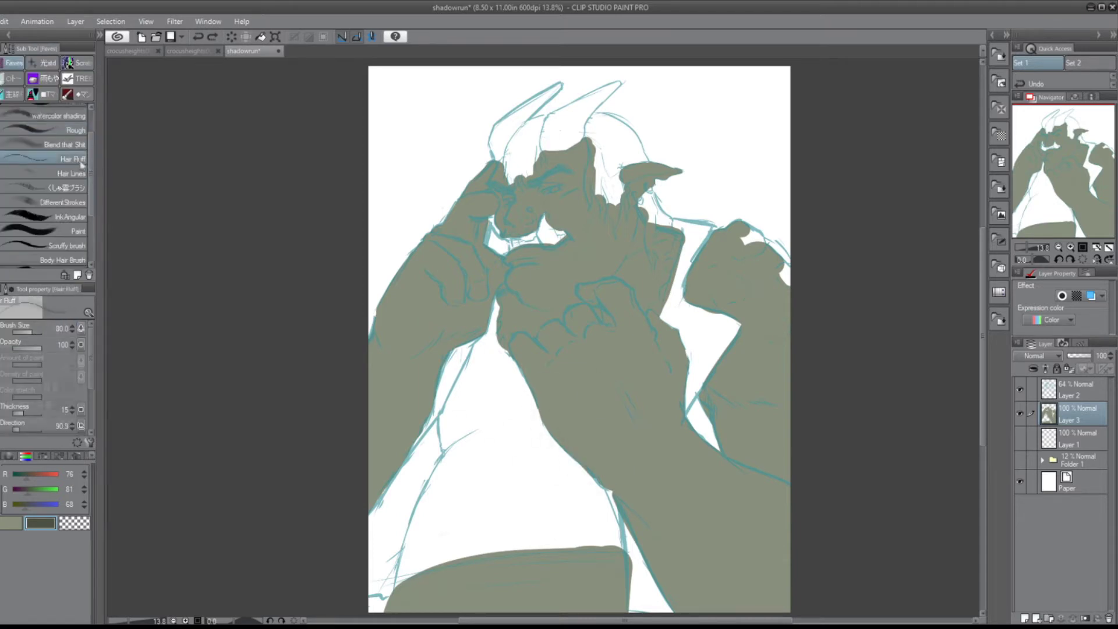
scroll(91, 145, down, 3)
drag(536, 149, 724, 536)
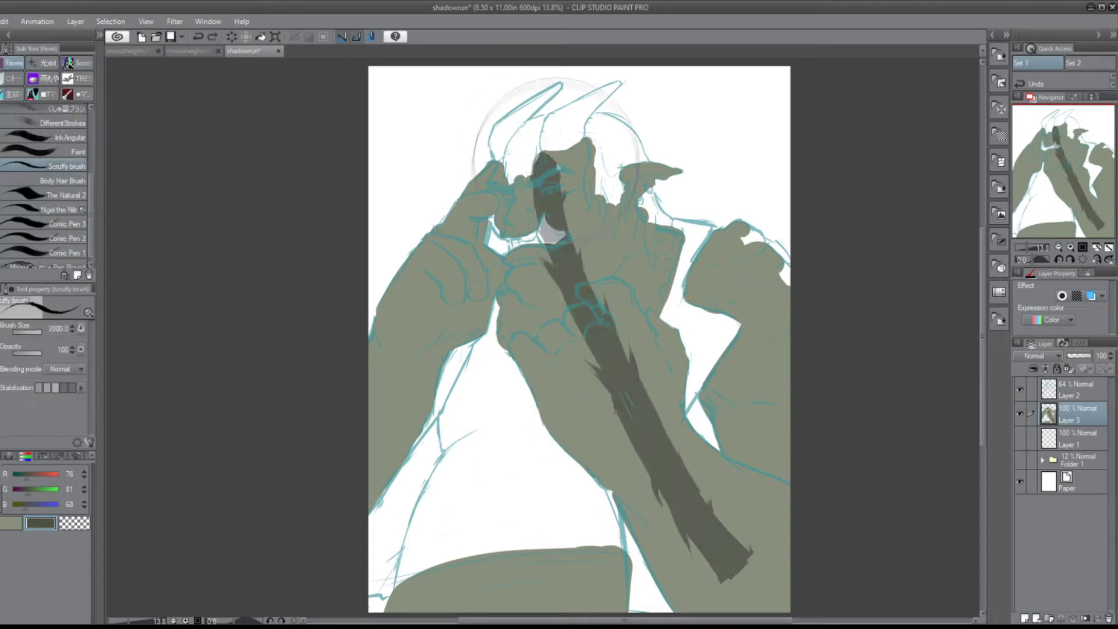
key(ctrl+z)
click(12, 78)
click(59, 213)
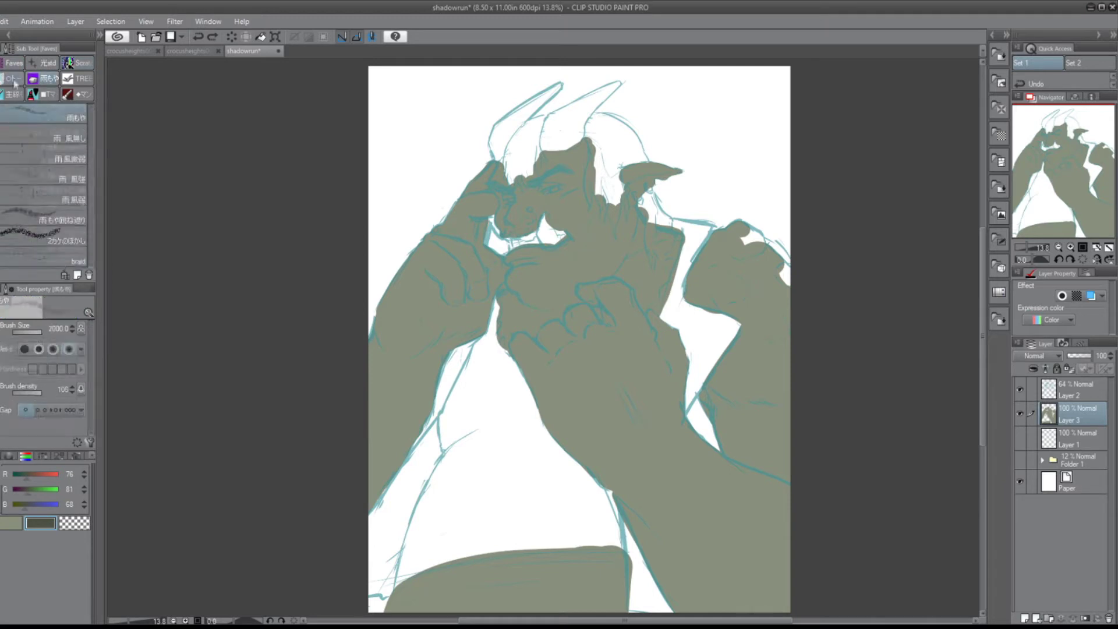
click(45, 93)
click(58, 178)
- On a new layer, block in the near-black vest strip beside the left forearm with the Marker pen at size 50
alt+click(658, 562)
key(ctrl+shift+n)
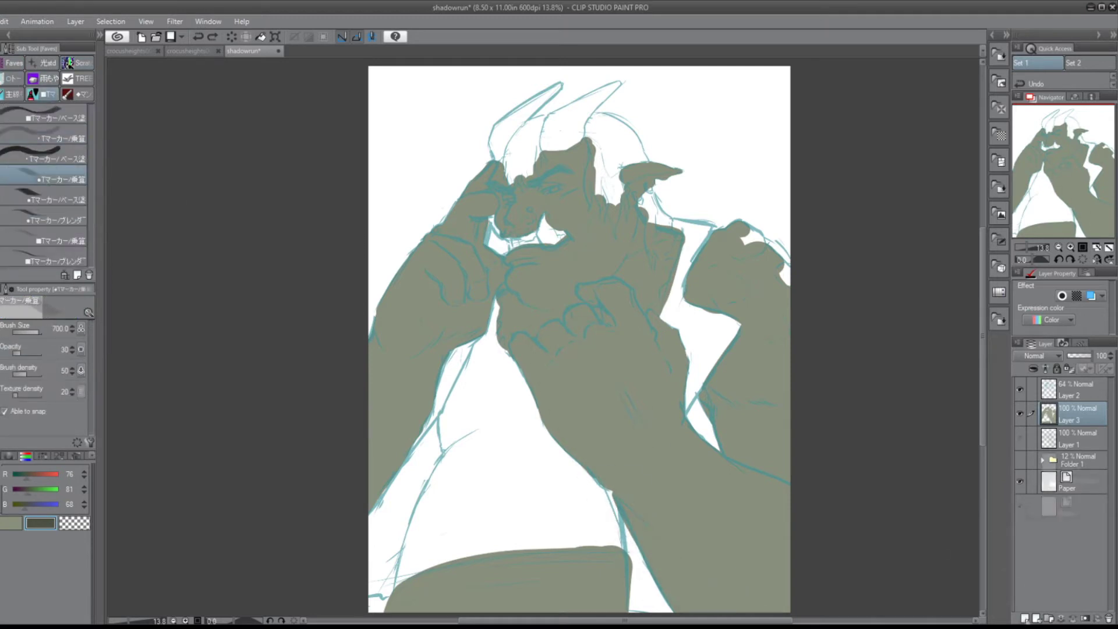
key(p)
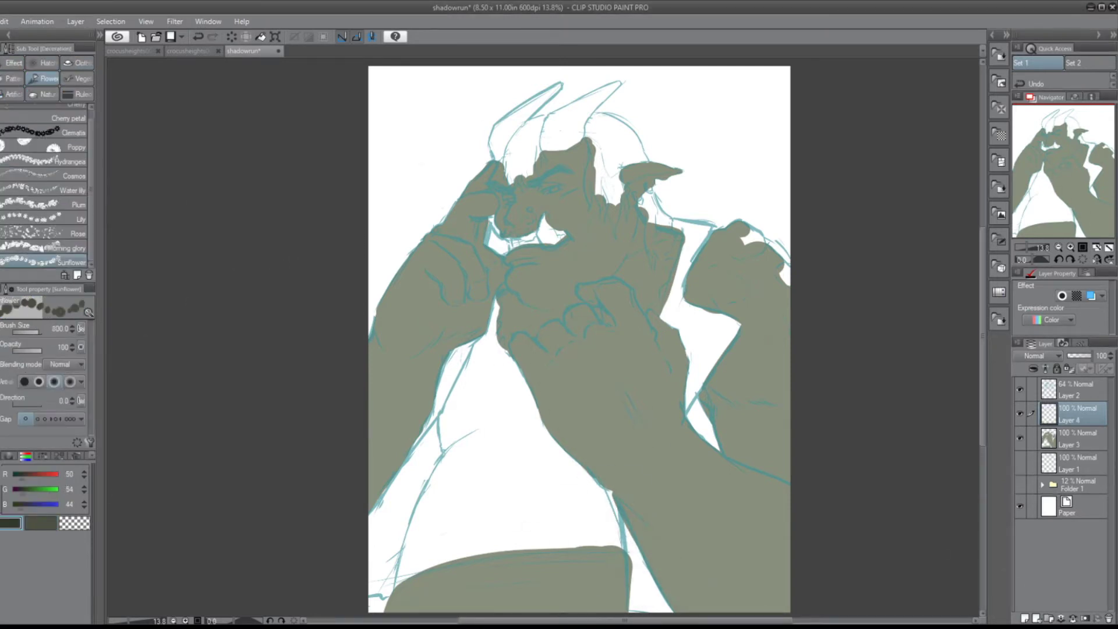
key(p)
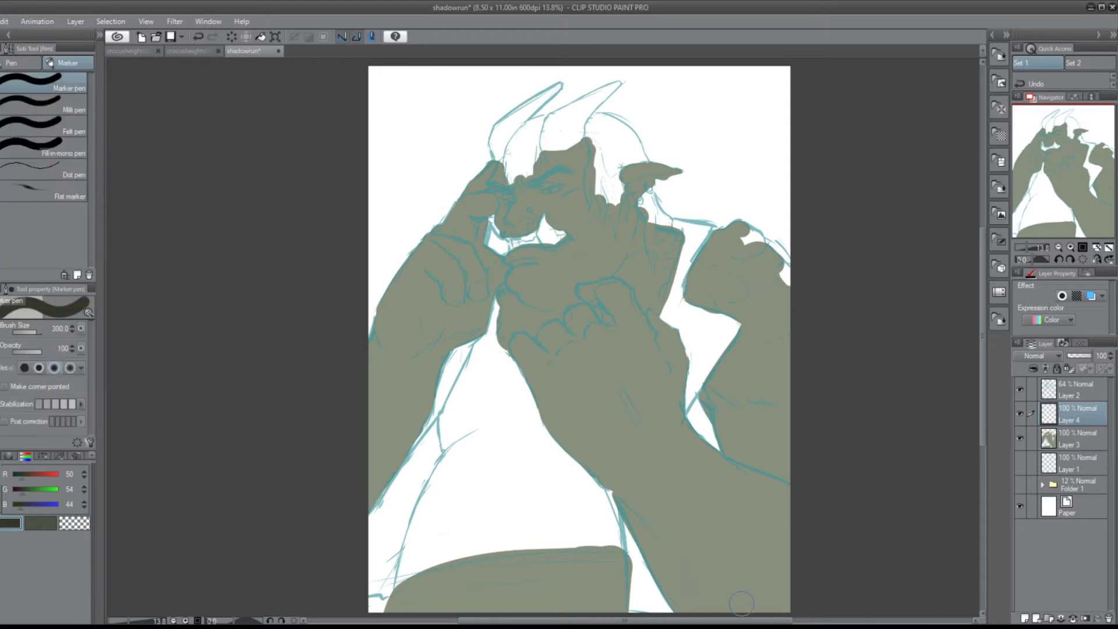
key(bracketleft)
key(bracketleft)
key(bracketleft)
key(bracketleft)
key(bracketleft)
key(bracketleft)
key(bracketleft)
key(bracketleft)
key(bracketleft)
key(bracketleft)
drag(472, 343, 409, 457)
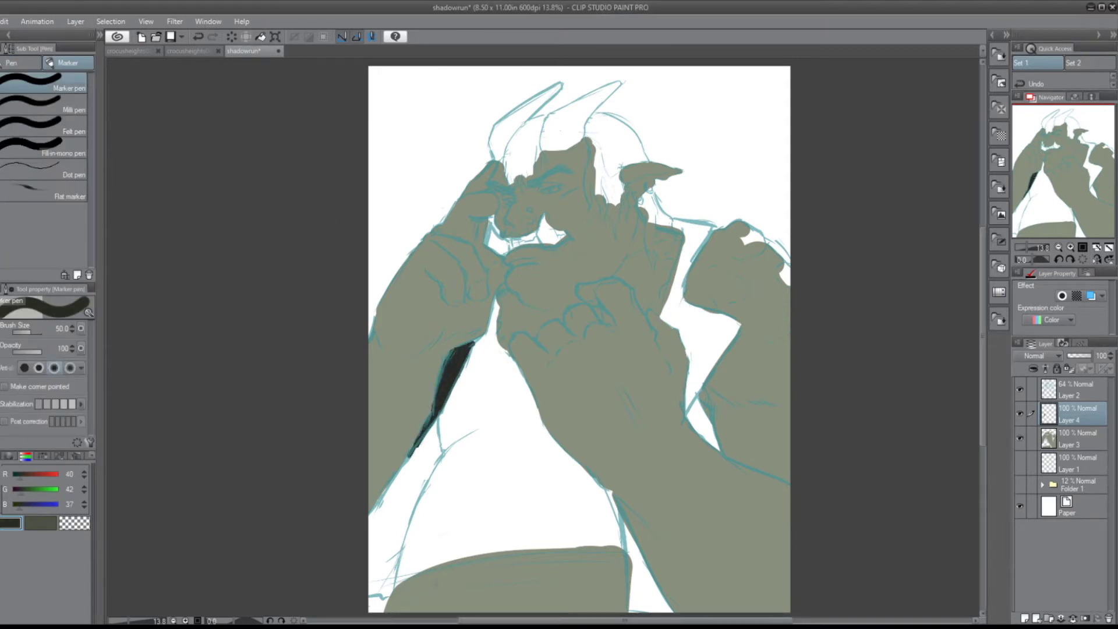
- Block in the near-black vest collar and lapel beside the spotted shoulder and the strip below the front forearm, using size 100
key(bracketright)
key(bracketright)
key(bracketright)
mouse_move(676, 221)
mouse_down()
mouse_move(709, 228)
mouse_move(667, 312)
mouse_move(690, 332)
mouse_move(690, 398)
mouse_move(719, 361)
mouse_move(711, 318)
mouse_move(673, 318)
mouse_up()
mouse_move(687, 360)
mouse_down()
mouse_move(695, 391)
mouse_move(702, 338)
mouse_move(722, 350)
mouse_up()
key(bracketleft)
mouse_move(627, 521)
mouse_down()
mouse_move(632, 577)
mouse_move(653, 609)
mouse_up()
drag(629, 561, 640, 611)
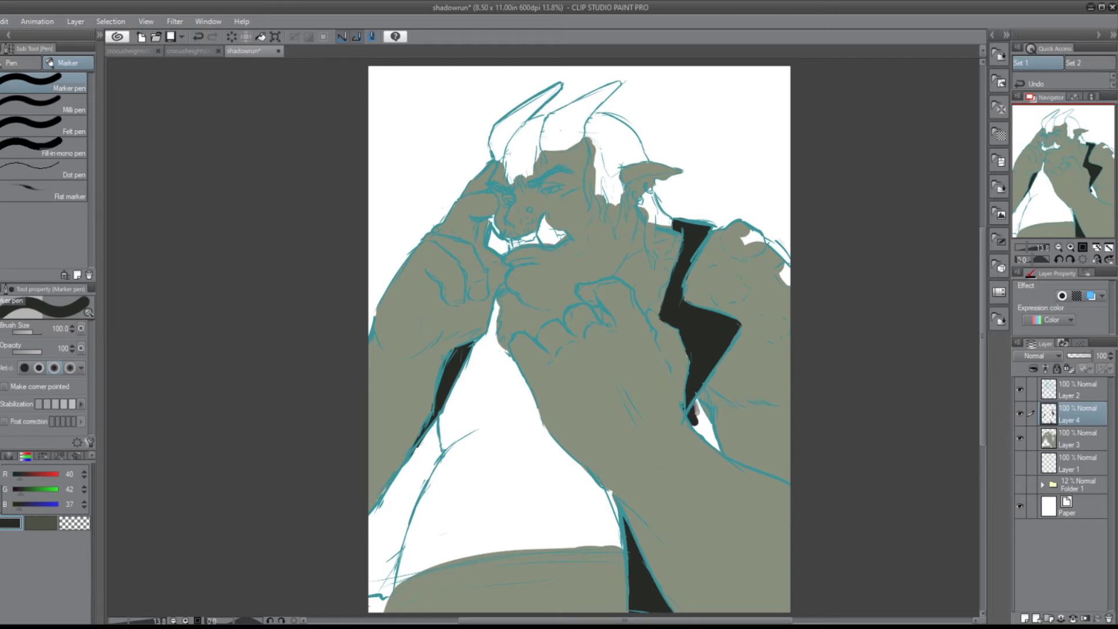
- Fill the small remaining gap at the lapel's lower point with near-black at size 40
key(bracketleft)
key(bracketleft)
key(bracketleft)
key(bracketleft)
key(bracketleft)
drag(695, 409, 716, 443)
- Add another layer and block in the vest's lower left side between the arm and belly in near-black at size 100
key(ctrl+shift+n)
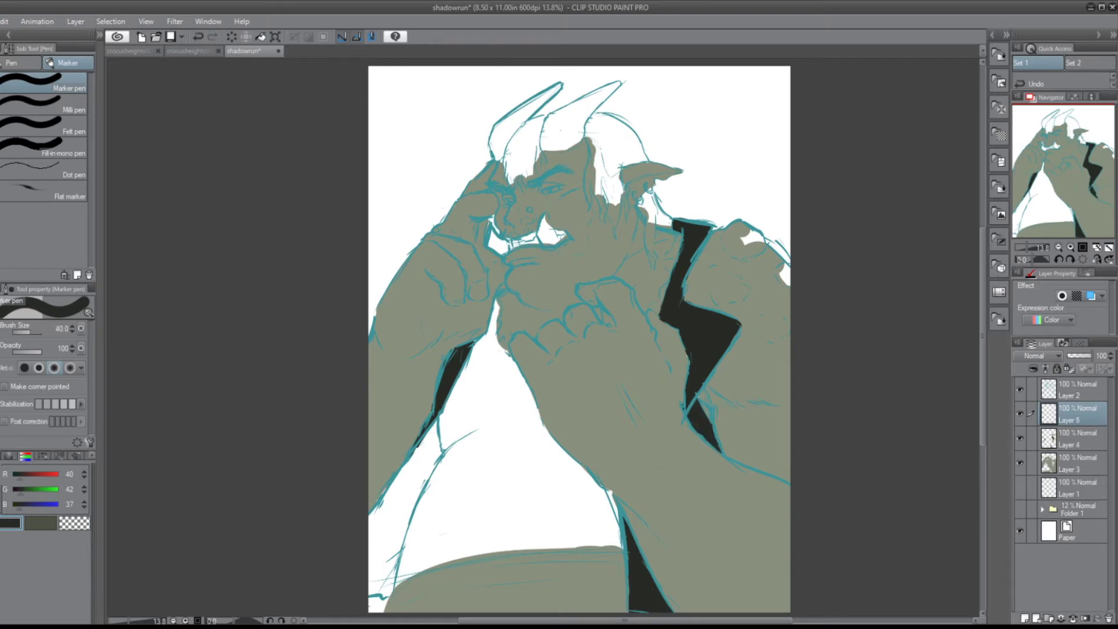
key(bracketright)
key(bracketright)
key(bracketright)
key(bracketright)
key(bracketright)
mouse_move(437, 422)
mouse_down()
mouse_move(374, 608)
mouse_move(376, 512)
mouse_move(430, 447)
mouse_up()
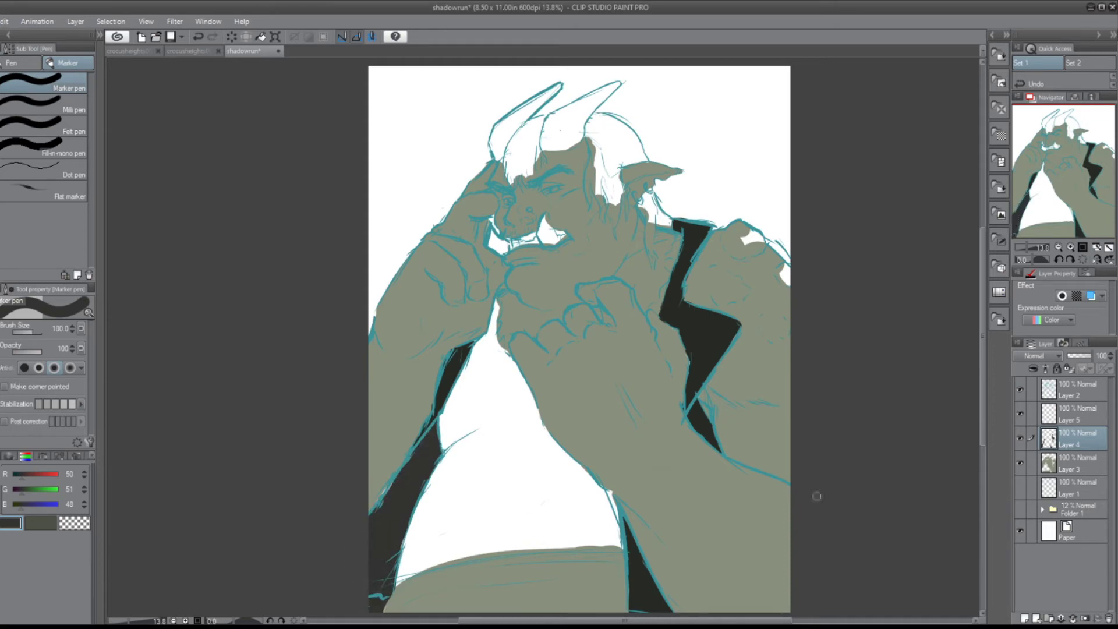
- Block in the shirt between the forearms with off-white on Layer 5
ctrl+shift+click(776, 506)
alt+click(777, 507)
click(1078, 414)
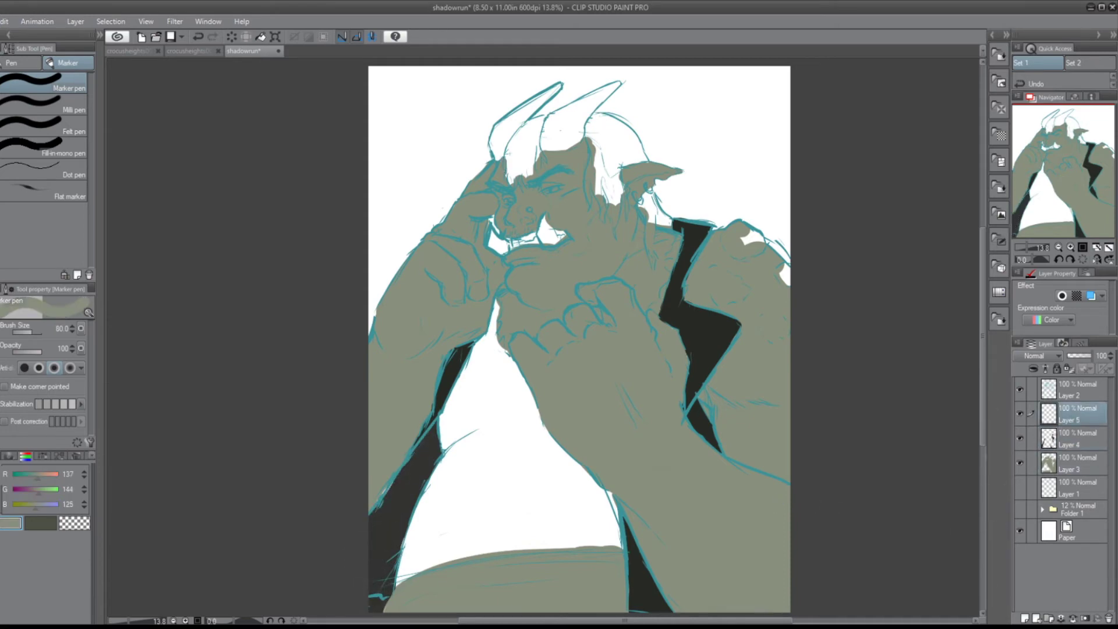
mouse_move(492, 356)
mouse_down()
mouse_move(443, 449)
mouse_move(408, 574)
mouse_up()
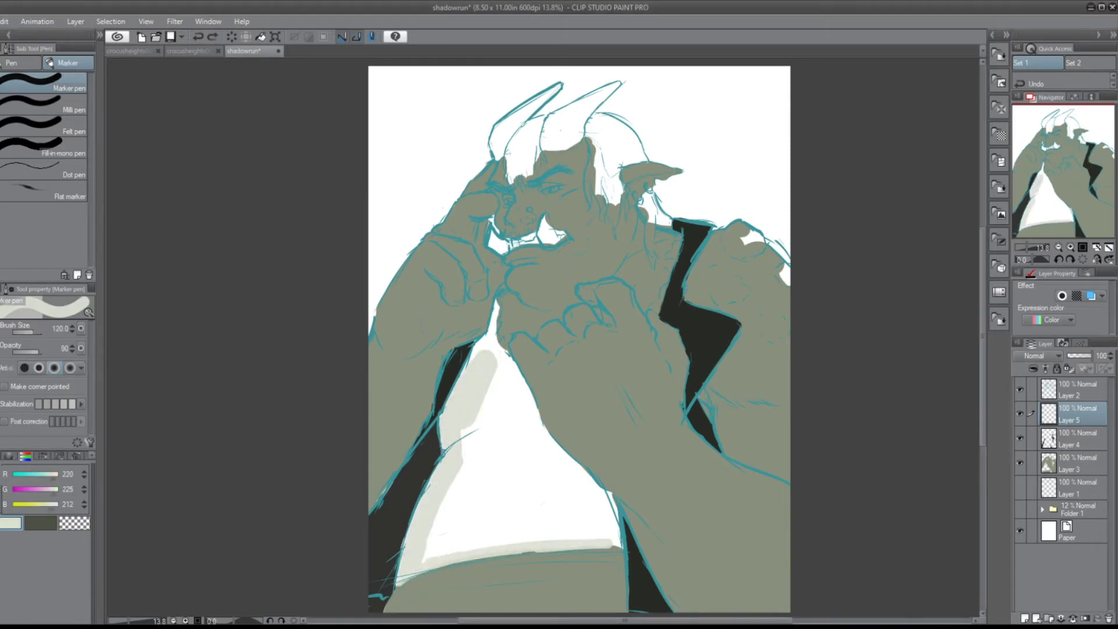
key(ctrl+z)
mouse_move(489, 402)
mouse_down()
mouse_move(495, 513)
mouse_move(495, 326)
mouse_move(559, 524)
mouse_up()
key(bracketleft)
- Clean up the skin edges around the chin and fingers on Layer 3 and reveal the shirt beside the vest collar
scroll(542, 347, up, 5)
alt+click(408, 373)
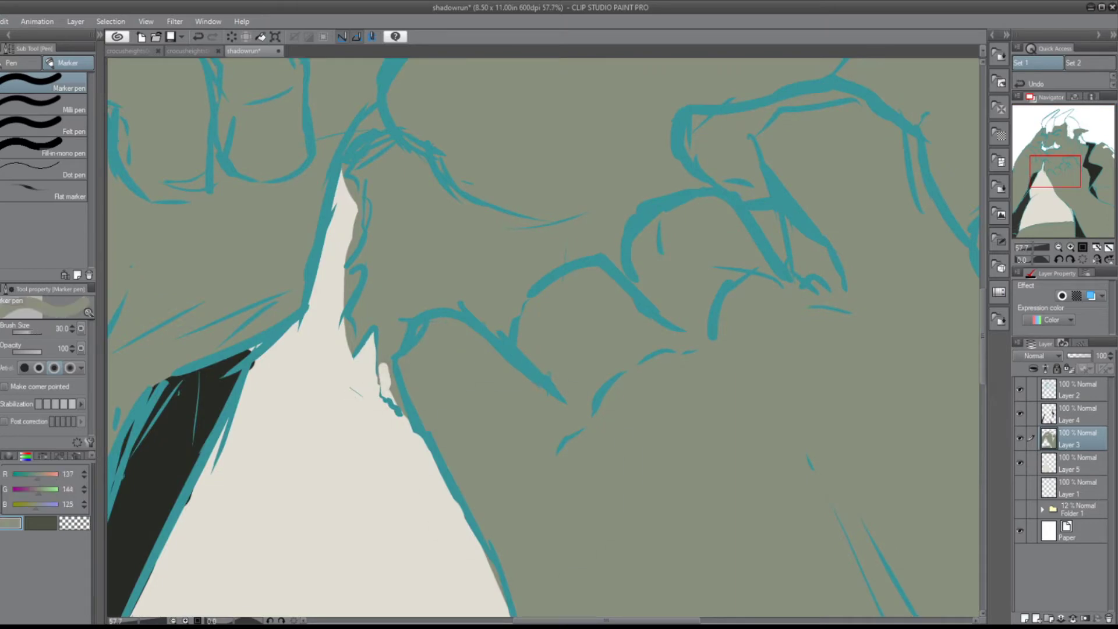
drag(379, 364, 396, 405)
mouse_move(370, 186)
mouse_down()
mouse_move(347, 182)
mouse_move(347, 344)
mouse_up()
drag(967, 219, 457, 442)
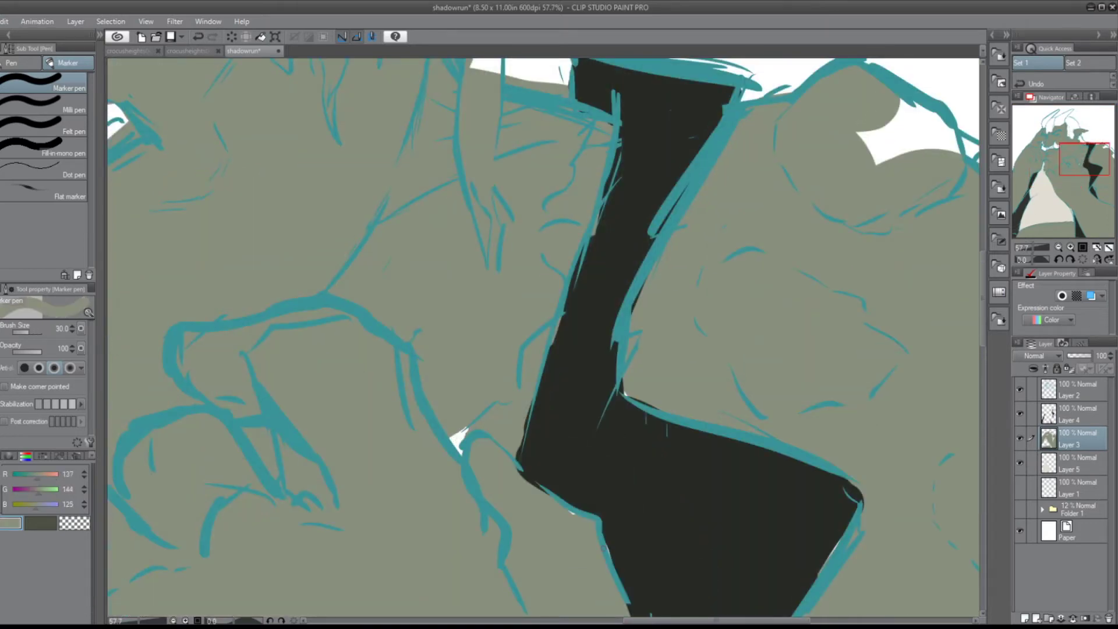
mouse_move(603, 125)
mouse_down()
mouse_move(559, 216)
mouse_move(559, 273)
mouse_move(521, 445)
mouse_move(478, 422)
mouse_move(515, 411)
mouse_up()
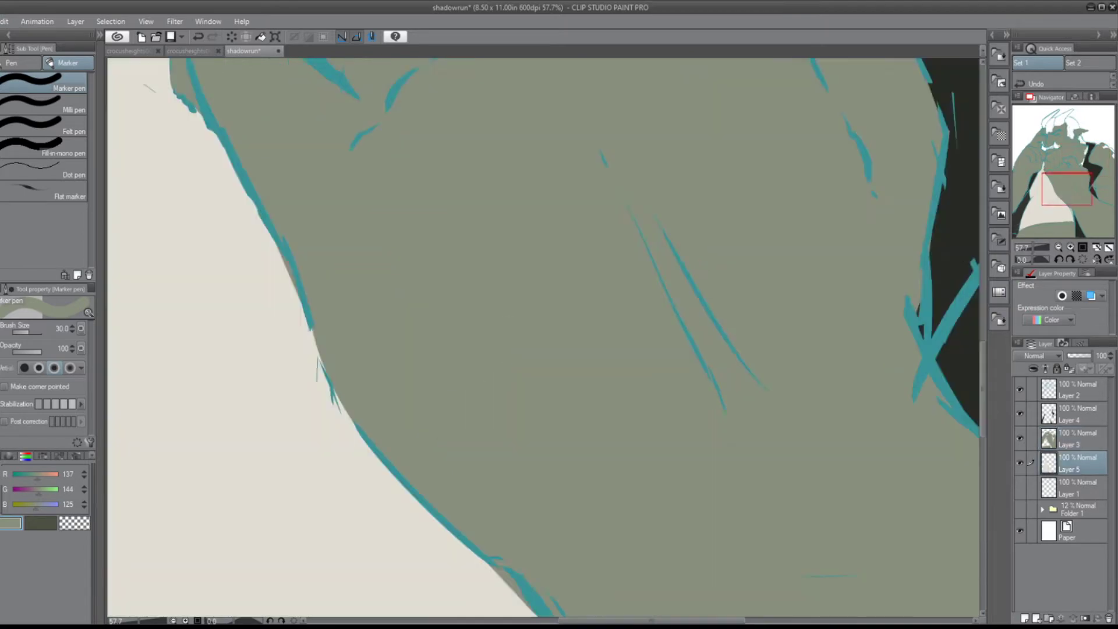
- On a new layer, paint large brown spots across the right shoulder and upper arm
key(ctrl+minus)
key(ctrl+minus)
key(ctrl+shift+n)
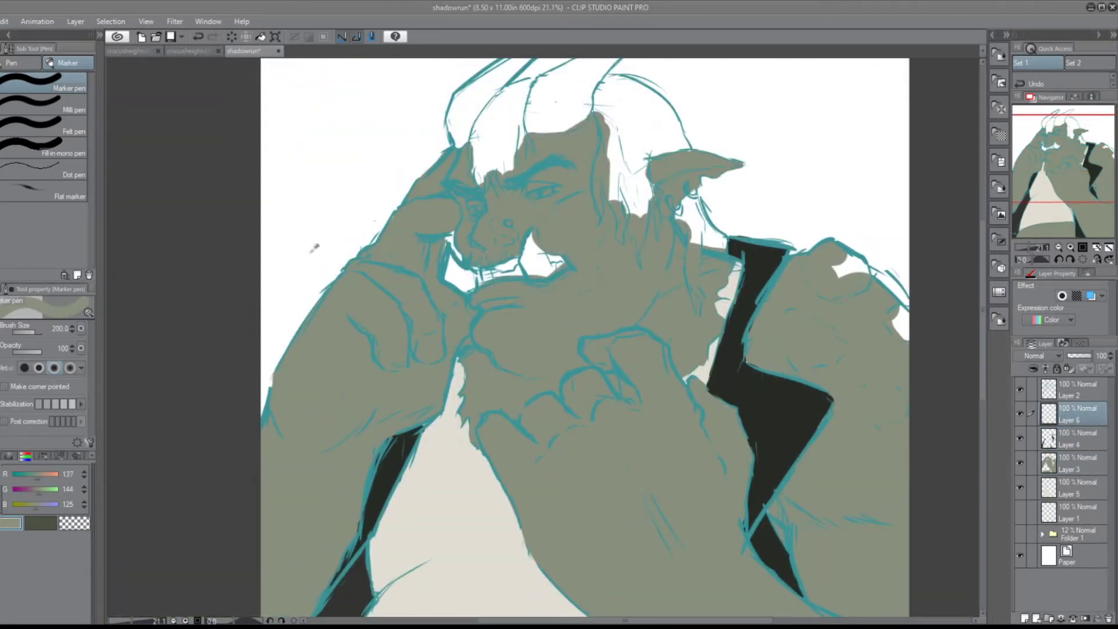
drag(862, 390, 889, 402)
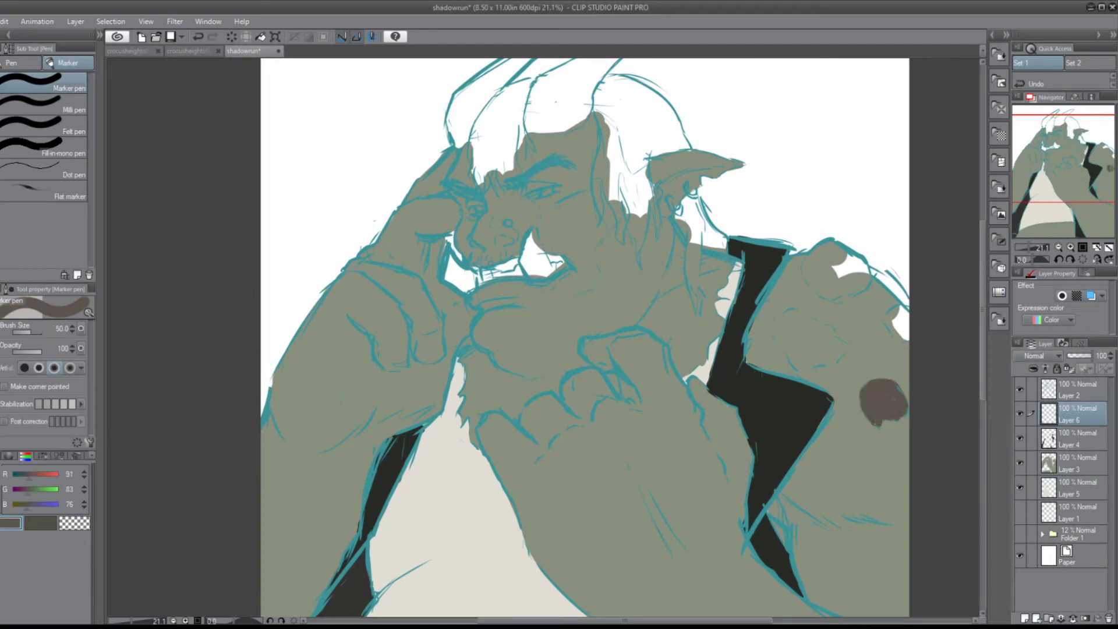
drag(891, 312, 903, 332)
drag(874, 271, 900, 297)
drag(812, 248, 856, 280)
mouse_move(780, 321)
mouse_down()
mouse_move(819, 352)
mouse_move(787, 355)
mouse_move(839, 332)
mouse_up()
- Fill both horns with the same brown and save the file
drag(524, 291, 553, 449)
mouse_move(527, 233)
mouse_down()
mouse_move(486, 291)
mouse_move(577, 190)
mouse_move(583, 268)
mouse_move(671, 185)
mouse_move(635, 201)
mouse_up()
key(ctrl+s)
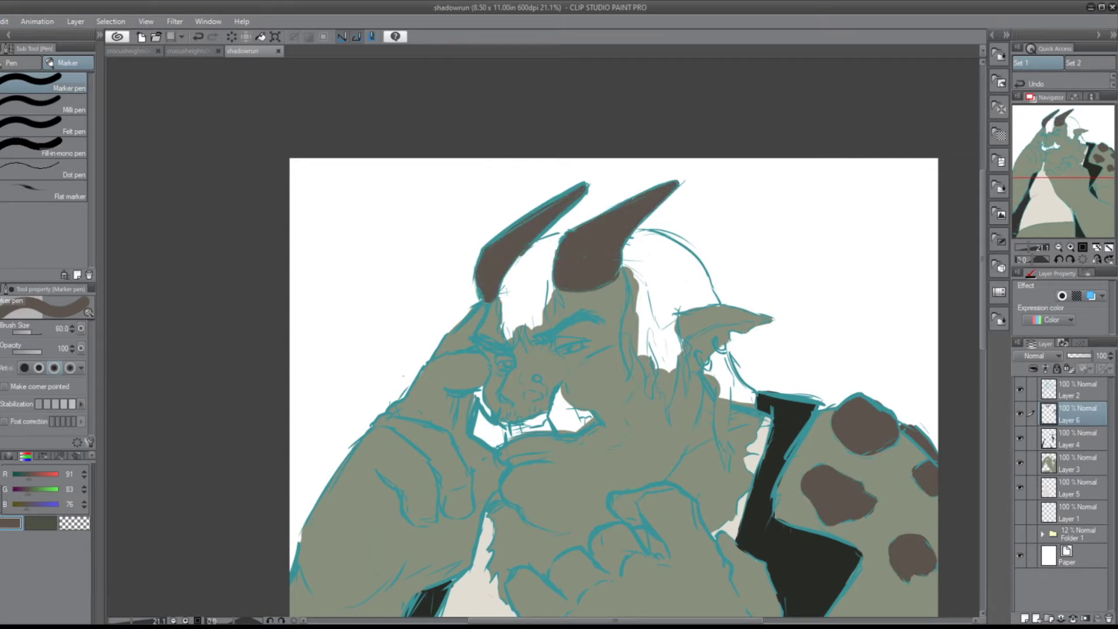
- On a new layer, block in the purple forelock between the two horns
key(ctrl+shift+n)
drag(283, 292, 327, 194)
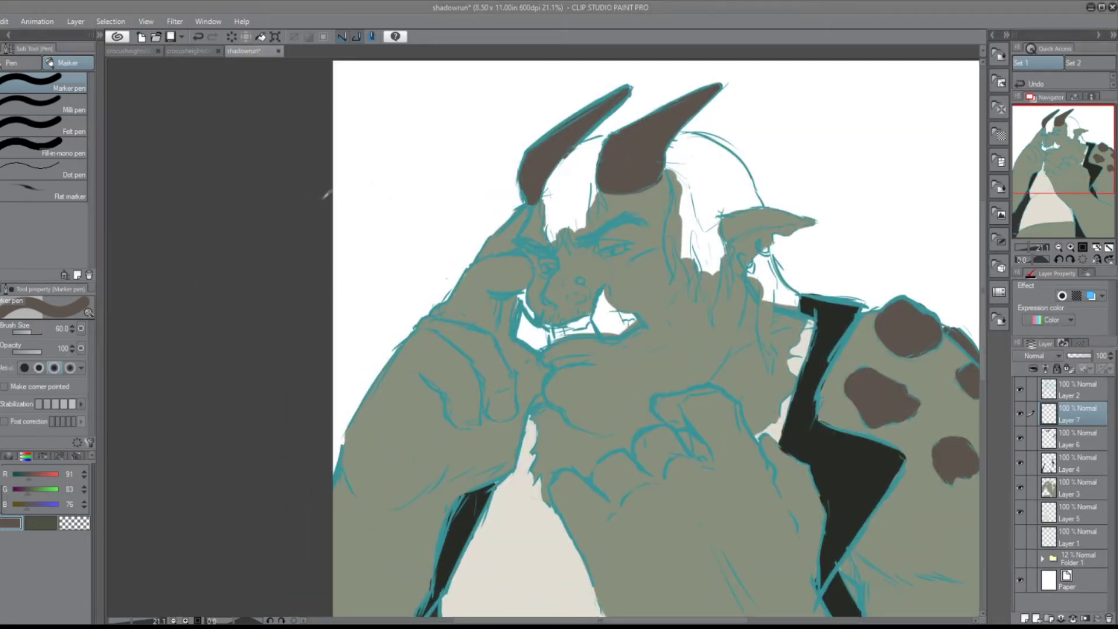
mouse_move(591, 143)
mouse_down()
mouse_move(559, 213)
mouse_move(589, 195)
mouse_up()
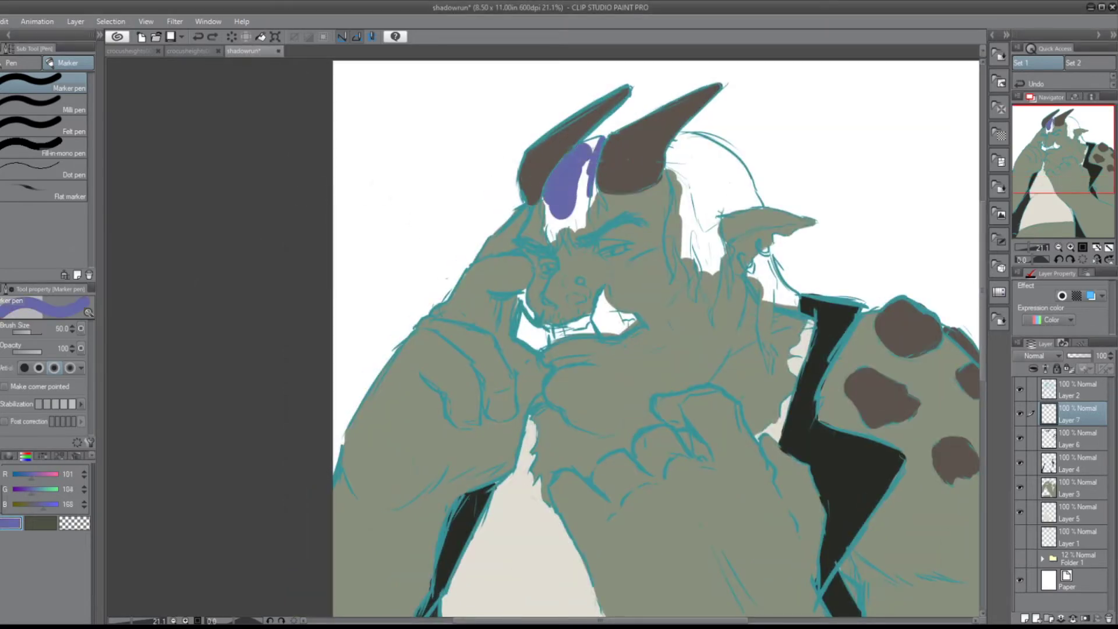
key(bracketright)
key(bracketright)
mouse_move(594, 142)
mouse_down()
mouse_move(550, 233)
mouse_move(582, 192)
mouse_up()
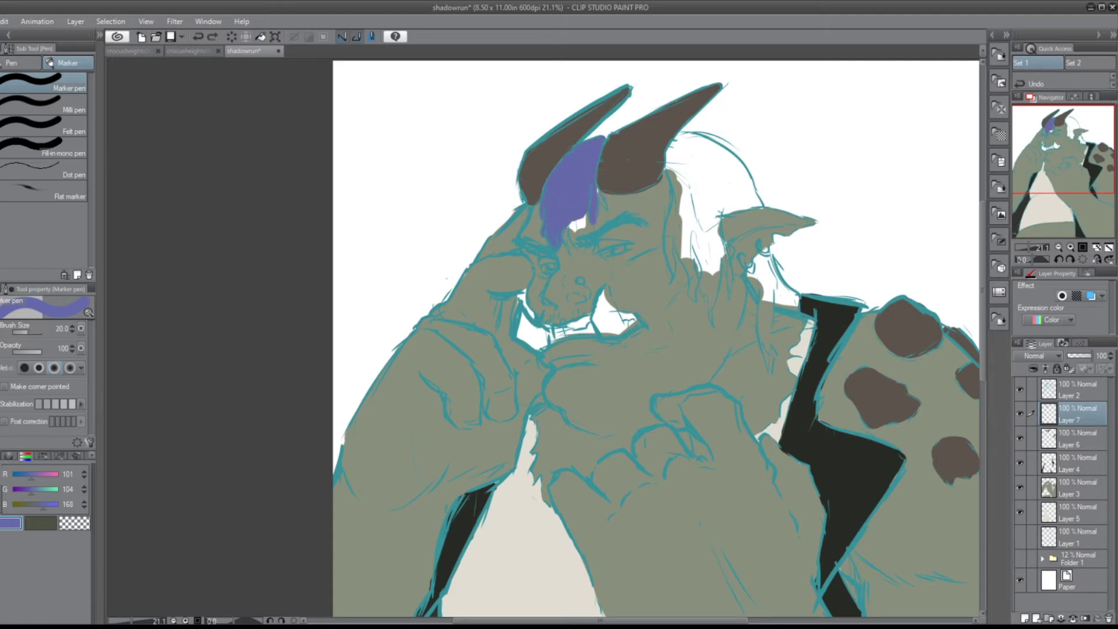
- Block in the purple hair behind the larger horn, with strands down the cheek and a lock falling behind the ear
key(bracketright)
mouse_move(675, 140)
mouse_down()
mouse_move(748, 196)
mouse_move(700, 181)
mouse_move(699, 248)
mouse_move(710, 247)
mouse_move(674, 271)
mouse_move(693, 298)
mouse_up()
key(bracketright)
key(bracketright)
key(bracketright)
key(bracketright)
key(bracketright)
key(bracketright)
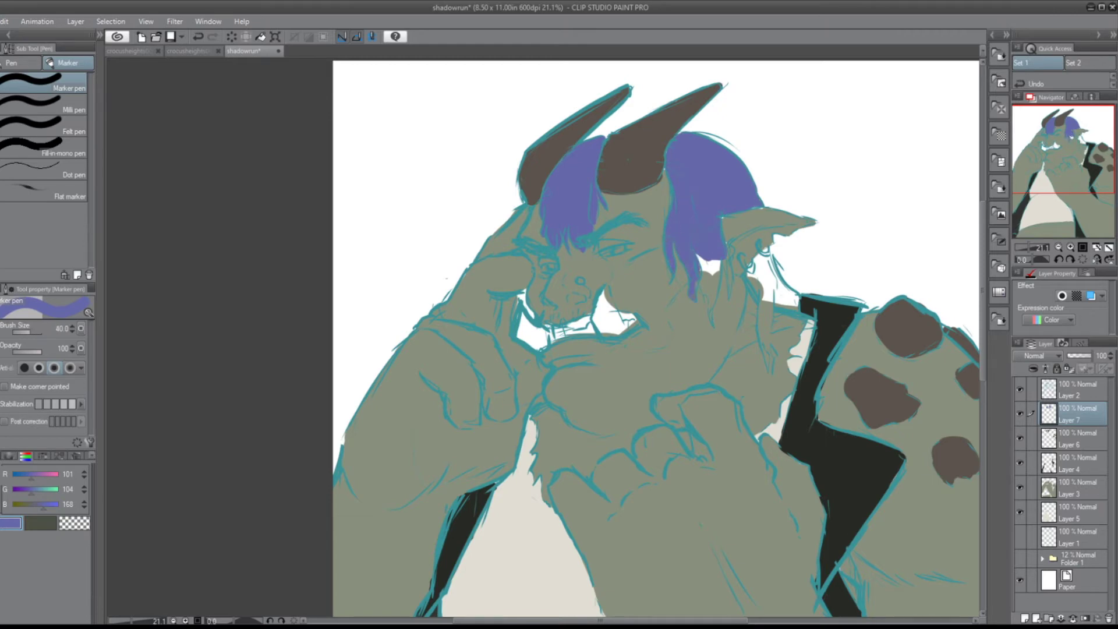
drag(717, 257, 707, 300)
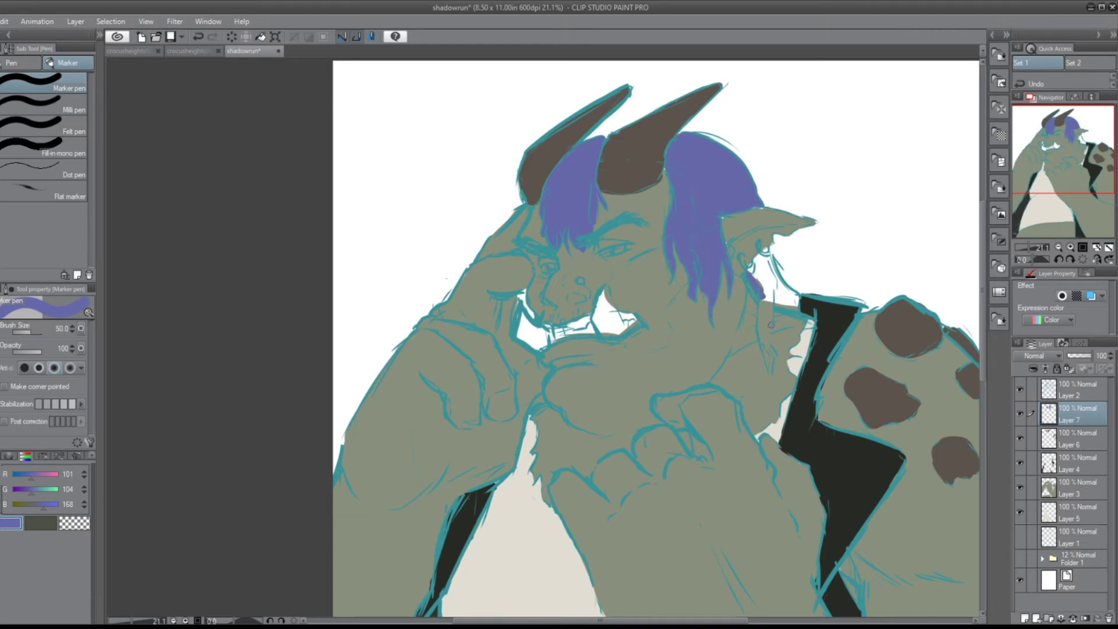
mouse_move(757, 250)
mouse_down()
mouse_move(792, 306)
mouse_move(762, 332)
mouse_move(768, 358)
mouse_up()
drag(767, 320, 772, 367)
- Fill the tusks and teeth with cream and the whites of both eyes with off-white
key(bracketleft)
key(bracketleft)
key(bracketleft)
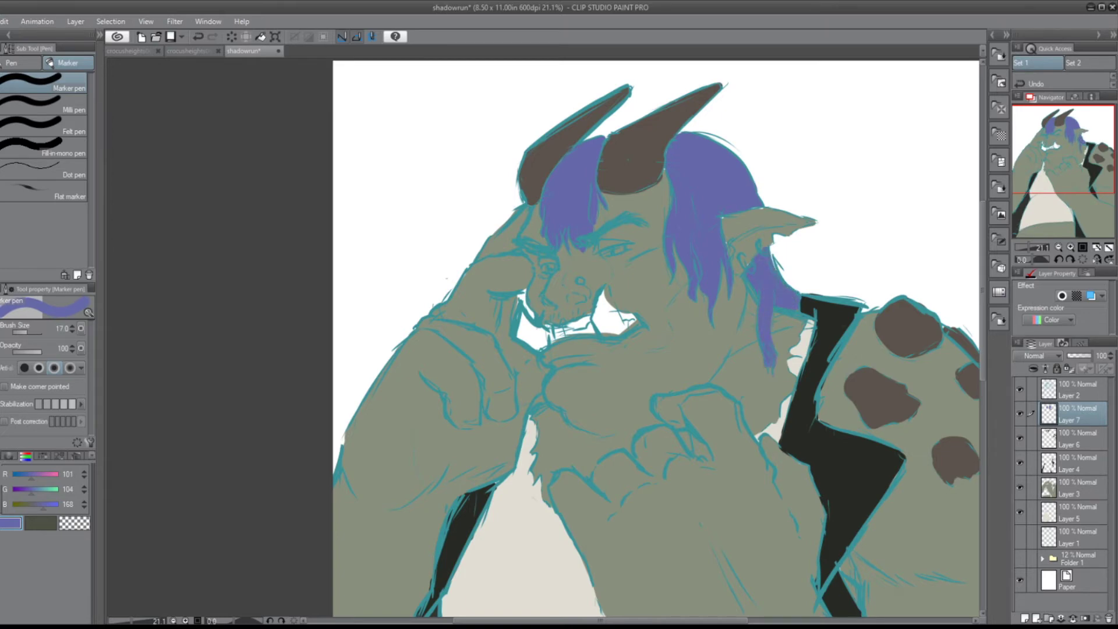
drag(530, 335, 576, 343)
mouse_move(574, 329)
mouse_down()
mouse_move(610, 314)
mouse_move(635, 326)
mouse_up()
drag(543, 267, 553, 269)
drag(602, 255, 623, 248)
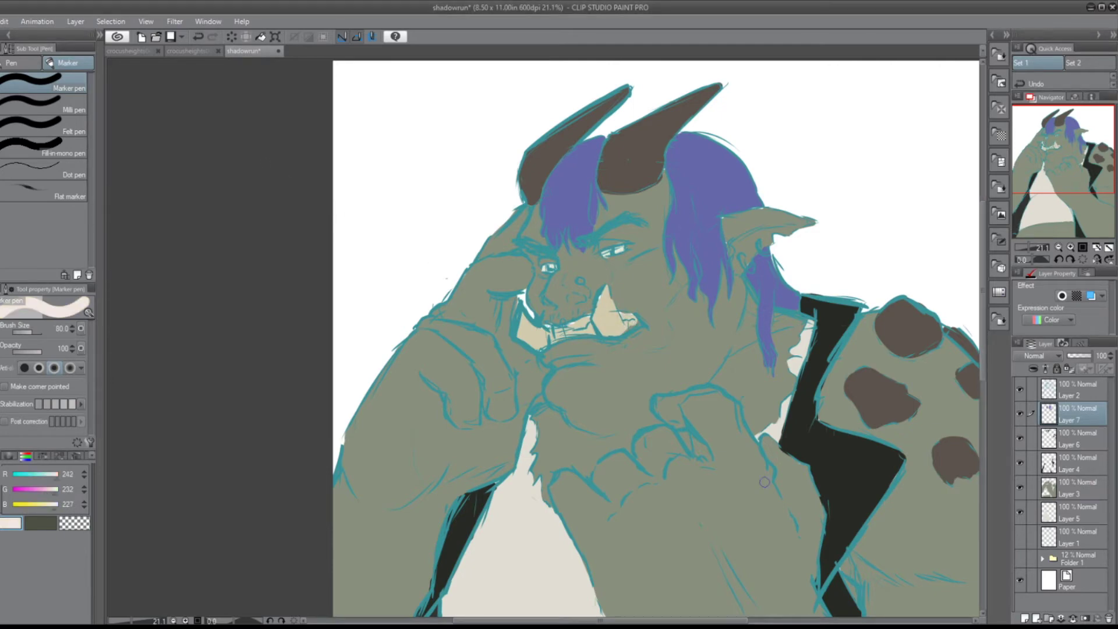
- On a new layer, paint grey irises in both eyes with a smaller brush
alt+click(559, 151)
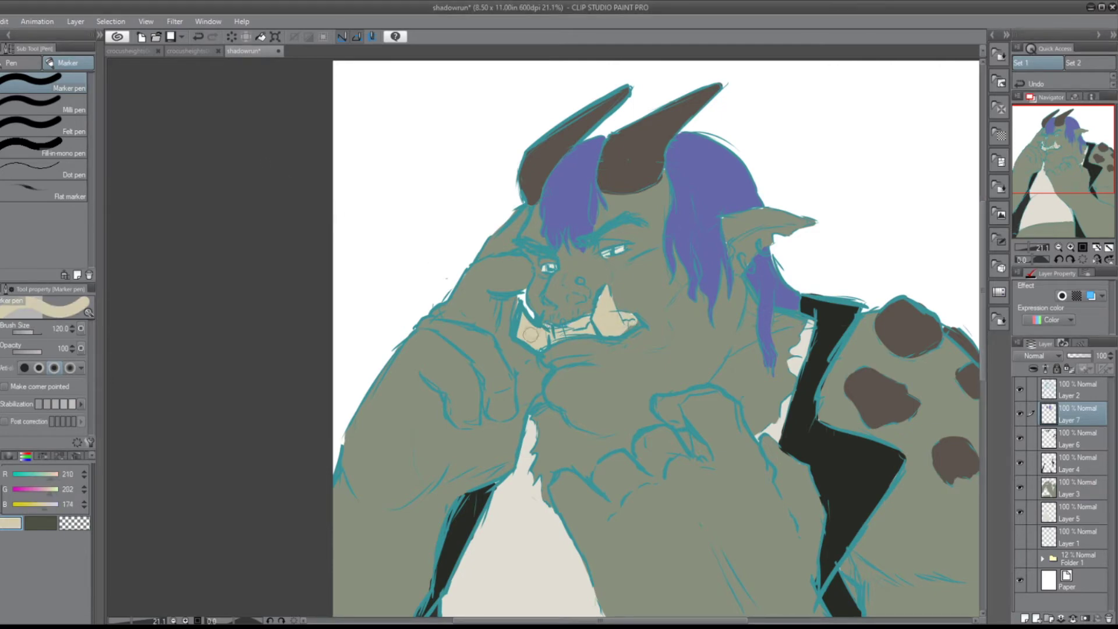
key(ctrl+shift+n)
key(bracketleft)
drag(547, 268, 552, 268)
drag(617, 251, 621, 249)
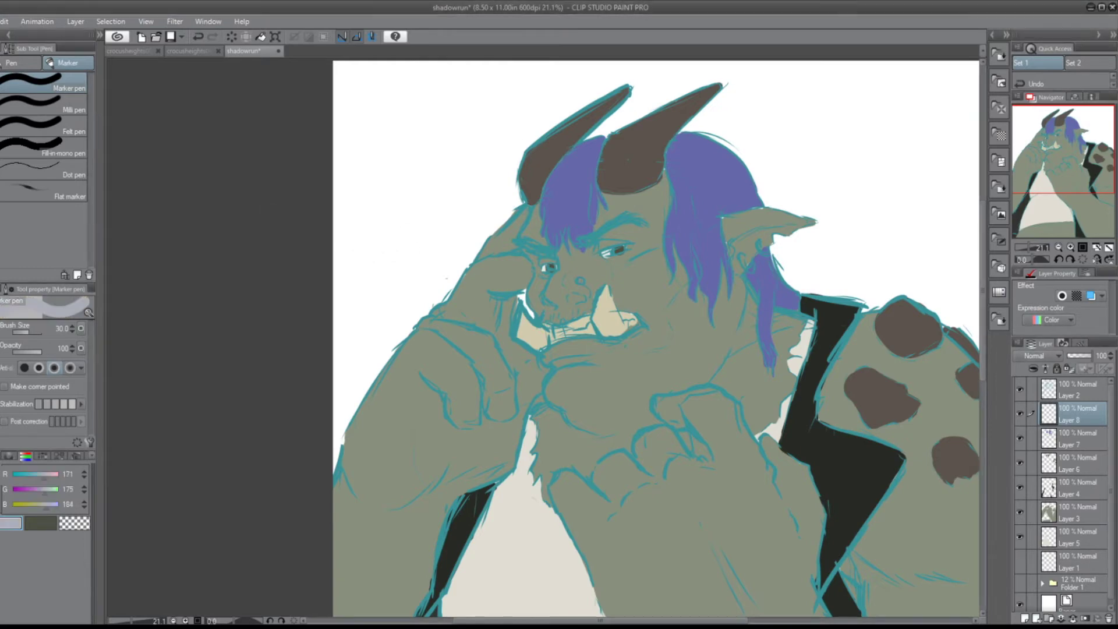
- Paint yellow-gold earrings on the pointed ear
key(bracketleft)
key(bracketleft)
key(bracketleft)
key(bracketleft)
drag(741, 256, 745, 266)
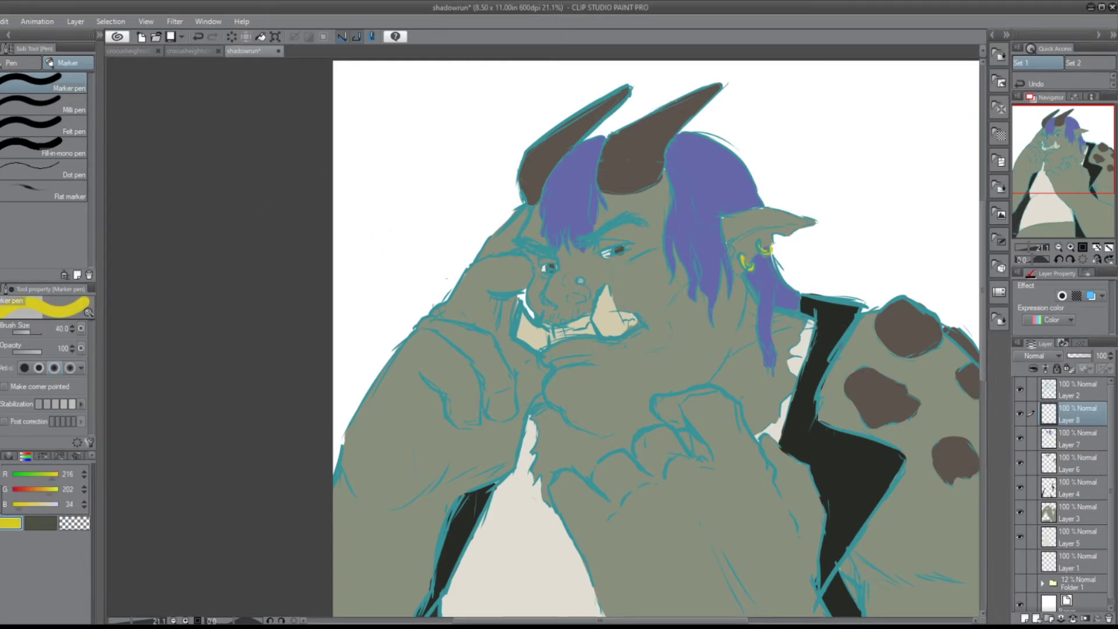
- Duplicate the teal sketch layer, Layer 2, and keep the copy hidden as a backup
key(ctrl+0)
click(1066, 389)
key(ctrl+c)
key(ctrl+v)
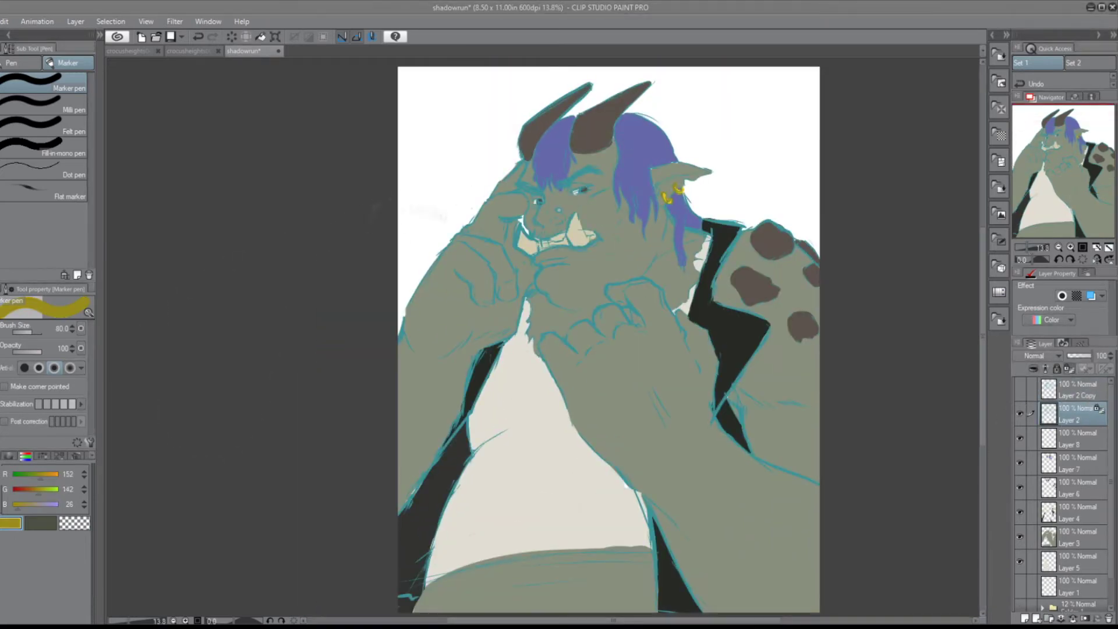
key(ctrl+z)
- Try the watercolor shading brush in dark grey-green for recolouring the sketch lines
key(b)
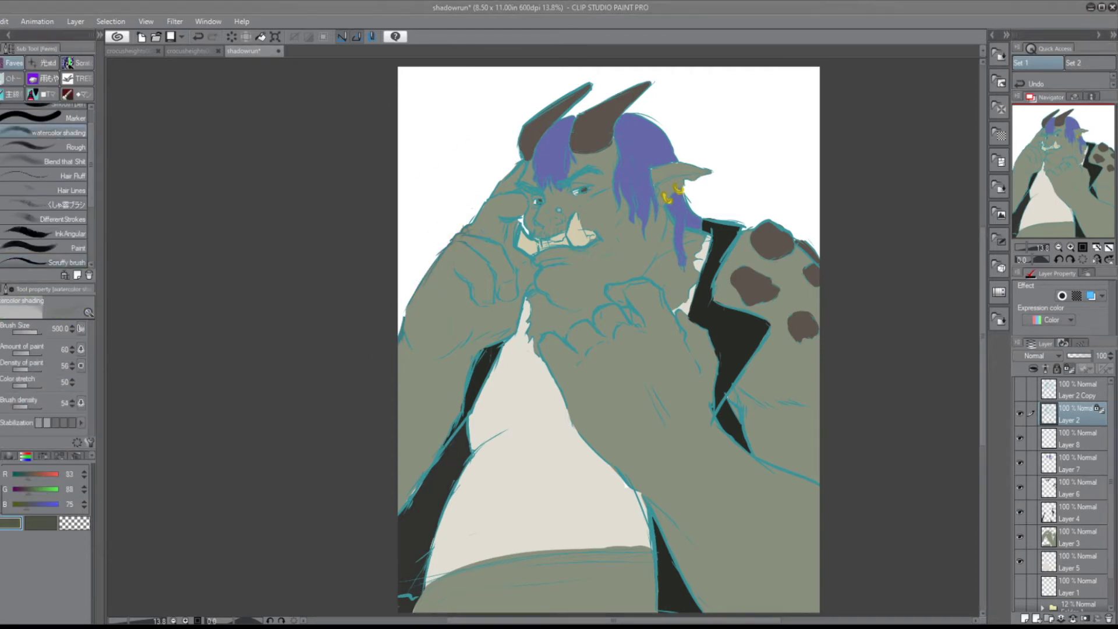
key(bracketright)
key(bracketright)
key(bracketright)
key(bracketright)
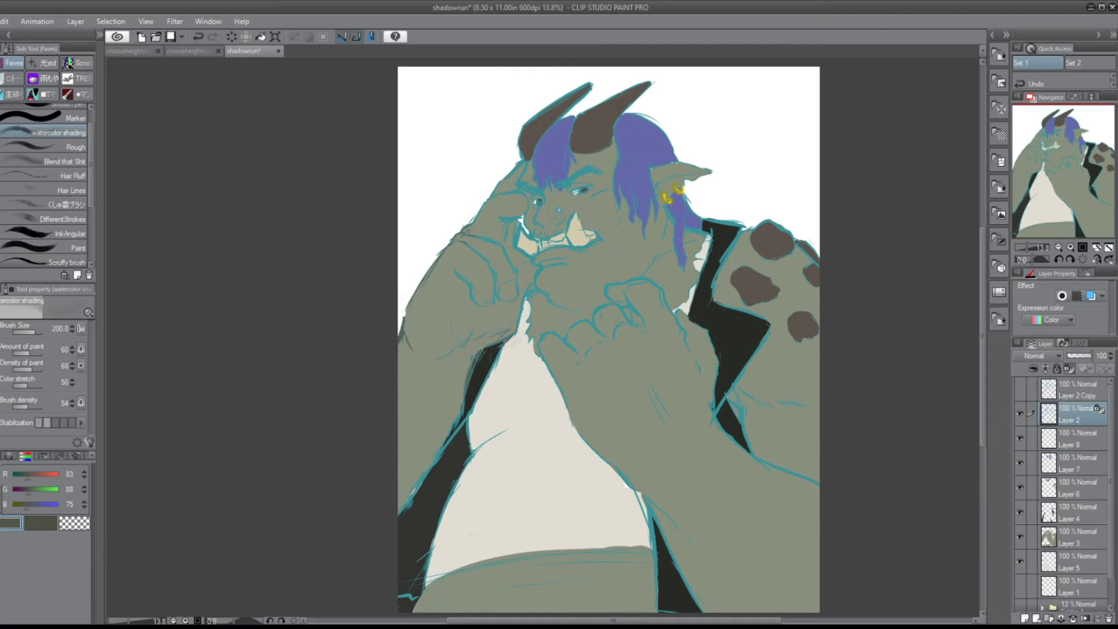
- Recolour the sketch lines of the left hand, nose and mouth dark grey-green on Layer 2 with the Marker pen
key(p)
mouse_move(524, 344)
mouse_down()
mouse_move(478, 256)
mouse_move(513, 215)
mouse_move(527, 163)
mouse_up()
key(bracketleft)
key(bracketleft)
key(bracketleft)
key(bracketleft)
key(bracketleft)
key(bracketleft)
mouse_move(525, 233)
mouse_down()
mouse_move(556, 204)
mouse_move(513, 217)
mouse_up()
drag(533, 273, 568, 247)
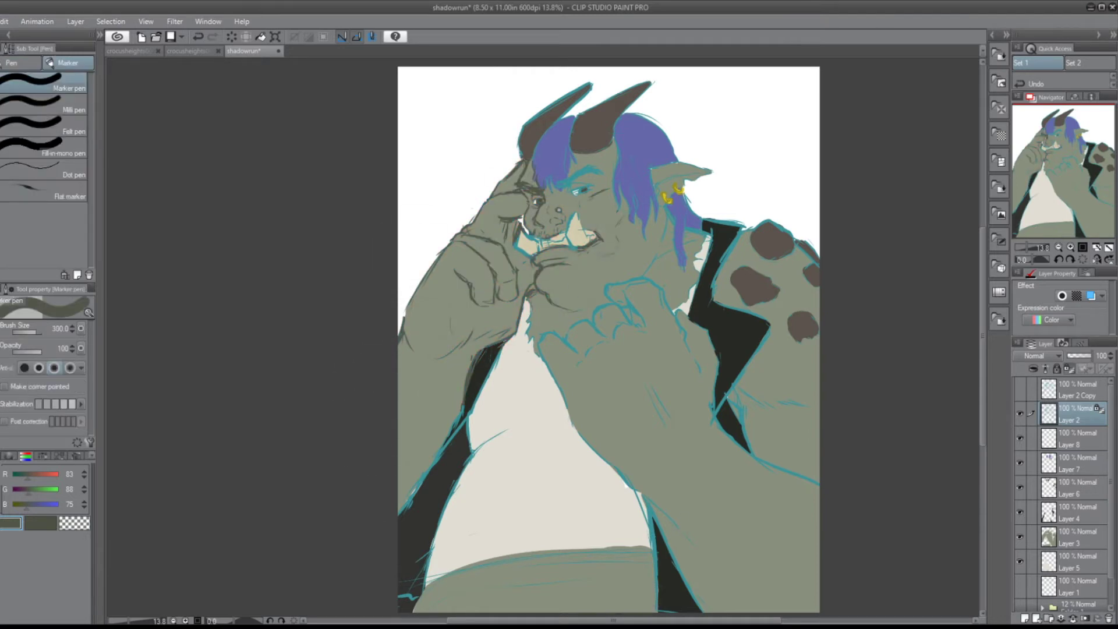
- Recolour the lines of the curled index finger, ear, neck, shoulder and right elbow in dark grey-green
key(bracketleft)
key(bracketleft)
key(bracketleft)
key(bracketleft)
key(bracketleft)
drag(595, 291, 658, 273)
mouse_move(664, 213)
mouse_down()
mouse_move(690, 236)
mouse_move(815, 266)
mouse_up()
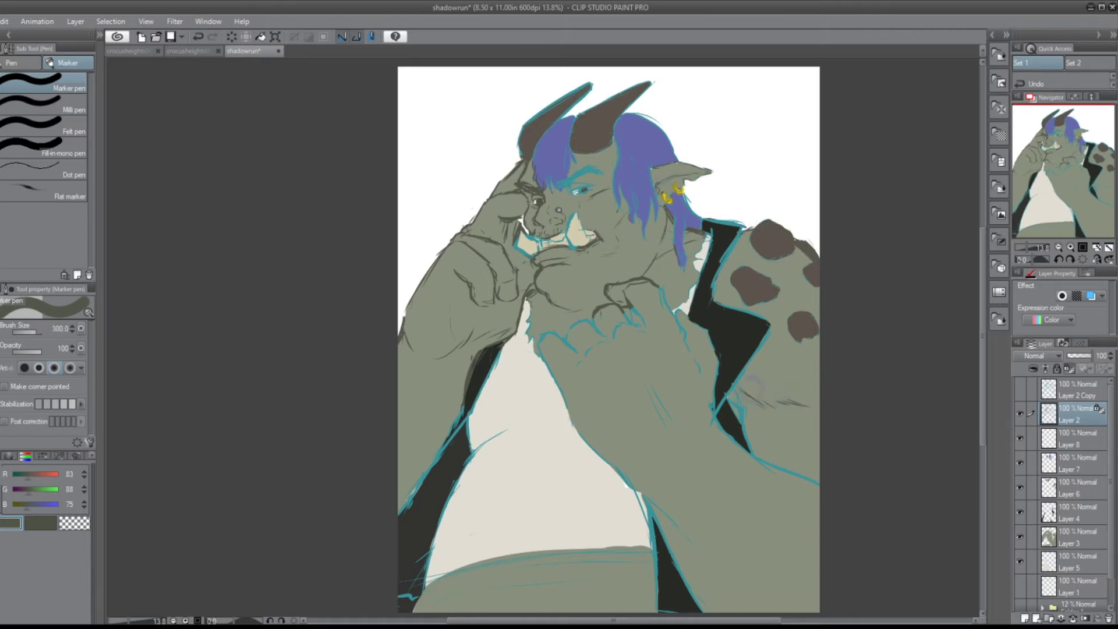
drag(734, 396, 795, 472)
drag(646, 500, 699, 612)
- Recolour the front forearm's remaining teal lines and outer edge in dark grey-green with a larger Marker pen
key(bracketright)
key(bracketright)
key(bracketright)
key(bracketright)
key(bracketright)
key(bracketright)
key(bracketright)
key(bracketright)
drag(640, 350, 636, 347)
drag(708, 338, 746, 452)
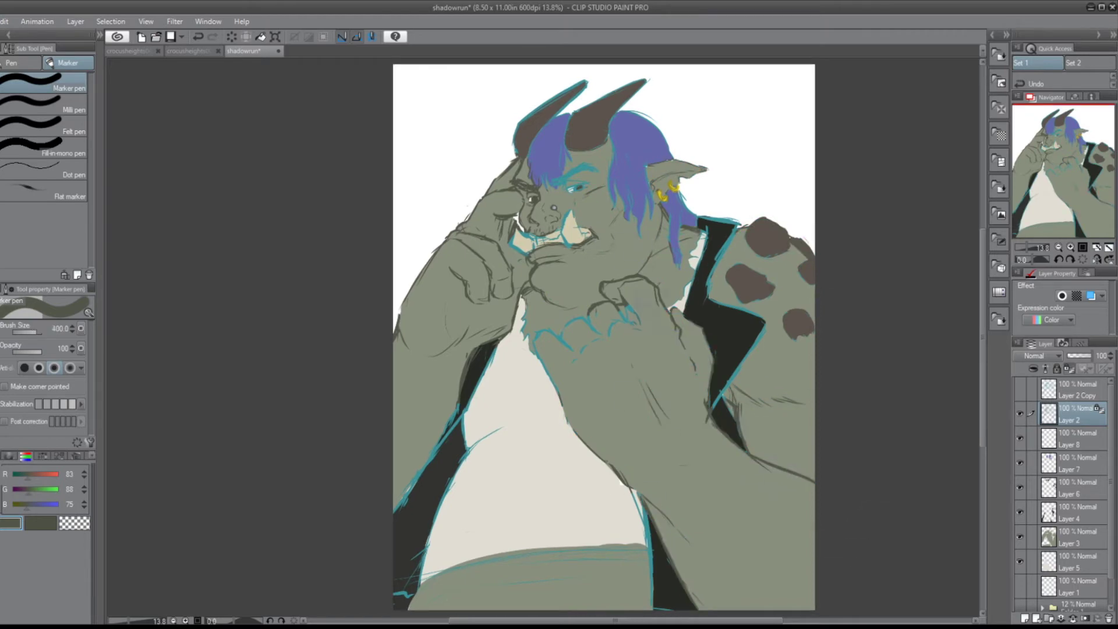
- Recolour the front hand's knuckle lines and the right eye and eyebrow in dark grey-green
drag(611, 335, 641, 306)
drag(533, 349, 573, 329)
drag(552, 192, 585, 170)
drag(572, 173, 599, 163)
- Recolour the vest's outlines near-black along both front edges, the lower strip and the collar, using the sampled vest colour
alt+click(419, 466)
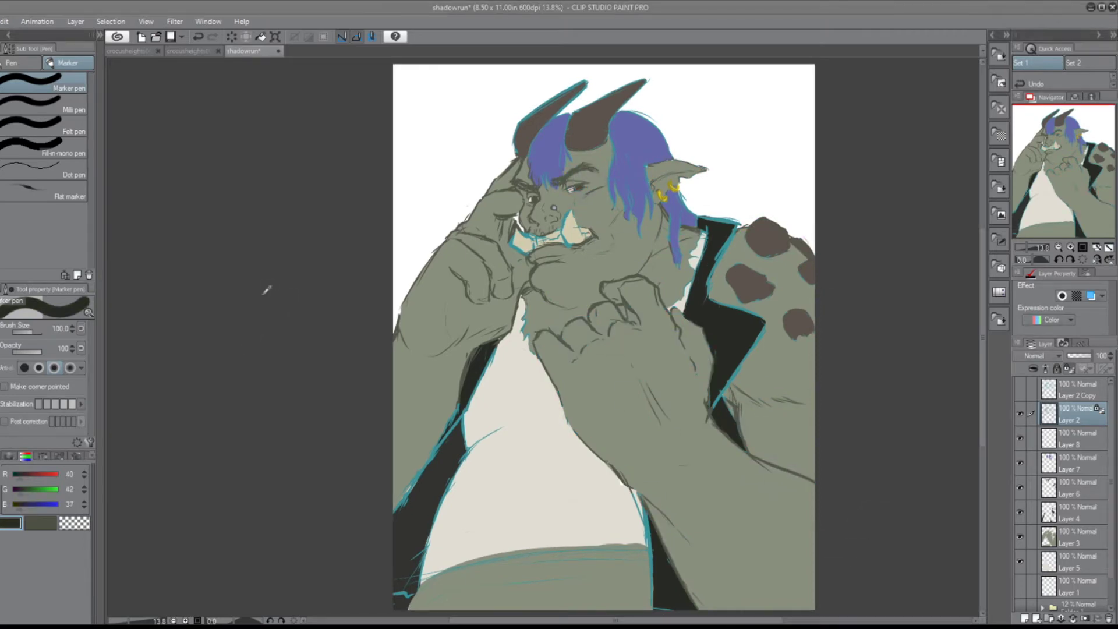
key(bracketright)
key(bracketright)
key(bracketright)
key(bracketright)
drag(449, 425, 402, 512)
drag(413, 585, 396, 600)
key(bracketright)
drag(501, 344, 446, 440)
drag(638, 506, 673, 611)
mouse_move(766, 326)
mouse_down()
mouse_move(710, 411)
mouse_move(708, 221)
mouse_move(702, 262)
mouse_up()
- Recolour the last teal marks along the vest's edges and sample the dark grey-green line colour for a smaller Marker pen of size 60
alt+click(670, 274)
key(bracketleft)
key(bracketleft)
key(bracketleft)
key(bracketleft)
key(bracketleft)
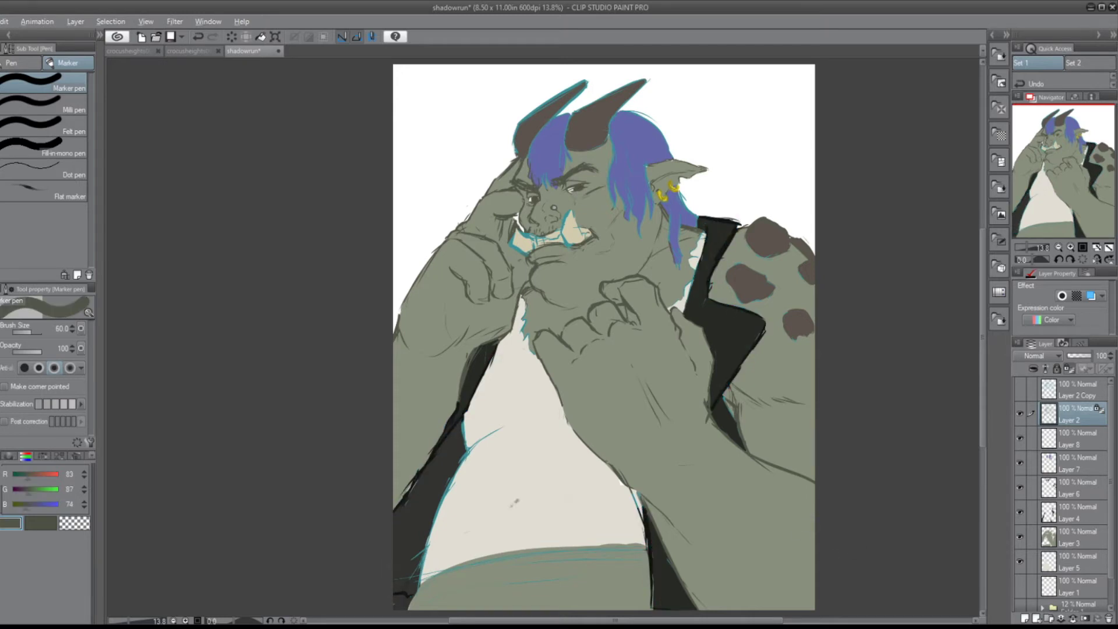
- Recolour the shirt's outlines, folds and lower hem in greyish beige with the Marker pen at size 170
alt+click(477, 448)
key(bracketright)
key(bracketright)
key(bracketright)
key(bracketright)
key(bracketright)
key(bracketright)
drag(411, 582, 647, 550)
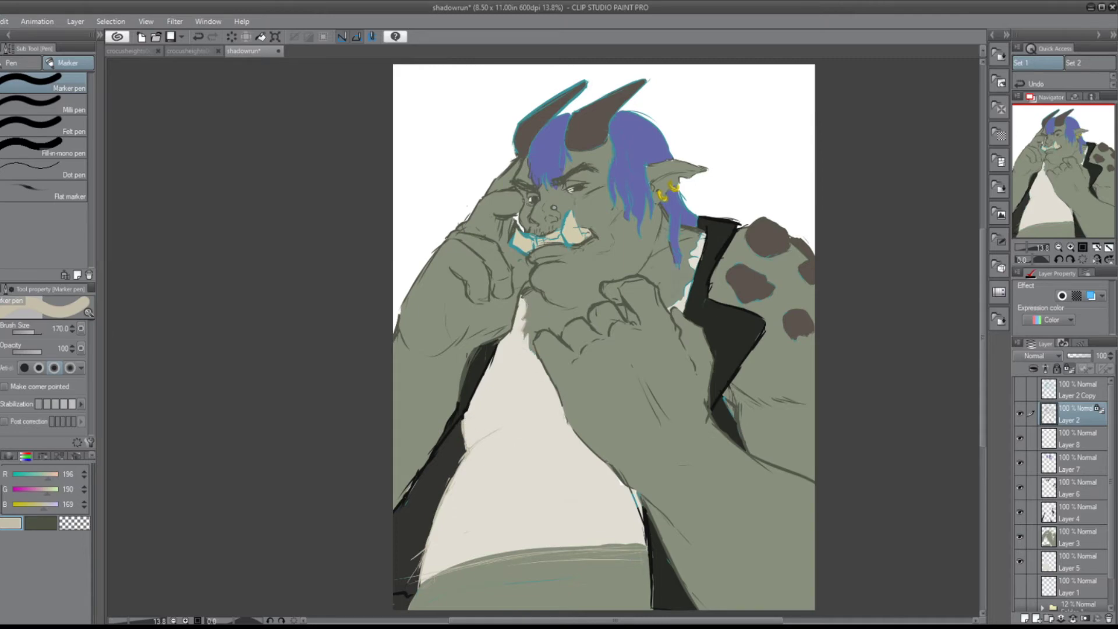
- Recolour the outlines of the tusks and teeth in tan with the Marker pen
alt+click(694, 273)
key(bracketright)
key(bracketright)
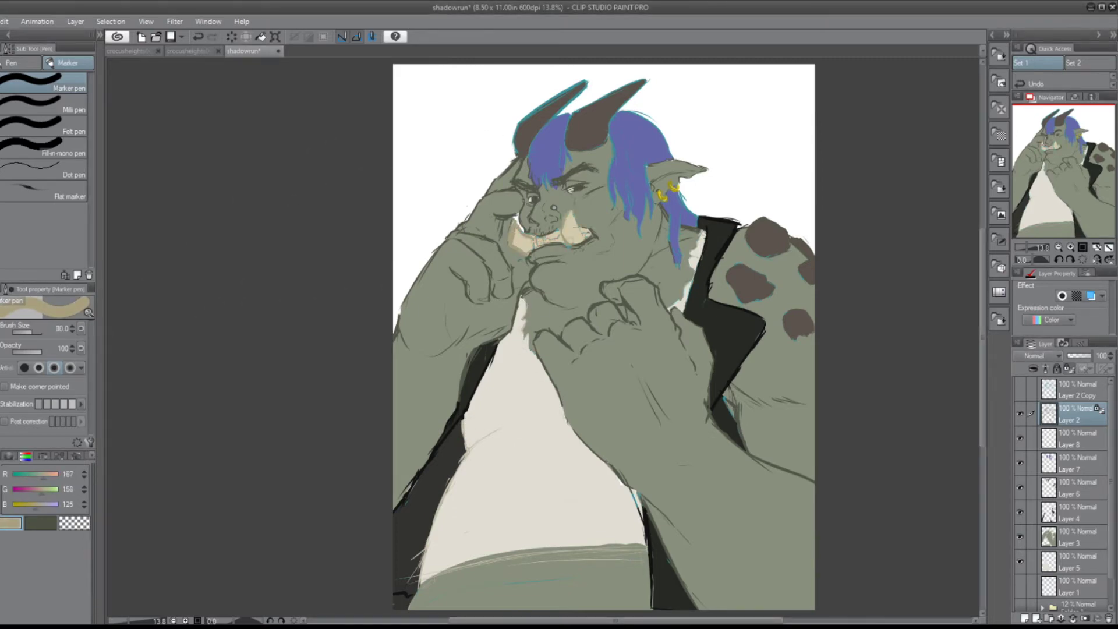
key(bracketleft)
key(bracketleft)
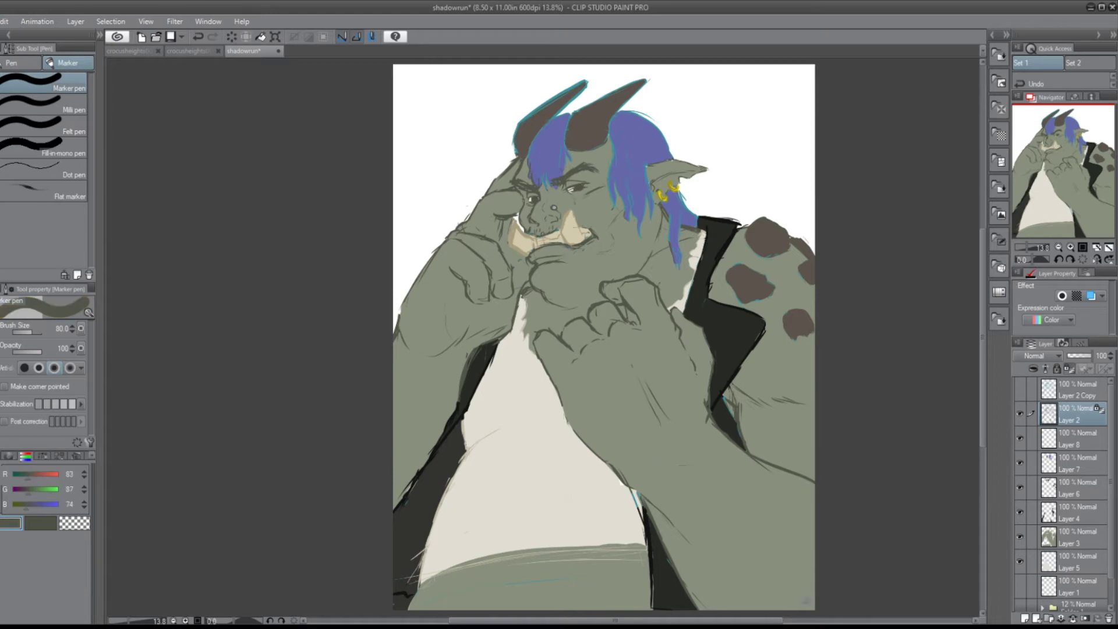
- Recolour both horns' outlines in dark brown with the Marker pen at size 150
alt+click(516, 149)
key(bracketright)
key(bracketright)
key(bracketright)
mouse_move(507, 154)
mouse_down()
mouse_move(513, 117)
mouse_move(647, 75)
mouse_up()
drag(647, 76, 602, 134)
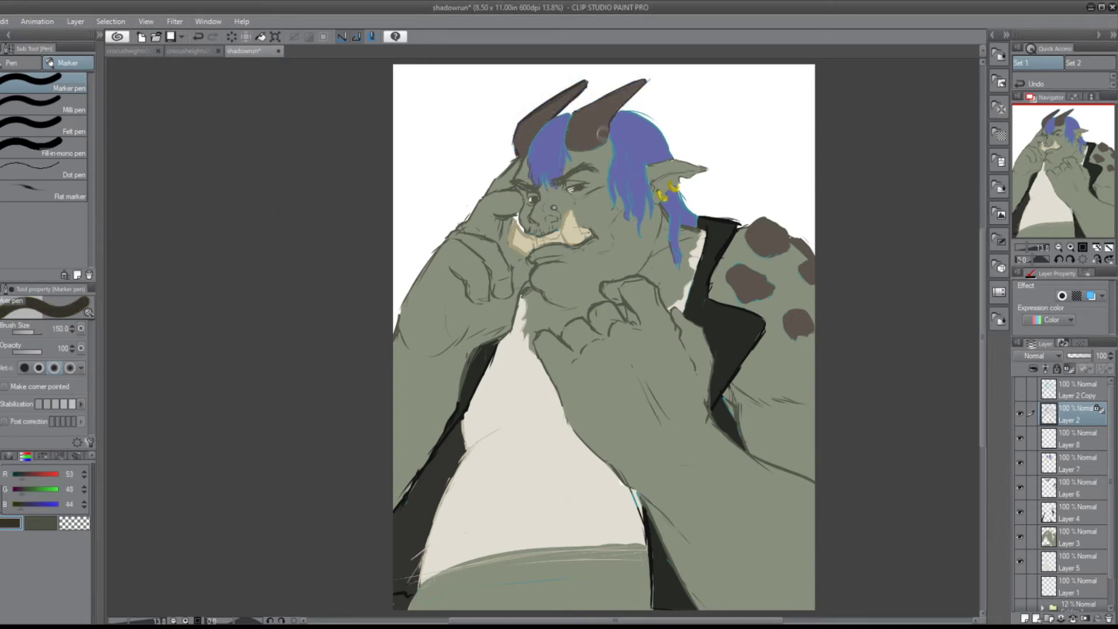
- Recolour the teal lines beside the vest's lower point and around the shoulder spots with sampled colours and a larger Marker pen
alt+click(724, 402)
key(bracketright)
alt+click(724, 402)
key(bracketright)
key(bracketright)
key(bracketright)
key(bracketright)
key(bracketright)
key(bracketright)
key(bracketright)
alt+click(757, 287)
drag(819, 262, 769, 221)
- Darken both eyebrows to near-black with a smaller Marker pen
alt+click(694, 579)
key(bracketleft)
key(bracketleft)
key(bracketleft)
key(bracketleft)
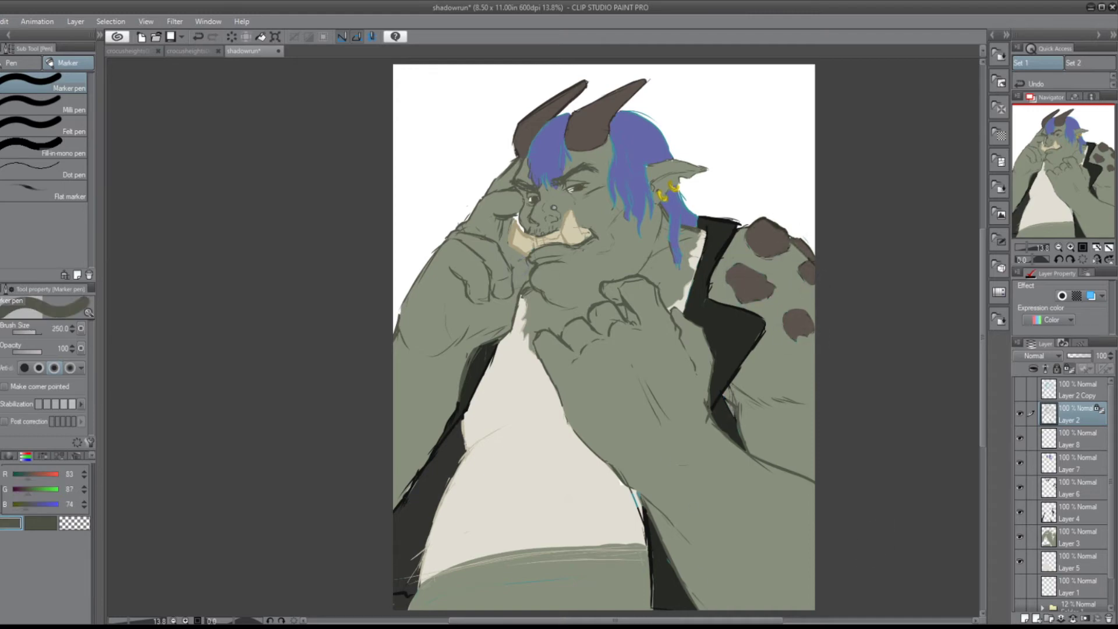
- Recolour the teal outlines and strands of the hair in purple, using the sampled hair colour and a larger Marker pen
alt+click(675, 151)
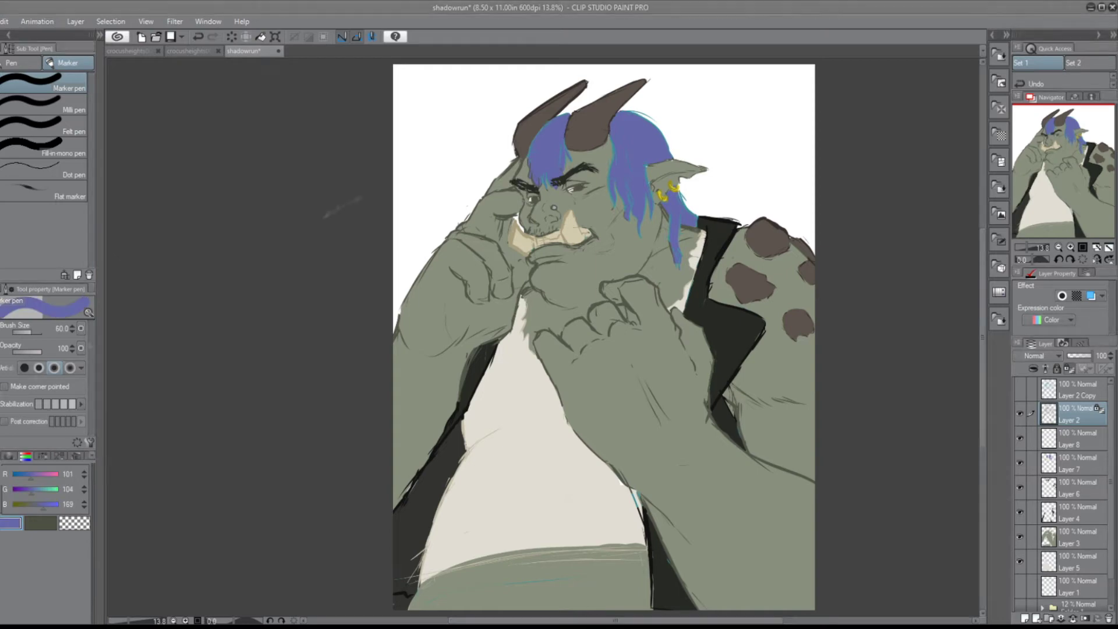
key(bracketright)
key(bracketright)
key(bracketright)
key(bracketright)
key(bracketright)
key(bracketright)
key(bracketright)
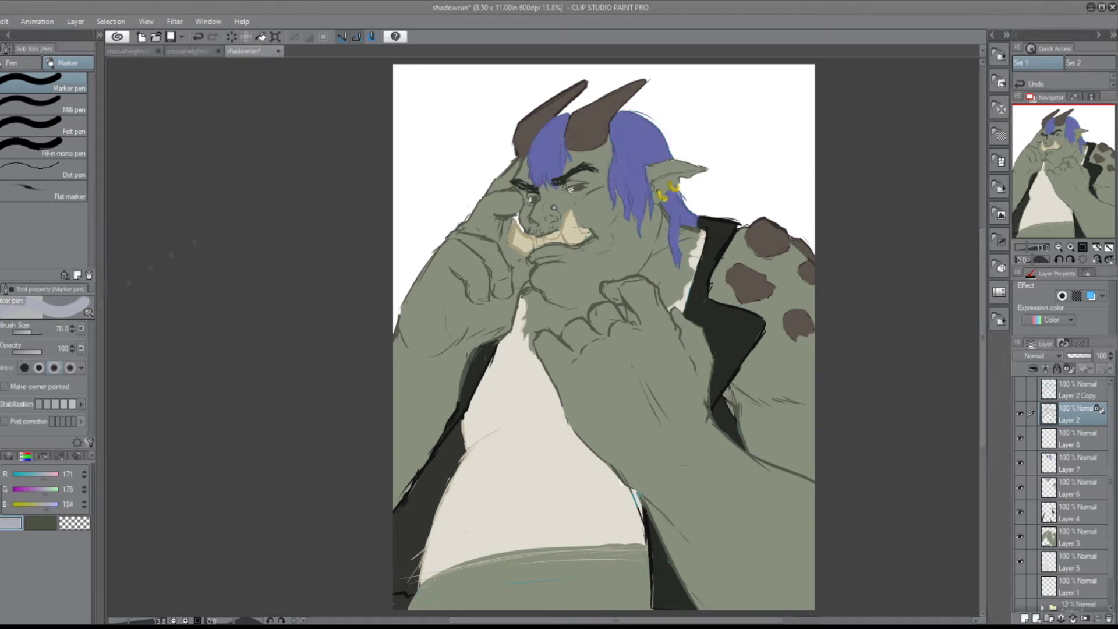
- Add a layer above the line art, recolour Layer 2's last teal lines across the lower belly in grey-green, and save the file
alt+click(855, 607)
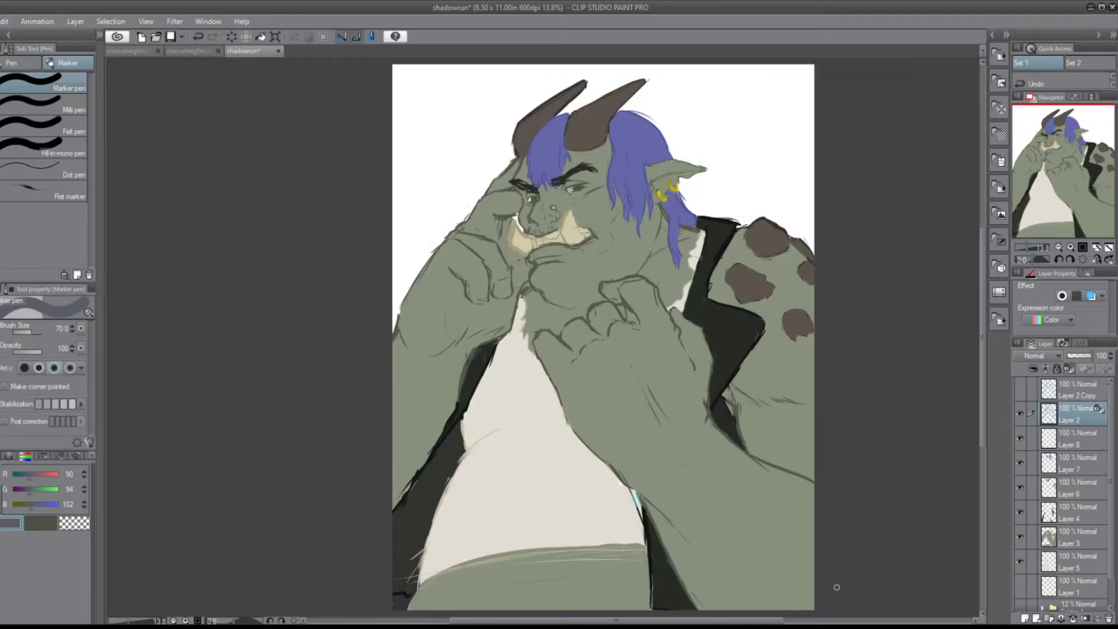
key(ctrl+shift+n)
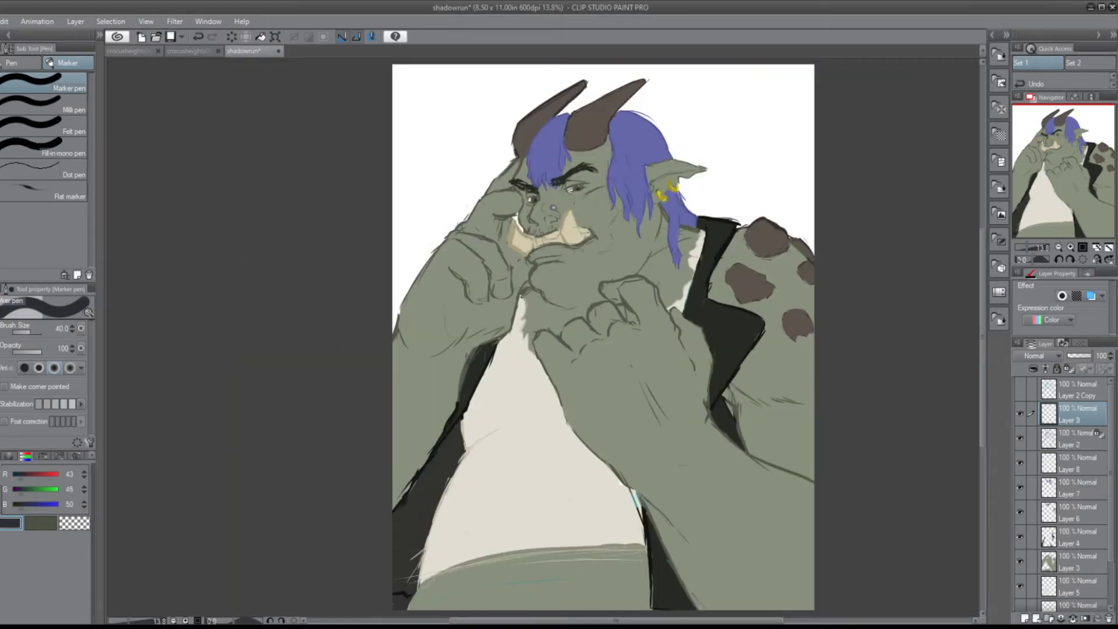
key(bracketleft)
key(bracketleft)
key(alt+bracketleft)
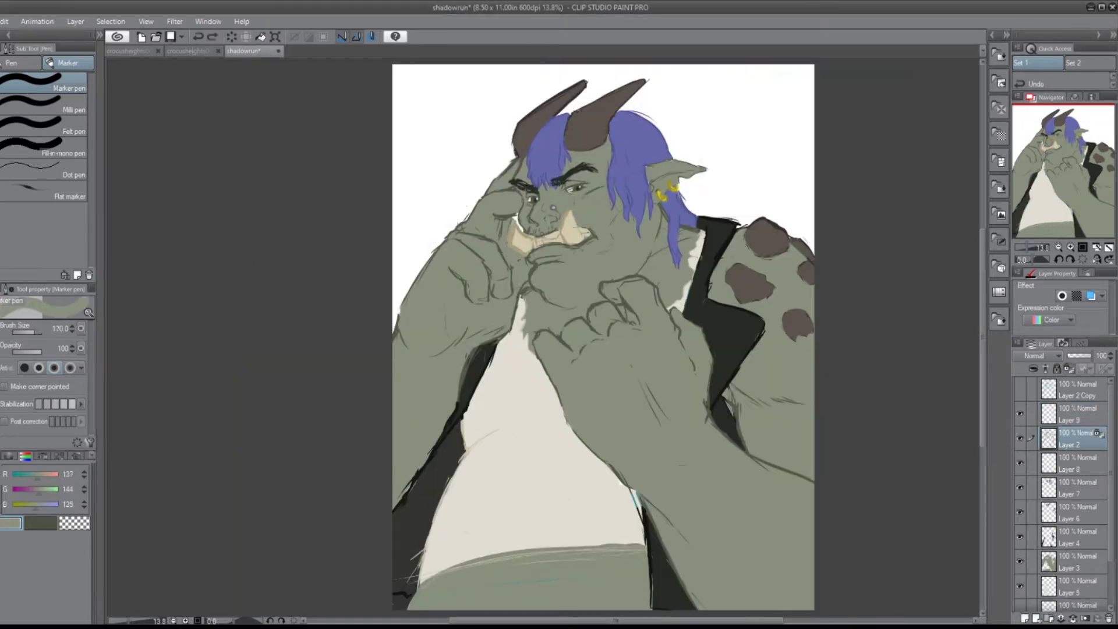
alt+click(796, 322)
key(ctrl+s)
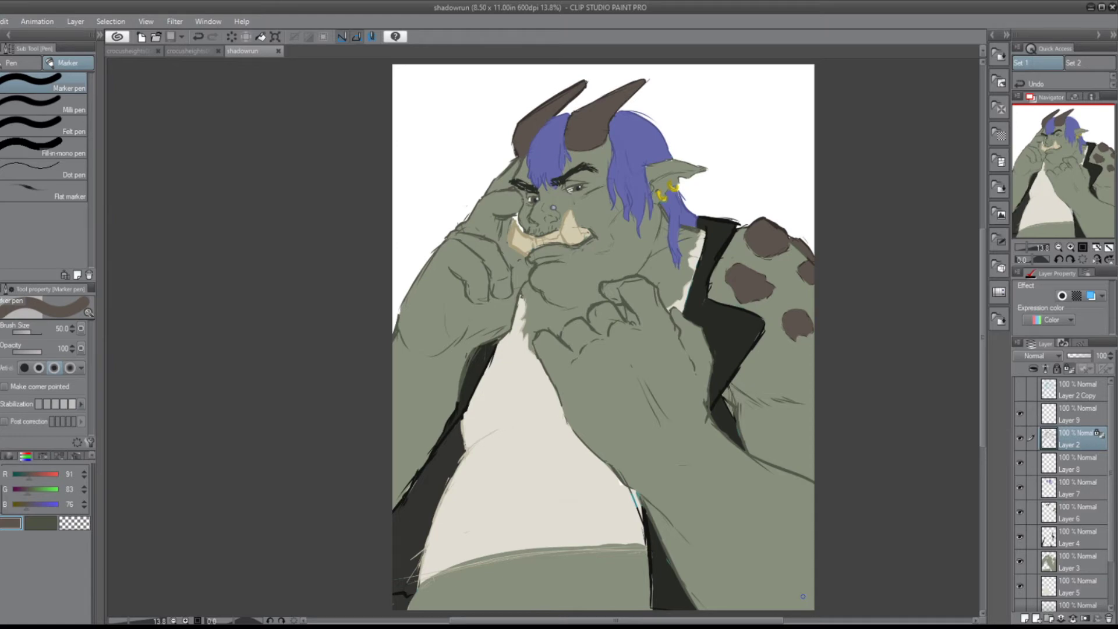
- Fill a new layer beneath the character with orange-brown and patch the shirt's gaps in off-white on Layer 5
scroll(1065, 495, down, 2)
click(1078, 557)
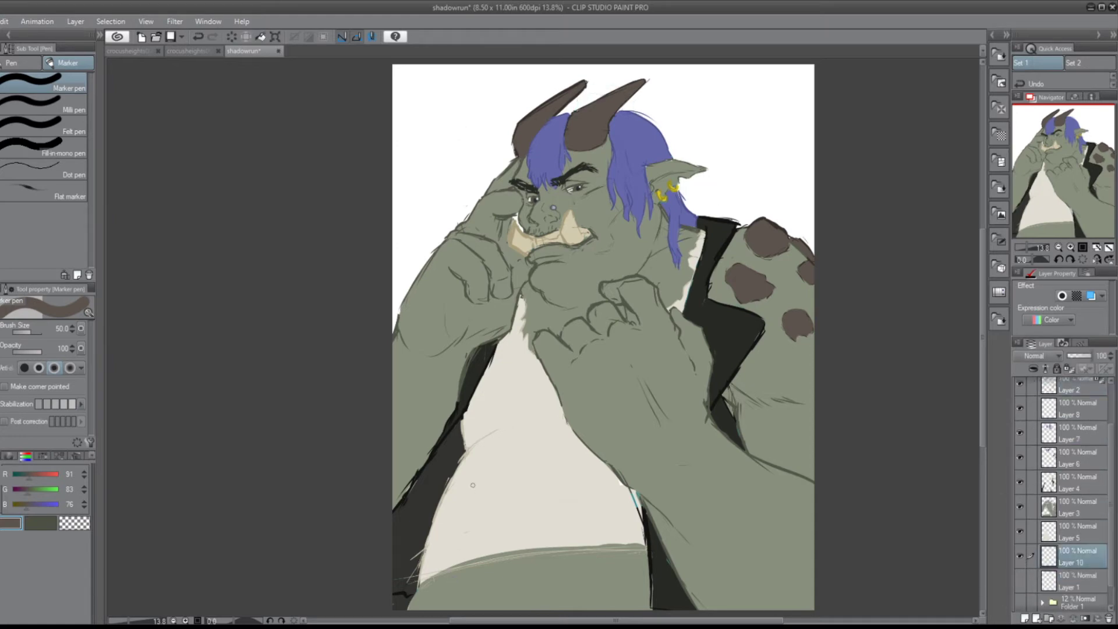
key(g)
click(442, 134)
key(alt+bracketright)
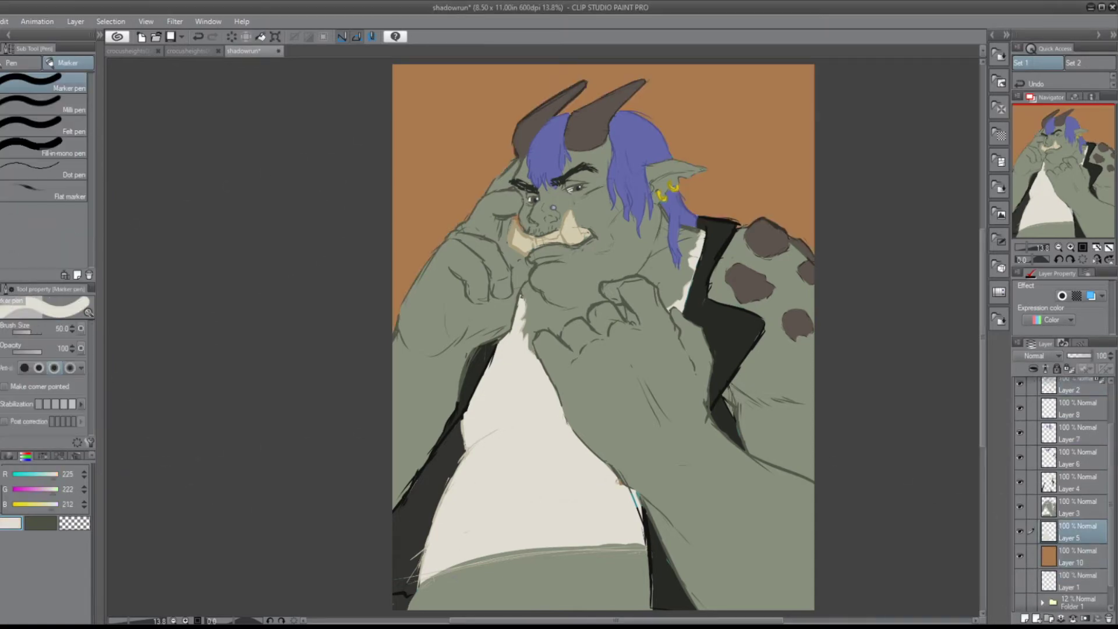
- Sketch a hillside with a tower and ruins behind the character in brown on a new layer, using the Nigel the Nib brush
key(alt+bracketleft)
key(ctrl+shift+n)
alt+click(763, 239)
key(bracketright)
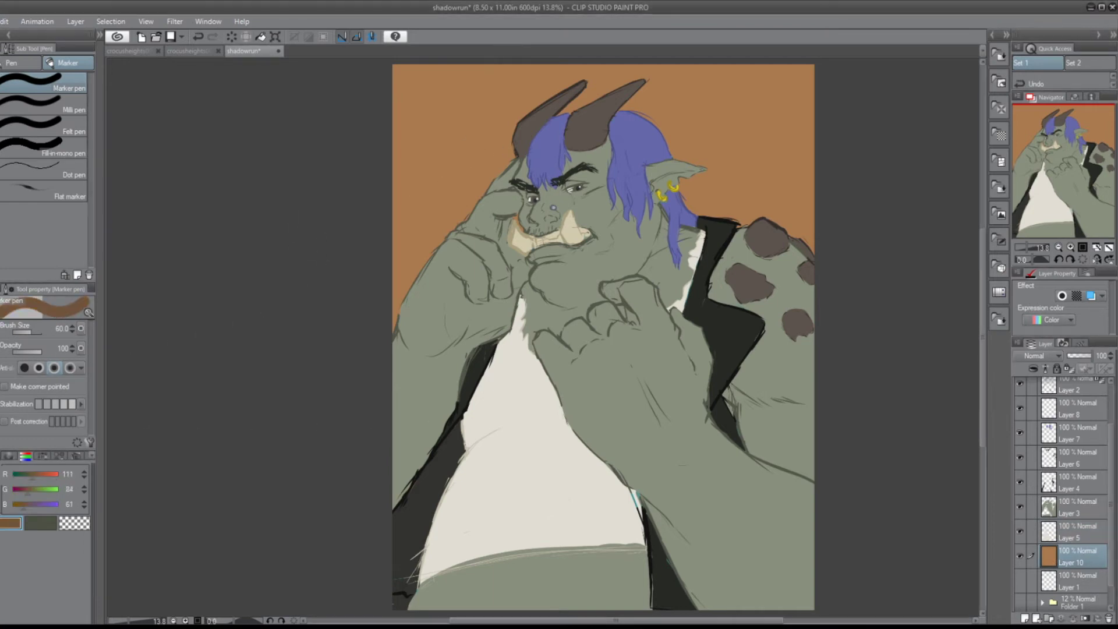
key(p)
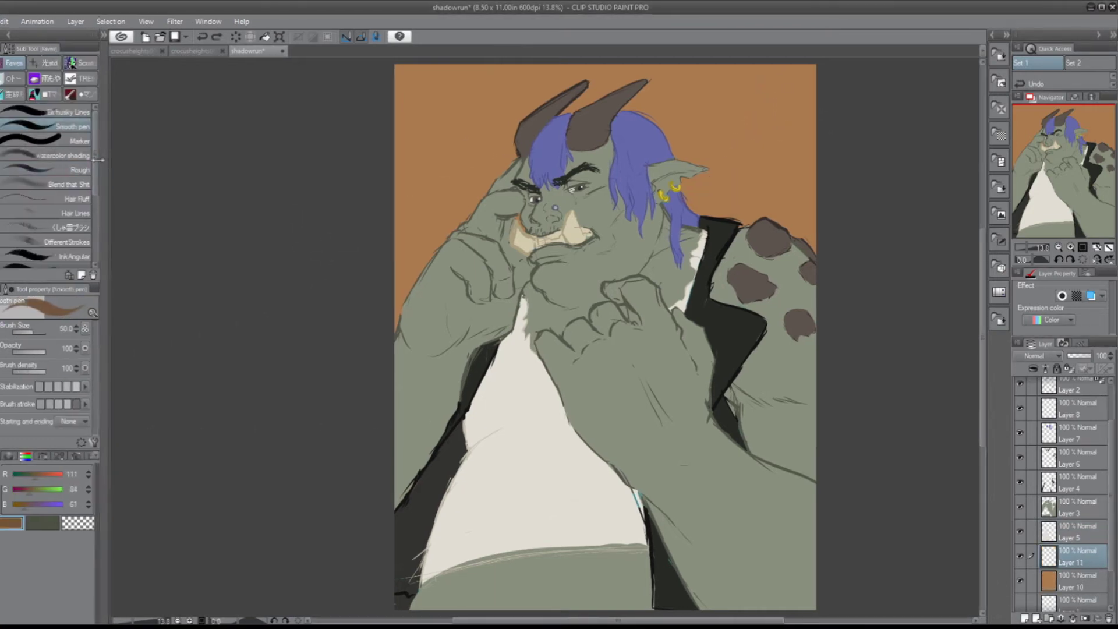
key(bracketleft)
key(bracketleft)
key(bracketleft)
key(bracketleft)
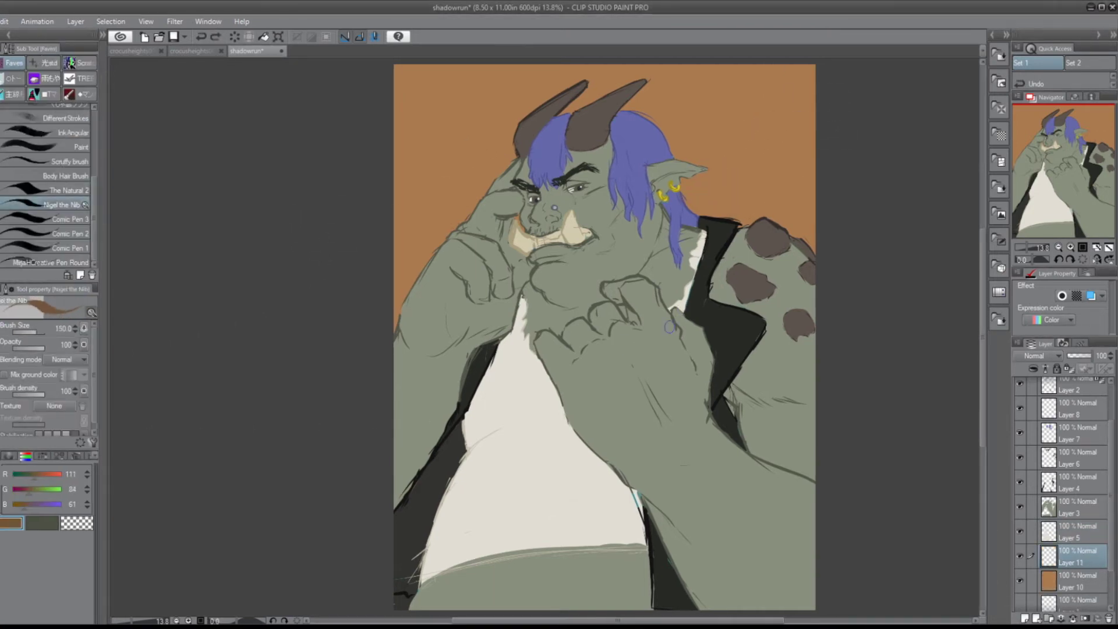
drag(773, 70, 769, 90)
drag(758, 129, 728, 156)
- Fill in the hillside and tower silhouettes in muted brown with the Marker pen on a new layer beneath the background sketch
key(ctrl+shift+n)
key(p)
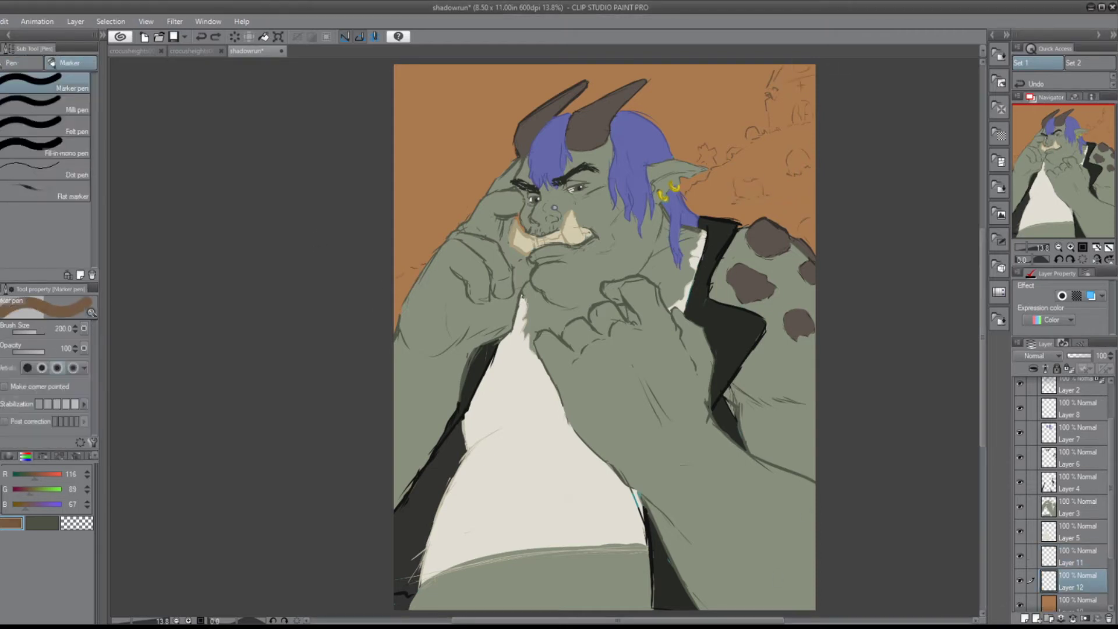
key(bracketleft)
mouse_move(693, 244)
mouse_down()
mouse_move(809, 192)
mouse_move(786, 140)
mouse_move(777, 67)
mouse_move(810, 146)
mouse_up()
key(bracketleft)
key(bracketleft)
key(bracketleft)
mouse_move(707, 184)
mouse_down()
mouse_move(753, 133)
mouse_move(759, 150)
mouse_move(779, 152)
mouse_move(702, 147)
mouse_up()
key(bracketleft)
key(bracketleft)
key(bracketleft)
- Redraw the hillside, tower and ruin details in darker brown on Layer 11 with the Nigel the Nib brush at size 70
alt+click(532, 267)
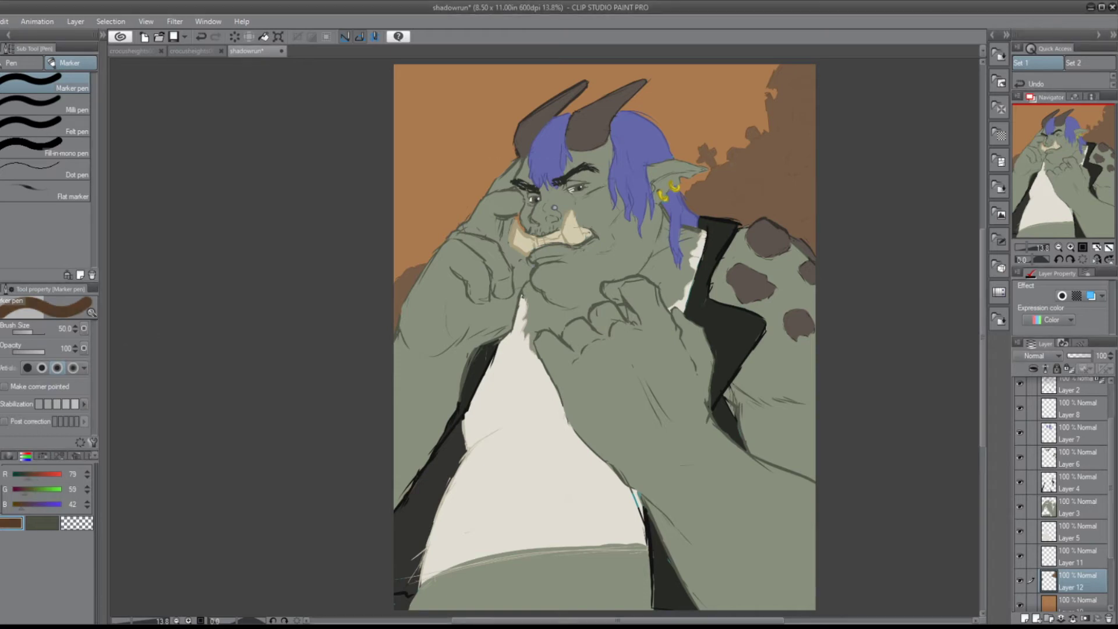
key(b)
key(alt+bracketright)
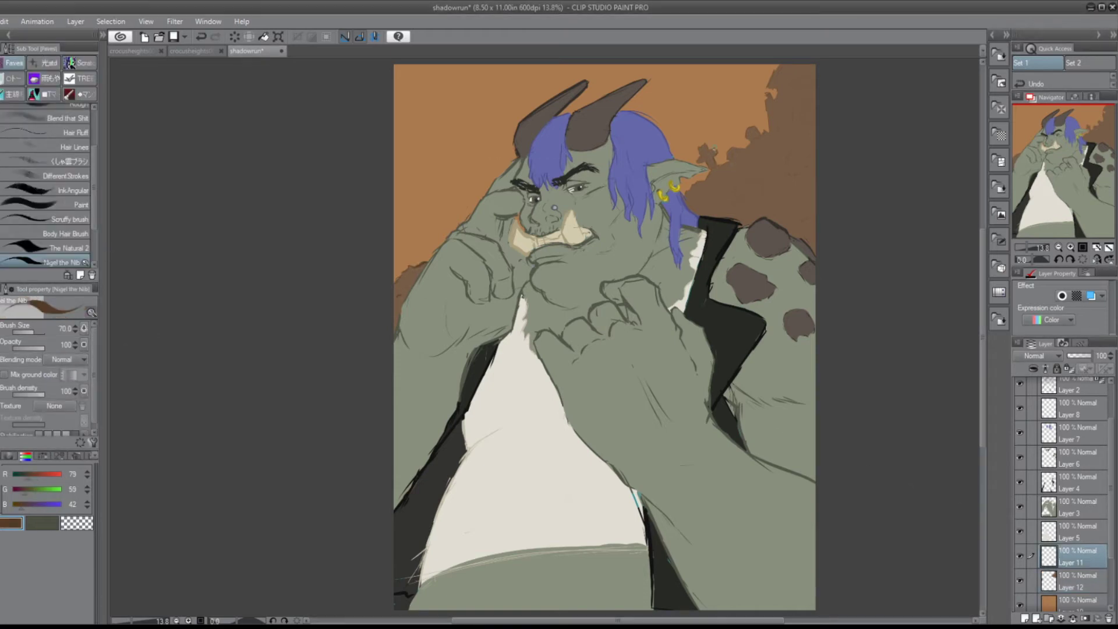
drag(702, 152, 768, 130)
mouse_move(737, 182)
mouse_down()
mouse_move(757, 177)
mouse_move(751, 194)
mouse_move(767, 191)
mouse_move(811, 153)
mouse_move(798, 144)
mouse_move(793, 168)
mouse_up()
mouse_move(812, 122)
mouse_down()
mouse_move(769, 134)
mouse_move(787, 63)
mouse_move(833, 71)
mouse_move(804, 107)
mouse_move(759, 123)
mouse_up()
key(ctrl+z)
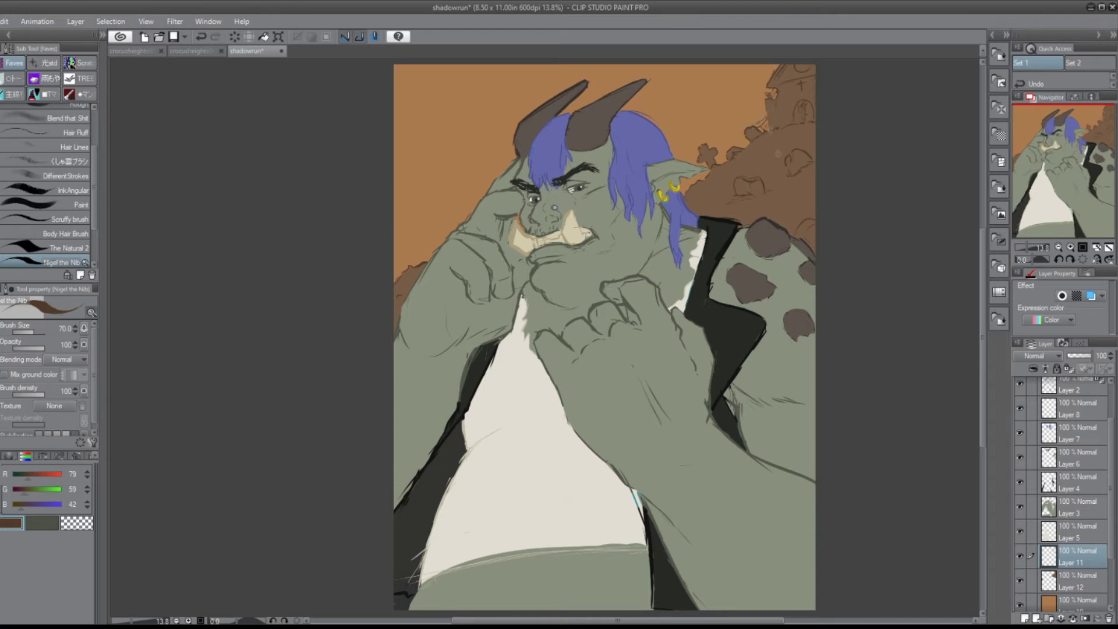
- Paint an ochre glow across the lower sky on a new layer with the watercolor shading brush at size 600
key(ctrl+shift+n)
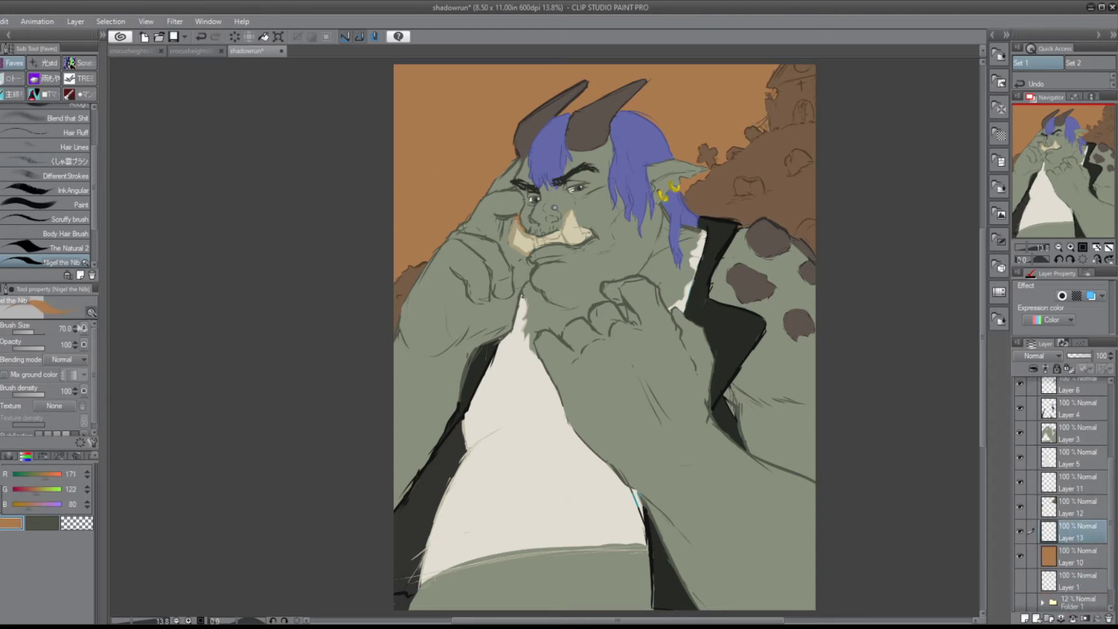
click(61, 155)
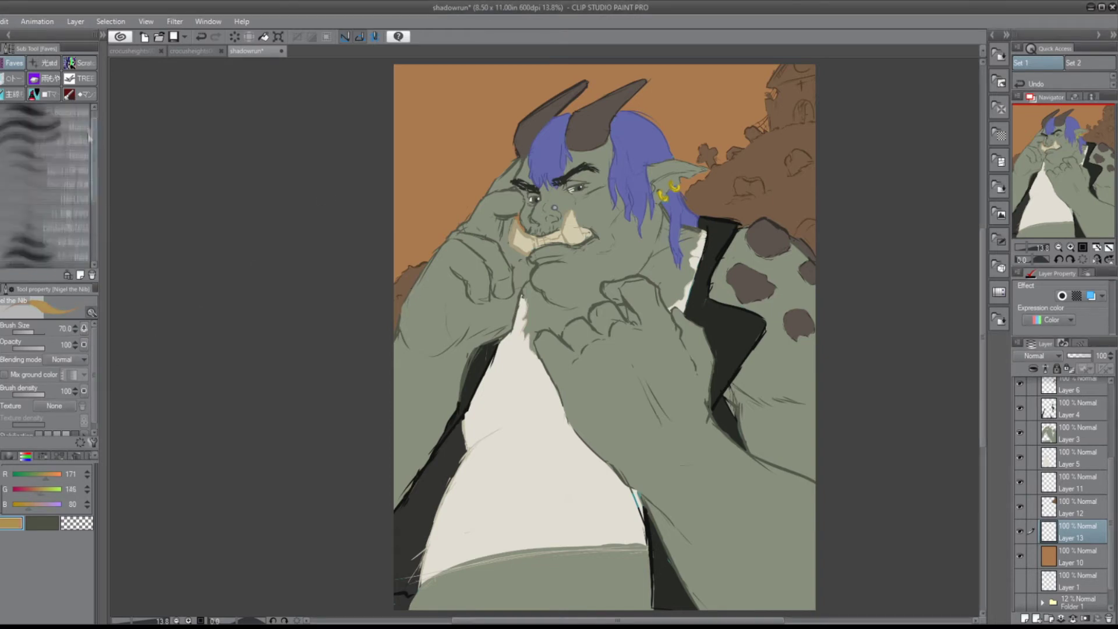
drag(384, 250, 262, 280)
- Paint soft beige cloud banks on both sides of the head on another new layer
key(ctrl+shift+n)
key(b)
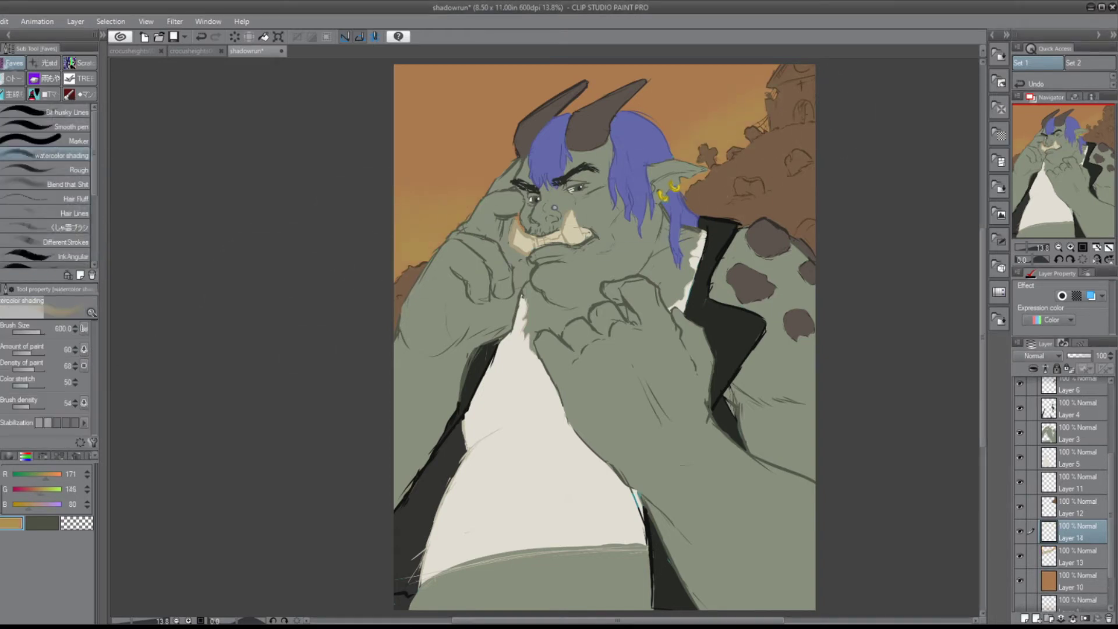
drag(402, 152, 489, 117)
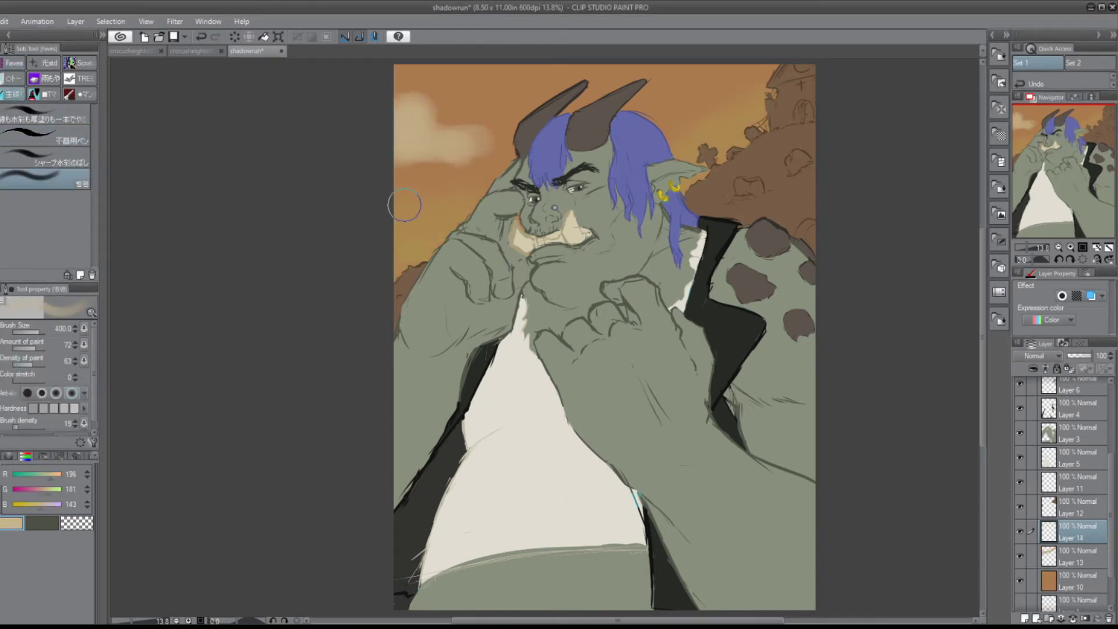
drag(399, 125, 434, 96)
mouse_move(658, 113)
mouse_down()
mouse_move(702, 96)
mouse_move(737, 104)
mouse_up()
mouse_move(641, 116)
mouse_down()
mouse_move(751, 76)
mouse_move(705, 99)
mouse_up()
mouse_move(489, 148)
mouse_down()
mouse_move(396, 165)
mouse_move(419, 163)
mouse_up()
- Add smaller yellowish strokes to the undersides of the clouds beside the tower
key(bracketleft)
key(bracketleft)
drag(708, 124, 727, 126)
key(bracketright)
mouse_move(702, 131)
mouse_down()
mouse_move(745, 123)
mouse_move(690, 127)
mouse_up()
drag(729, 130, 741, 125)
- Blend the cloud edges into the sky with sampled orange-brown and a larger brush
key(bracketright)
key(bracketright)
key(bracketright)
key(bracketright)
key(bracketright)
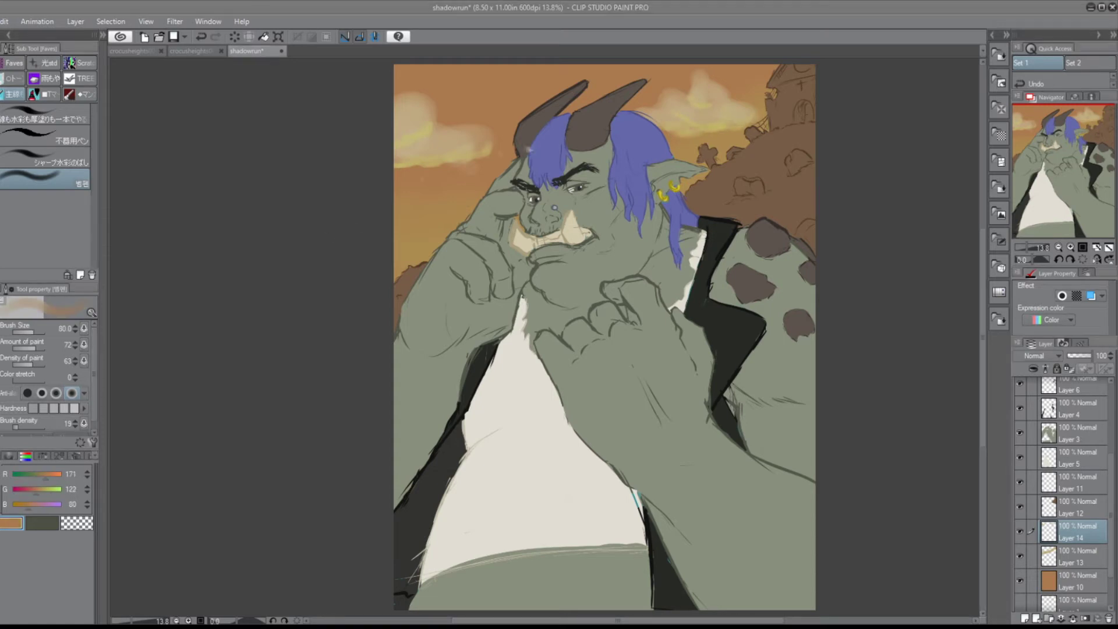
key(bracketright)
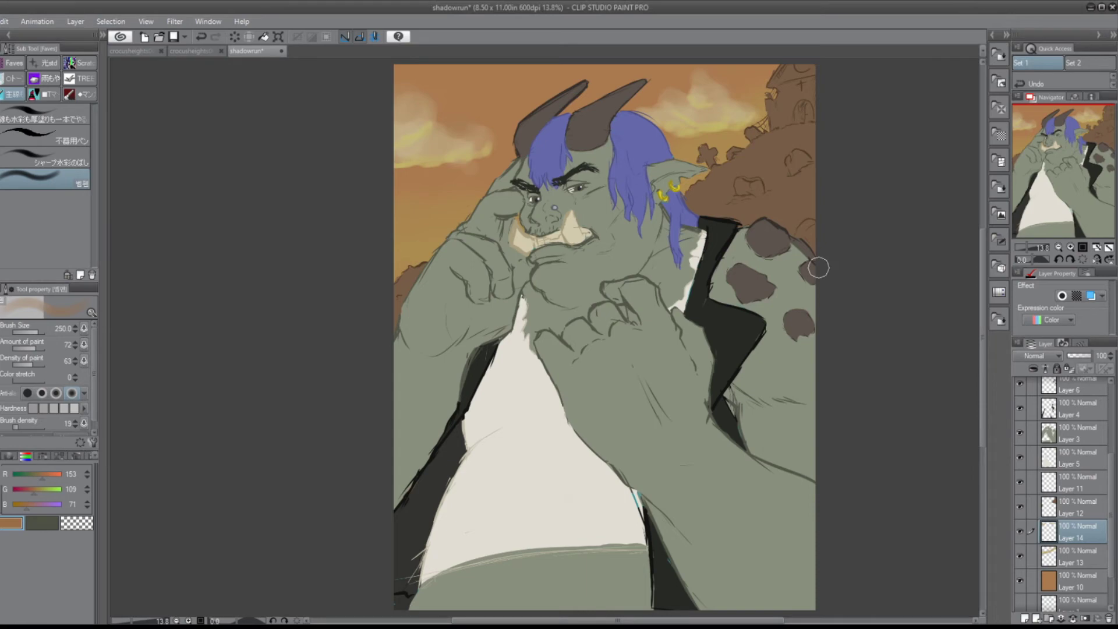
- Brighten the tops of both cloud banks with cream sampled from the shirt at brush size 300
alt+click(553, 541)
key(bracketright)
drag(415, 124, 451, 135)
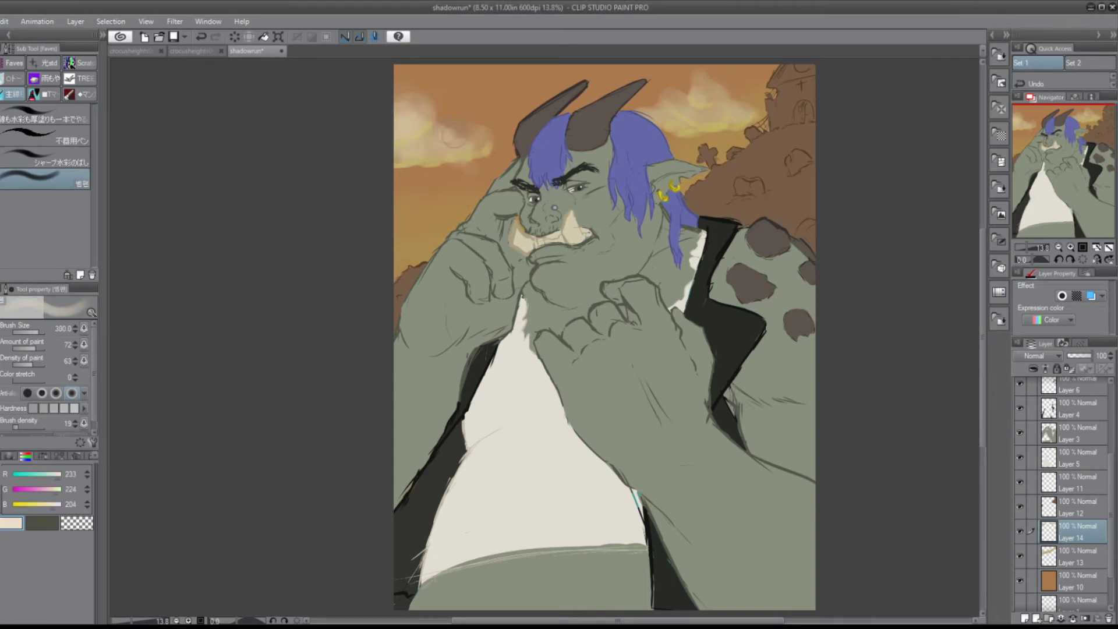
drag(690, 119, 731, 93)
drag(469, 143, 483, 137)
- Define the cloud highlights with smaller cream strokes, reducing the brush size step by step
key(bracketleft)
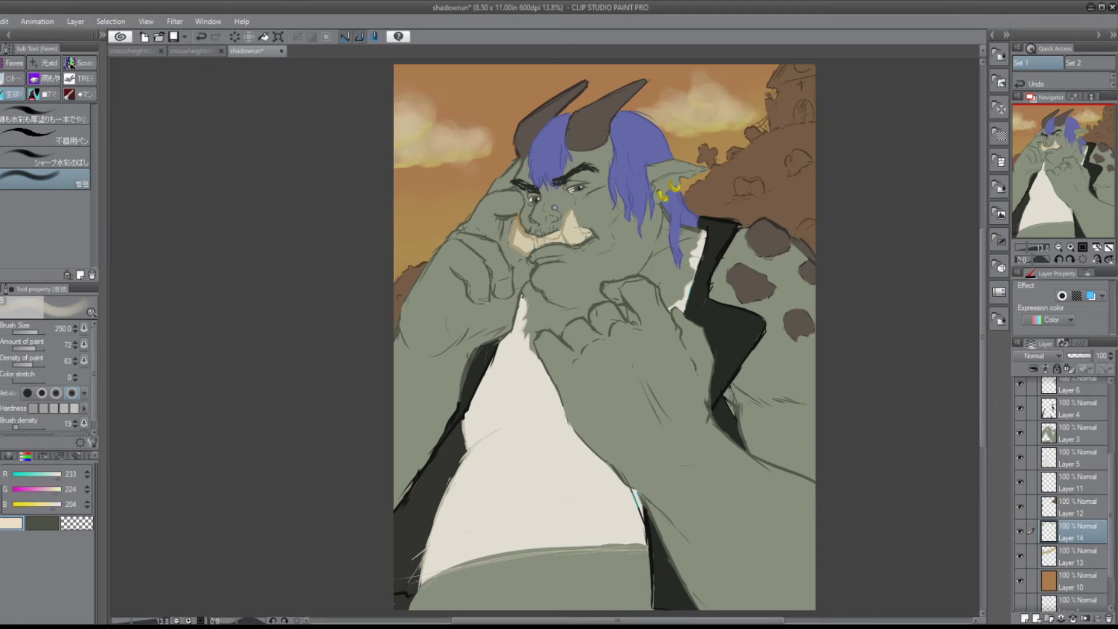
key(bracketleft)
key(bracketleft)
key(bracketleft)
key(bracketleft)
key(bracketleft)
key(bracketleft)
key(bracketleft)
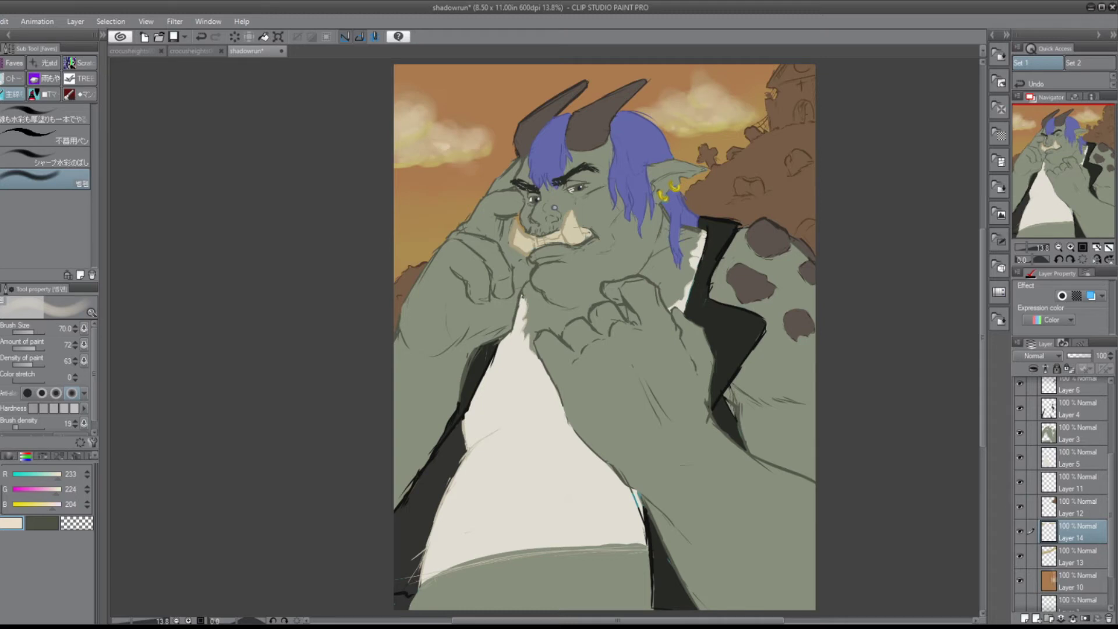
- Shade the upper sky brown on Layer 13 with the watercolor shading brush at size 1000 and soften it with the Soft eraser
click(1077, 557)
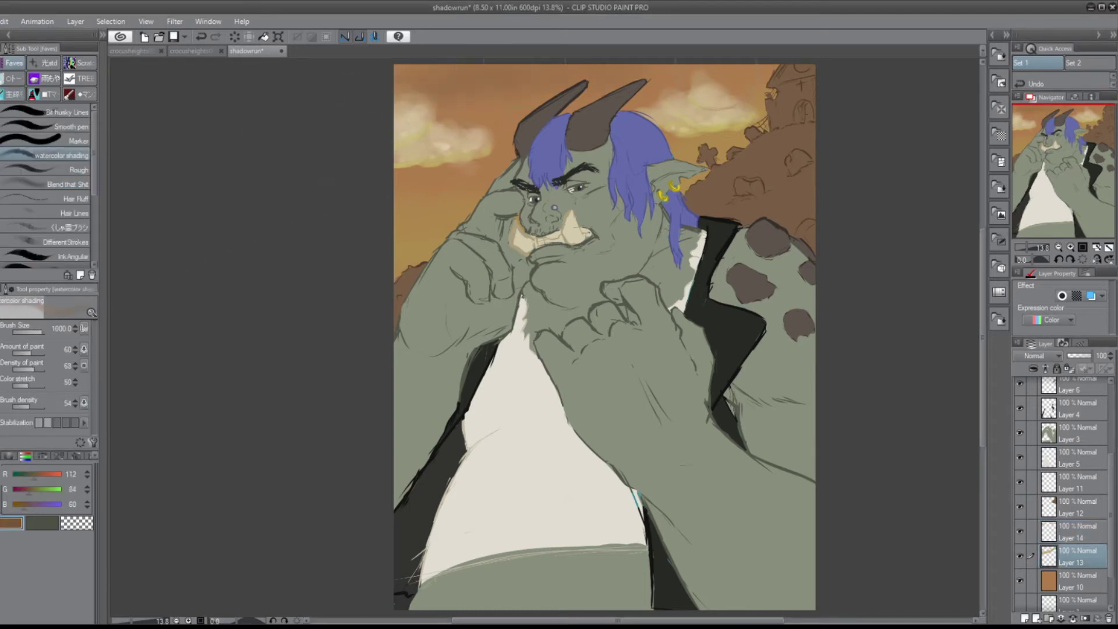
key(e)
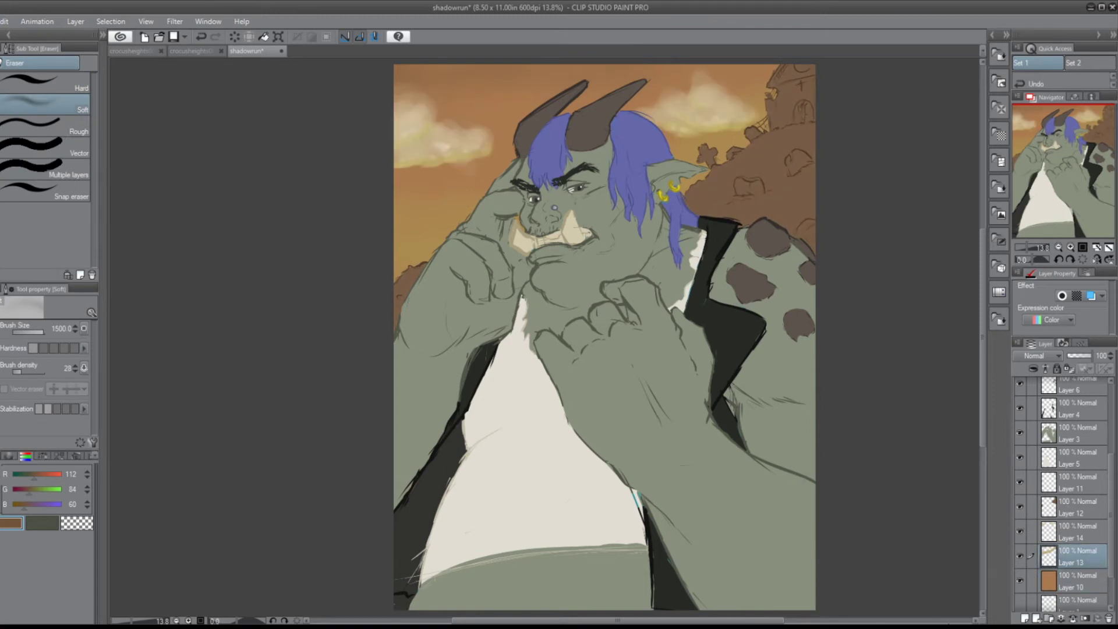
key(b)
drag(442, 182, 443, 245)
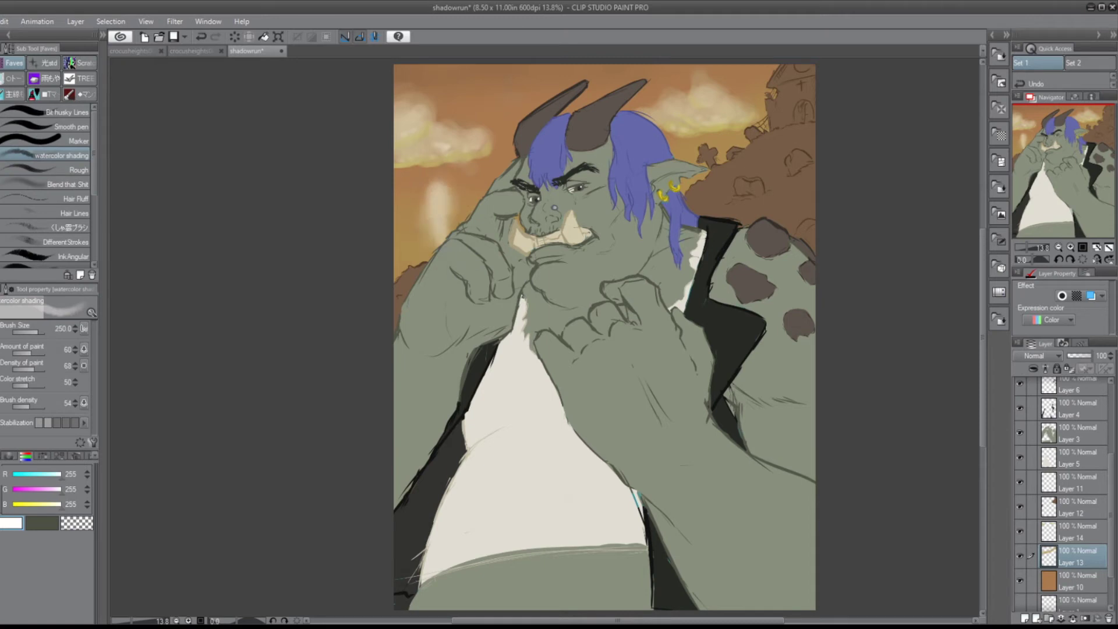
drag(519, 76, 501, 162)
key(ctrl+z)
key(ctrl+z)
key(ctrl+z)
- Paint wispy white smoke plumes over the hillside and the opposite horizon on a new layer above the background sketch
click(1025, 619)
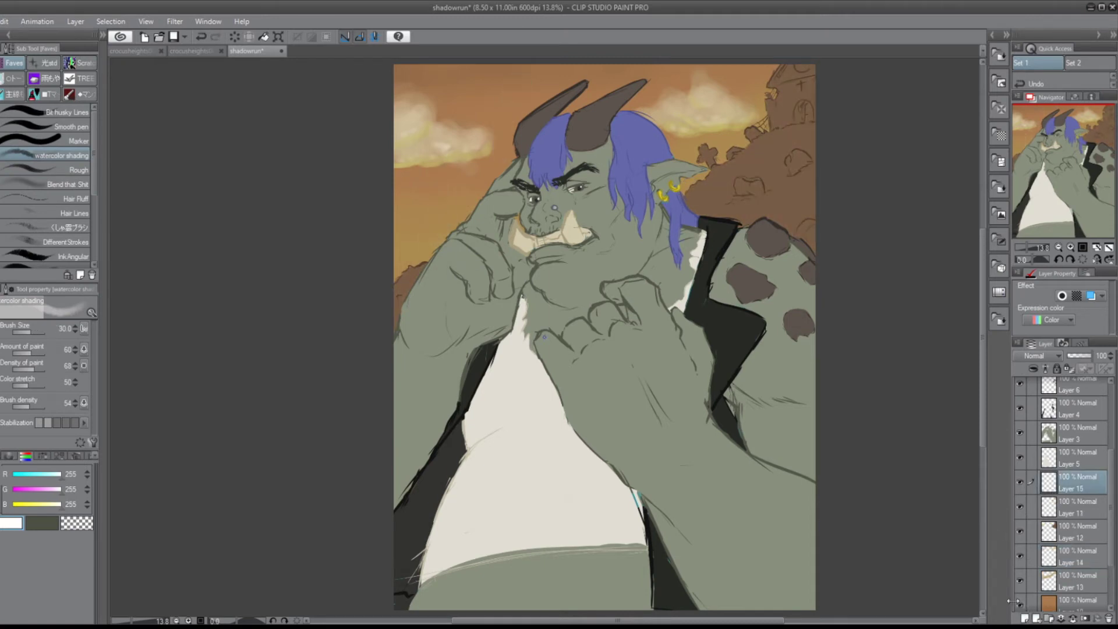
mouse_move(745, 153)
mouse_down()
mouse_move(748, 195)
mouse_move(743, 152)
mouse_up()
drag(799, 169, 796, 125)
drag(416, 261, 414, 209)
mouse_move(747, 197)
mouse_down()
mouse_move(744, 150)
mouse_move(797, 126)
mouse_up()
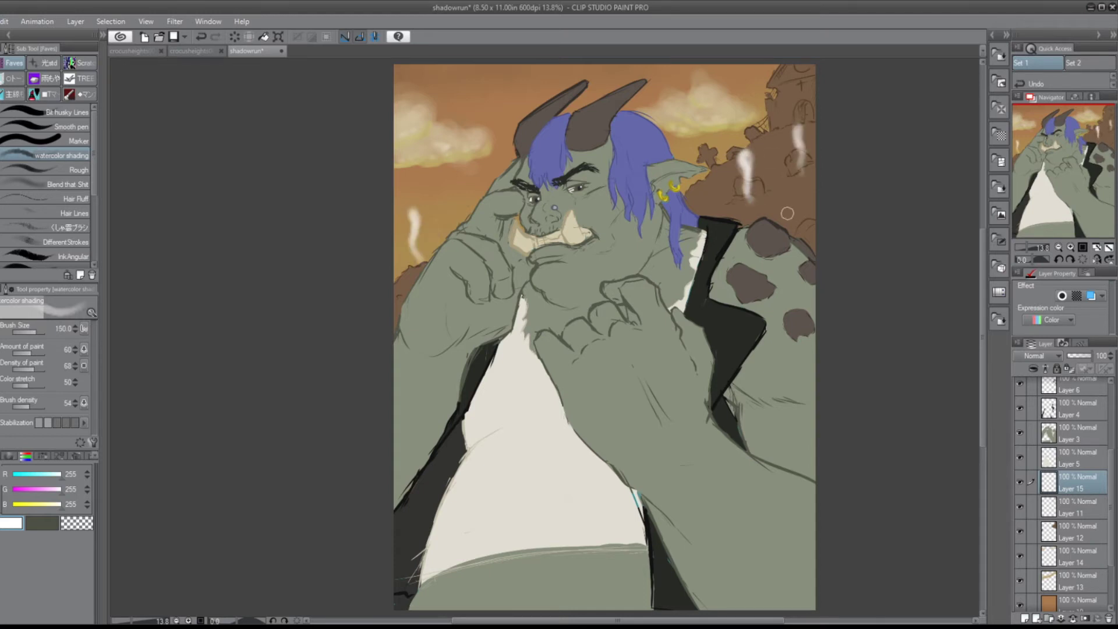
- Undo the white smoke plumes over the hillside and the opposite horizon
key(ctrl+z)
key(ctrl+z)
key(ctrl+z)
key(ctrl+z)
key(ctrl+z)
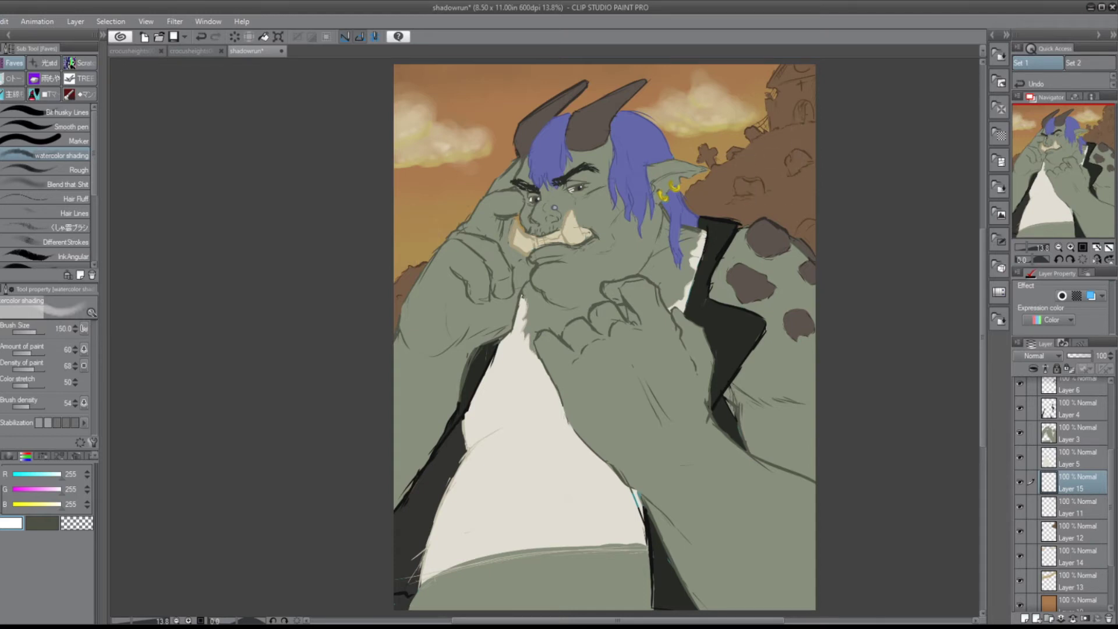
- Recolour the leftover cyan line beside the shirt on Layer 2, touch up the tusk lines with sampled colours, and save
ctrl+shift+click(547, 373)
alt+click(748, 601)
key(ctrl+s)
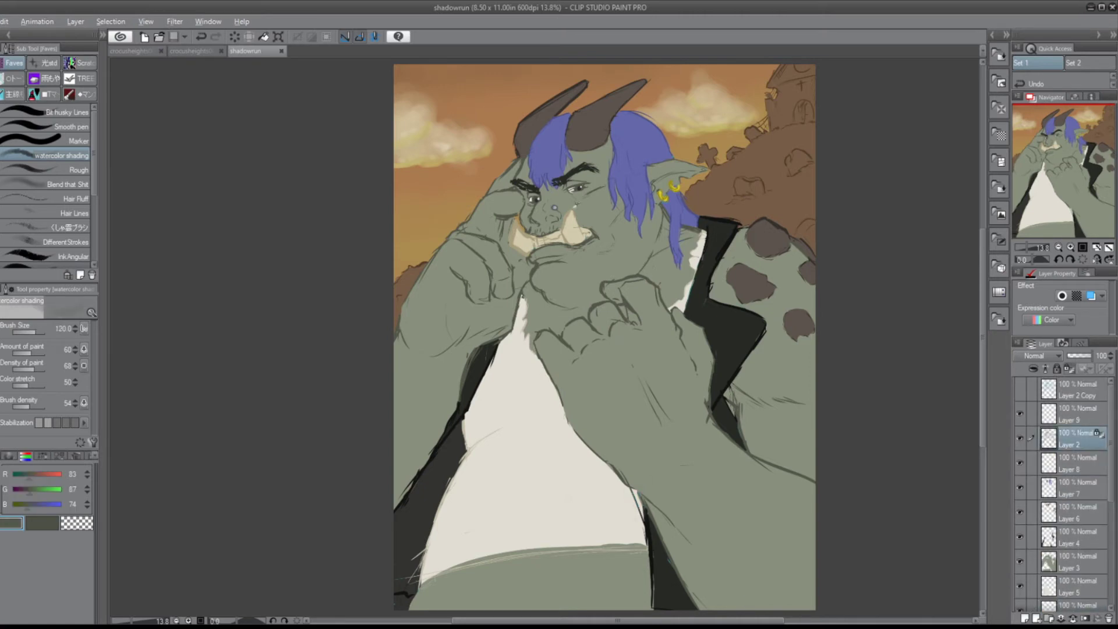
alt+click(592, 226)
click(592, 226)
alt+click(588, 230)
key(ctrl+s)
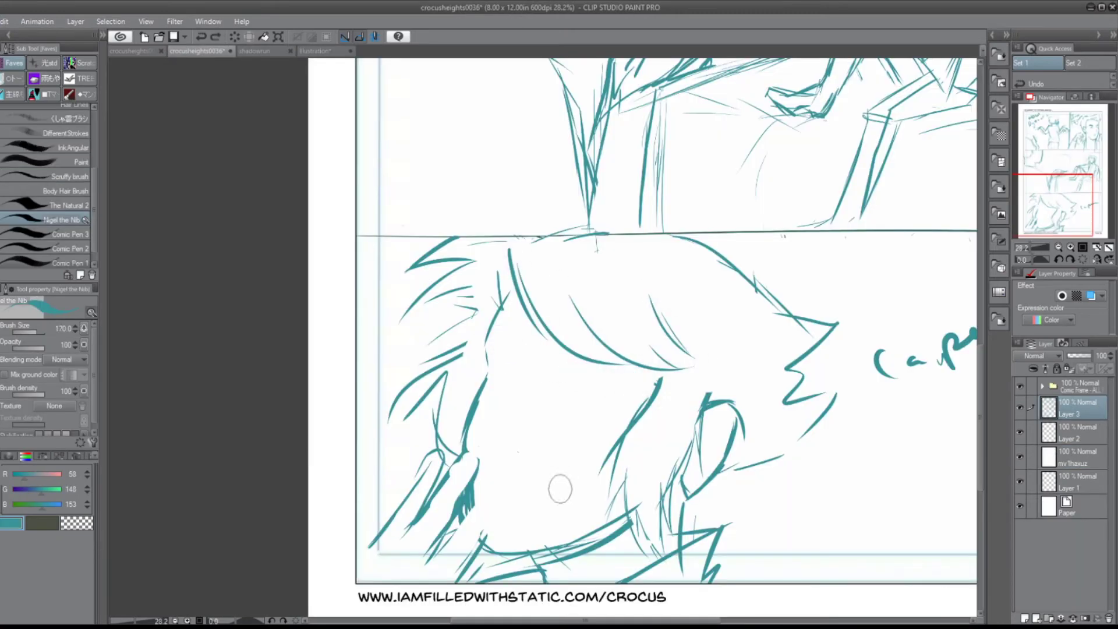
drag(487, 344, 516, 365)
drag(556, 371, 629, 386)
mouse_move(518, 370)
mouse_down()
mouse_move(484, 449)
mouse_move(561, 469)
mouse_up()
drag(561, 470, 513, 500)
drag(482, 438, 515, 452)
mouse_move(560, 396)
mouse_down()
mouse_move(600, 408)
mouse_move(590, 413)
mouse_up()
drag(491, 372, 507, 390)
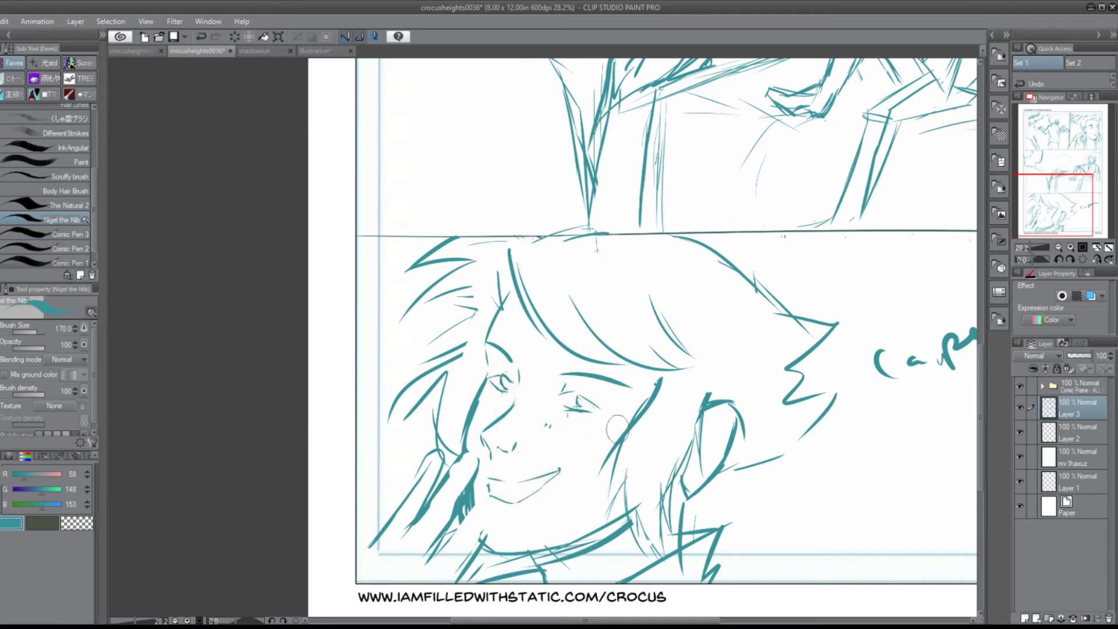
key(ctrl+z)
key(ctrl+z)
key(ctrl+z)
key(ctrl+z)
key(ctrl+z)
key(ctrl+z)
- Sketch thick eyebrows, the cheek contour and a smirking mouth on the bottom comic panel's face with Nigel the Nib at size 100
drag(809, 407, 777, 535)
drag(500, 360, 534, 369)
mouse_move(491, 324)
mouse_down()
mouse_move(495, 376)
mouse_move(548, 477)
mouse_up()
key(ctrl+z)
key(ctrl+z)
key(bracketleft)
drag(493, 367, 548, 474)
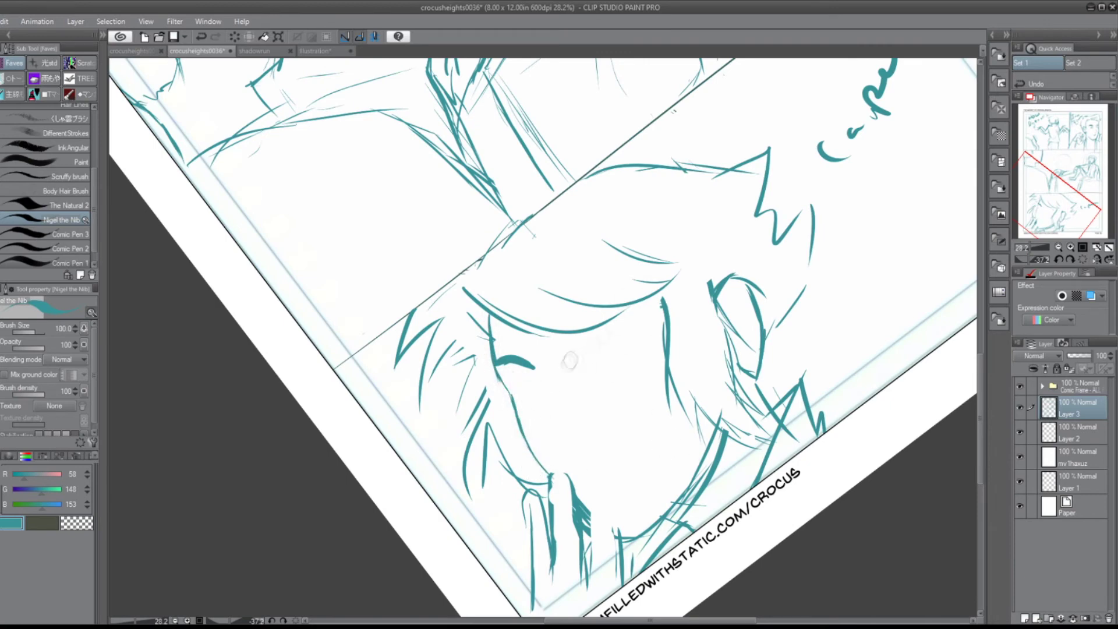
drag(579, 357, 634, 320)
mouse_move(553, 395)
mouse_down()
mouse_move(555, 449)
mouse_move(587, 436)
mouse_up()
mouse_move(582, 477)
mouse_down()
mouse_move(626, 454)
mouse_move(582, 478)
mouse_up()
mouse_move(532, 374)
mouse_down()
mouse_move(552, 397)
mouse_move(544, 376)
mouse_up()
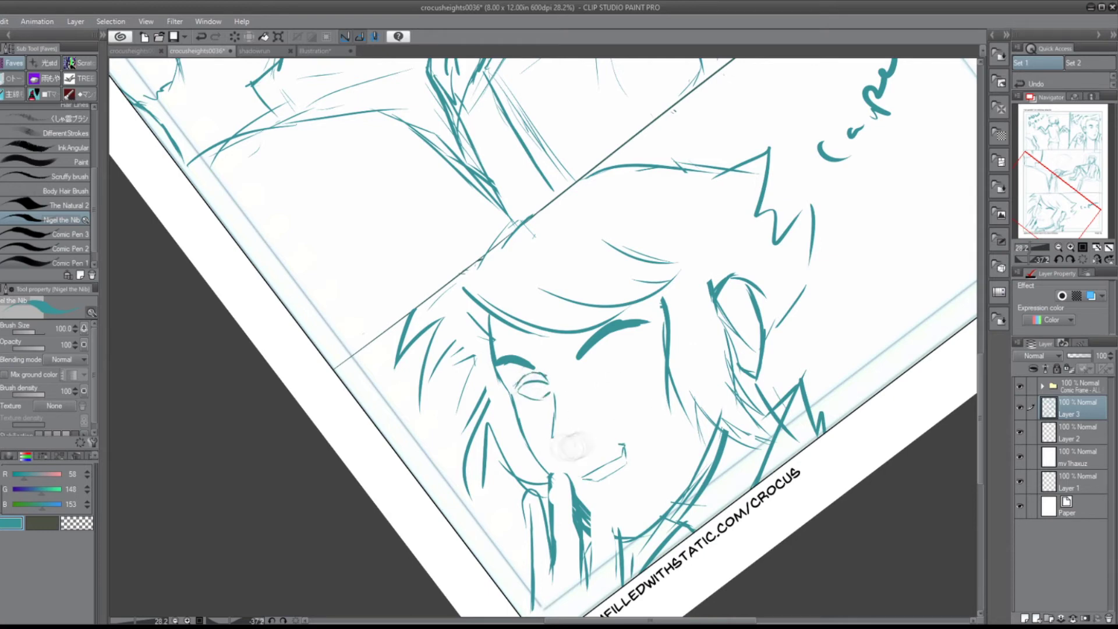
key(ctrl+z)
key(ctrl+z)
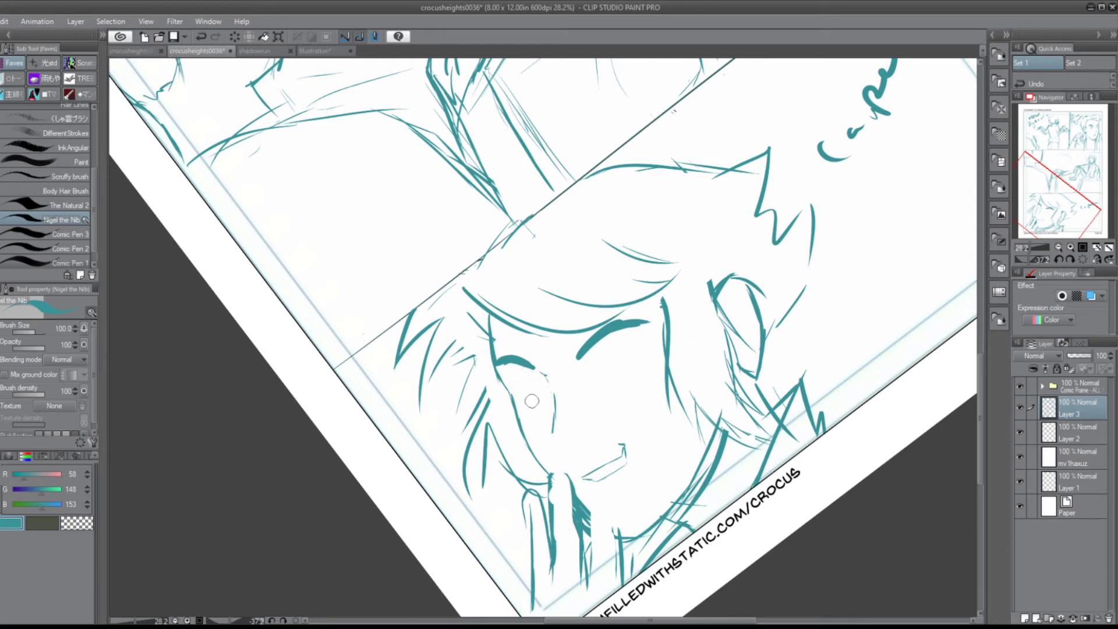
- Redraw the nose bridge, tip and nostril on the bottom panel's face with thin strokes
mouse_move(542, 376)
mouse_down()
mouse_move(552, 441)
mouse_move(576, 434)
mouse_up()
key(ctrl+z)
key(ctrl+z)
key(bracketright)
key(bracketright)
key(bracketright)
key(bracketright)
key(bracketleft)
key(bracketleft)
key(bracketleft)
key(bracketleft)
mouse_move(545, 377)
mouse_down()
mouse_move(549, 422)
mouse_move(560, 450)
mouse_up()
drag(567, 436, 576, 435)
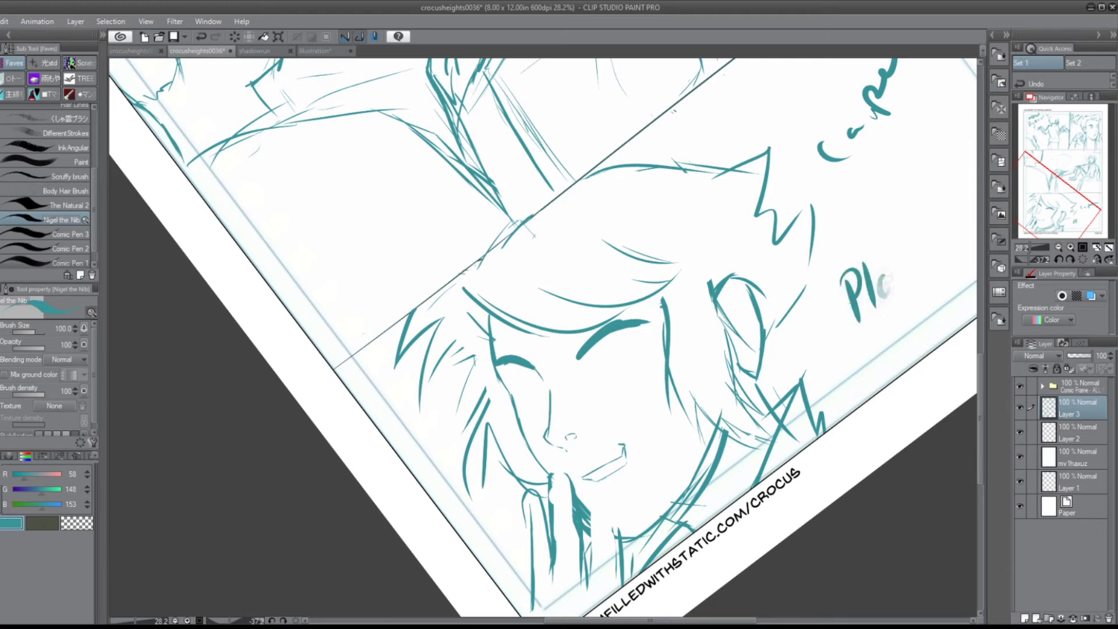
- Sketch both eyes beneath the brows of the bottom panel's face and reset the canvas rotation
mouse_move(581, 373)
mouse_down()
mouse_move(633, 361)
mouse_move(630, 373)
mouse_up()
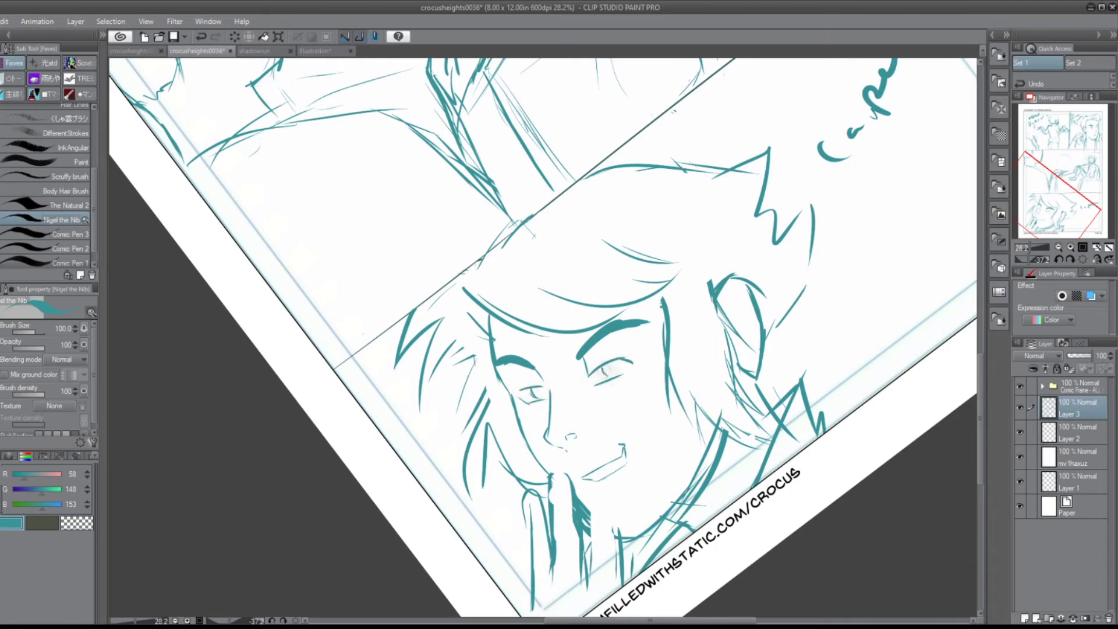
key(bracketleft)
key(bracketleft)
key(ctrl+at)
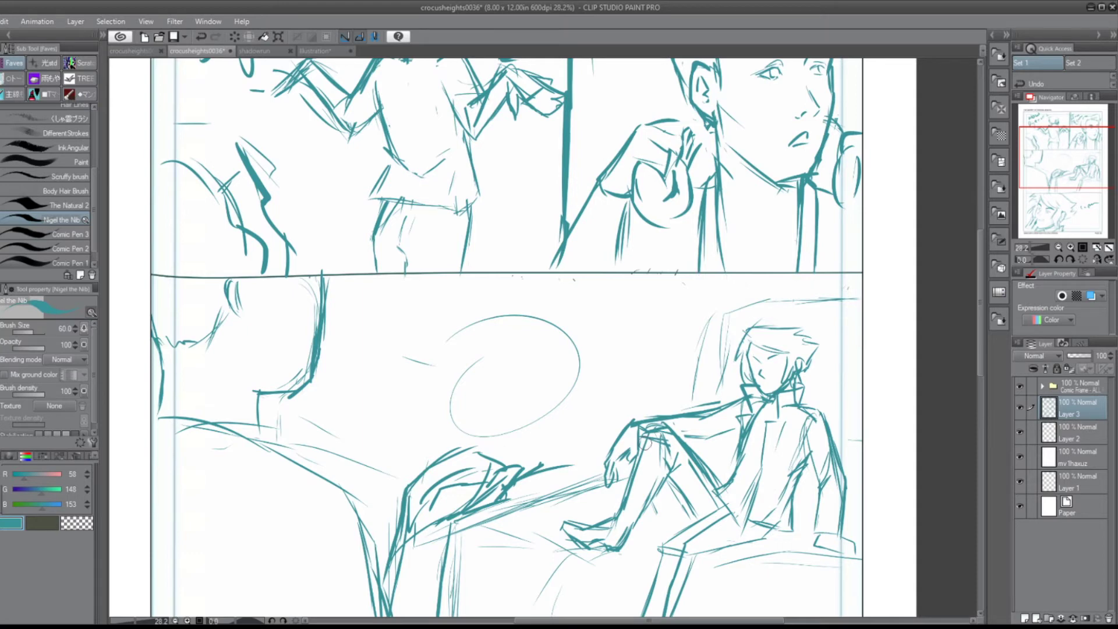
- Outline the seat back behind the seated figure in the middle panel with a larger brush
key(ctrl+z)
key(bracketright)
key(bracketright)
key(bracketright)
key(bracketright)
mouse_move(862, 299)
mouse_down()
mouse_move(816, 299)
mouse_move(721, 396)
mouse_up()
- Redraw the foreground figure's shoulder and arm contour in the middle panel with bold strokes at size 250, and save the page
key(bracketright)
key(bracketright)
key(bracketright)
key(bracketright)
drag(463, 514, 649, 417)
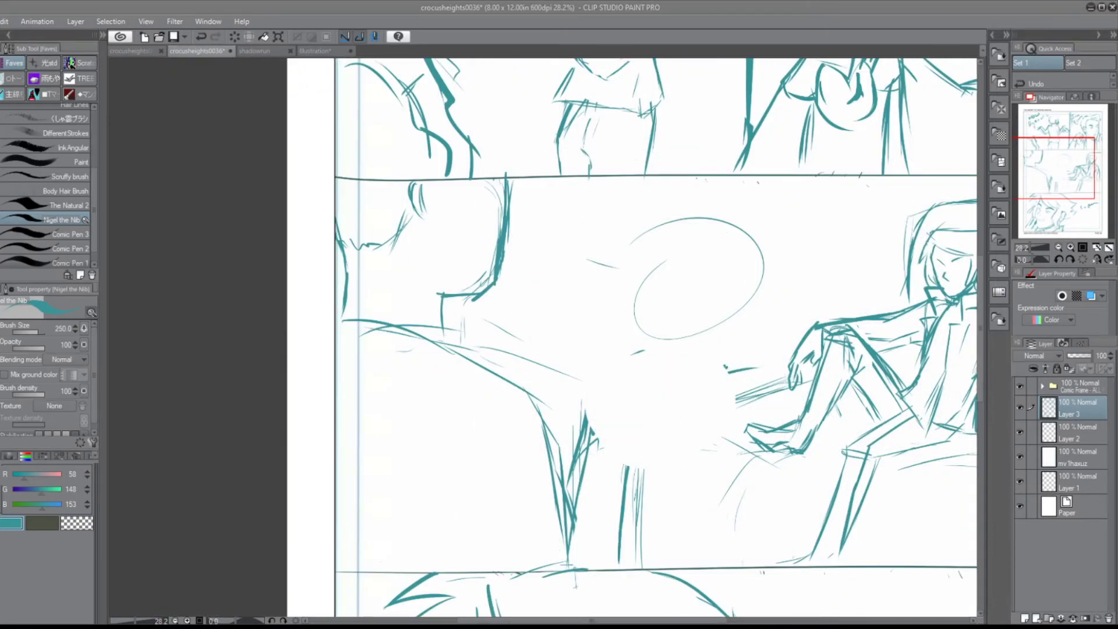
key(ctrl+z)
key(ctrl+z)
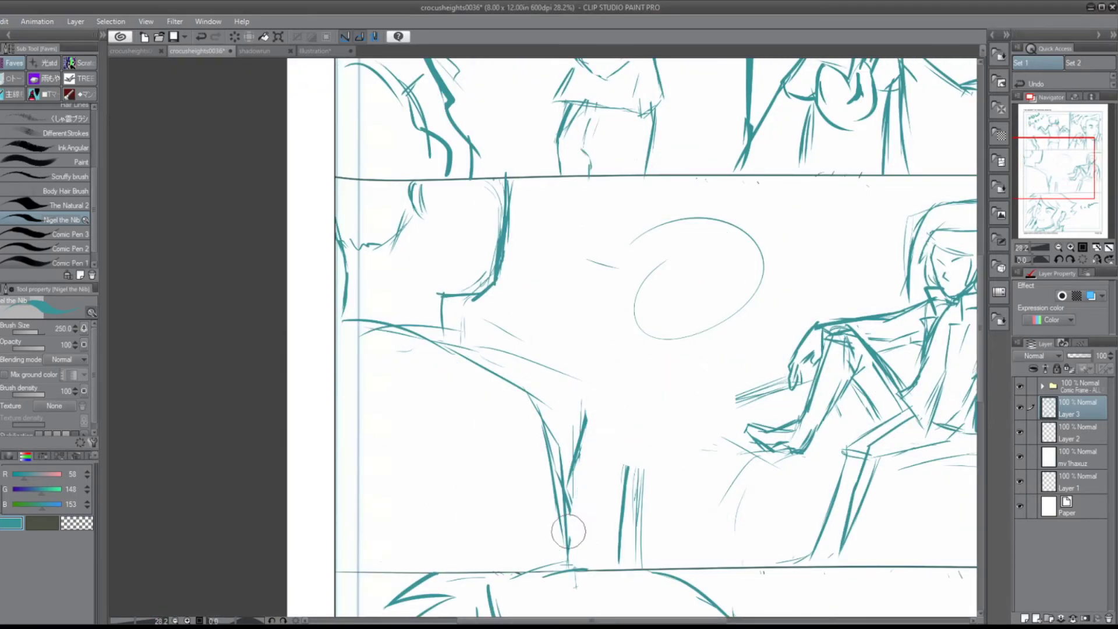
mouse_move(574, 466)
mouse_down()
mouse_move(635, 408)
mouse_move(632, 559)
mouse_up()
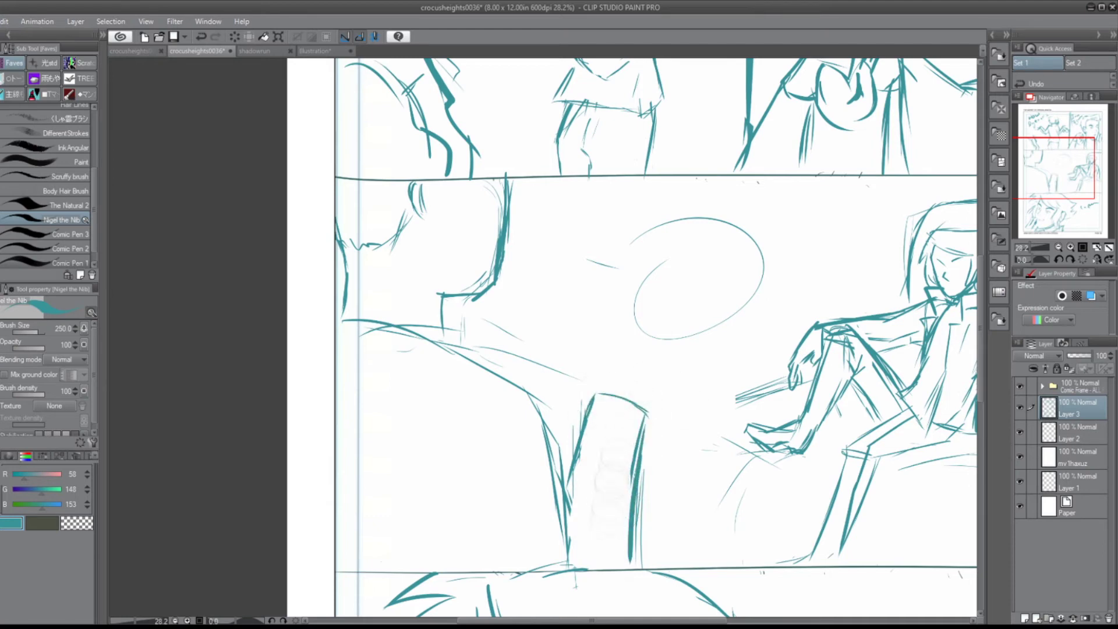
key(ctrl+z)
mouse_move(338, 318)
mouse_down()
mouse_move(524, 385)
mouse_move(592, 551)
mouse_up()
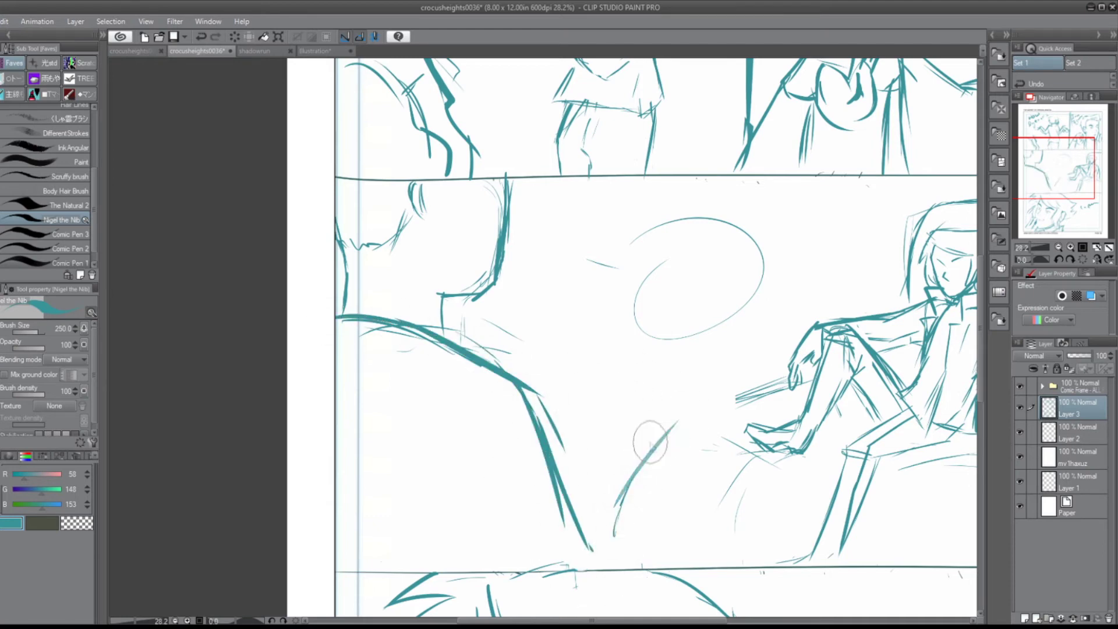
drag(528, 390, 626, 576)
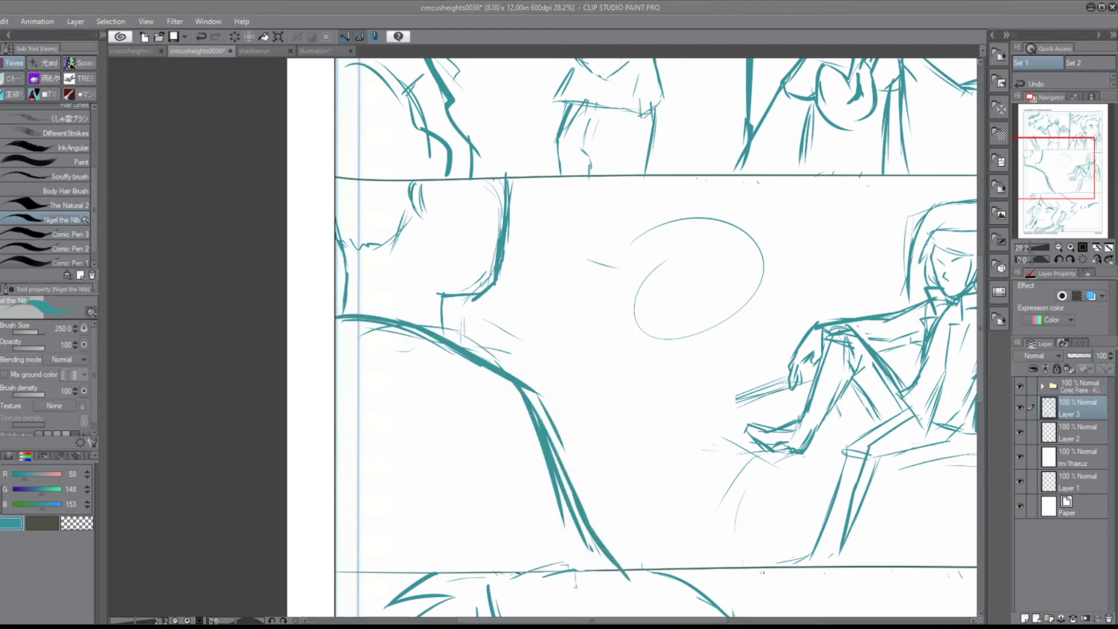
key(ctrl+s)
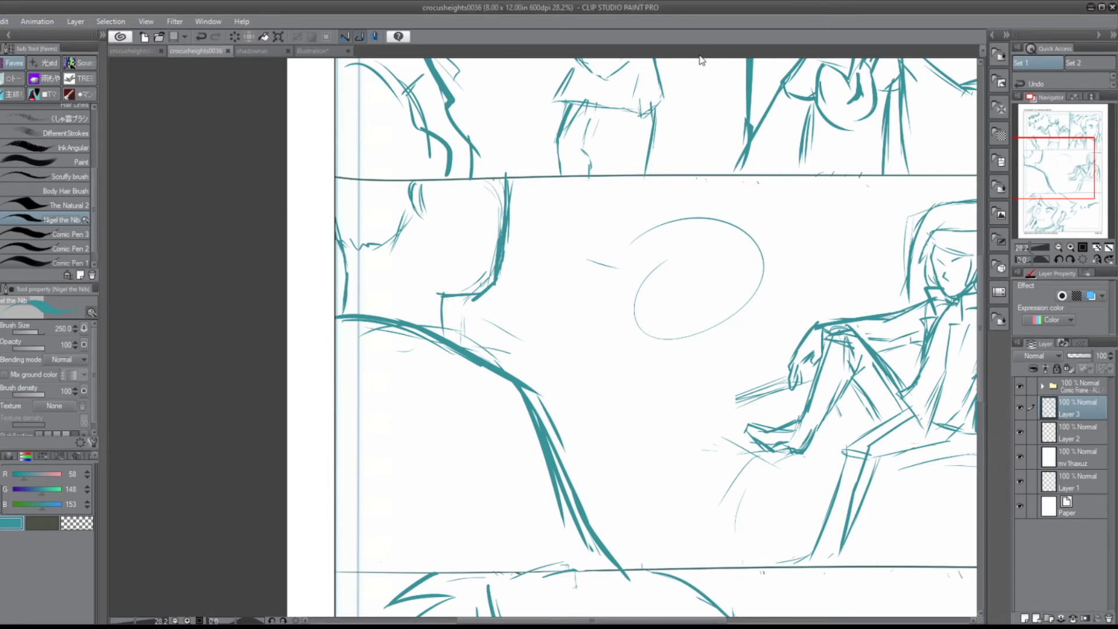
- Redraw the forehead and face contour of the foreground head in the first panel
scroll(701, 60, up, 5)
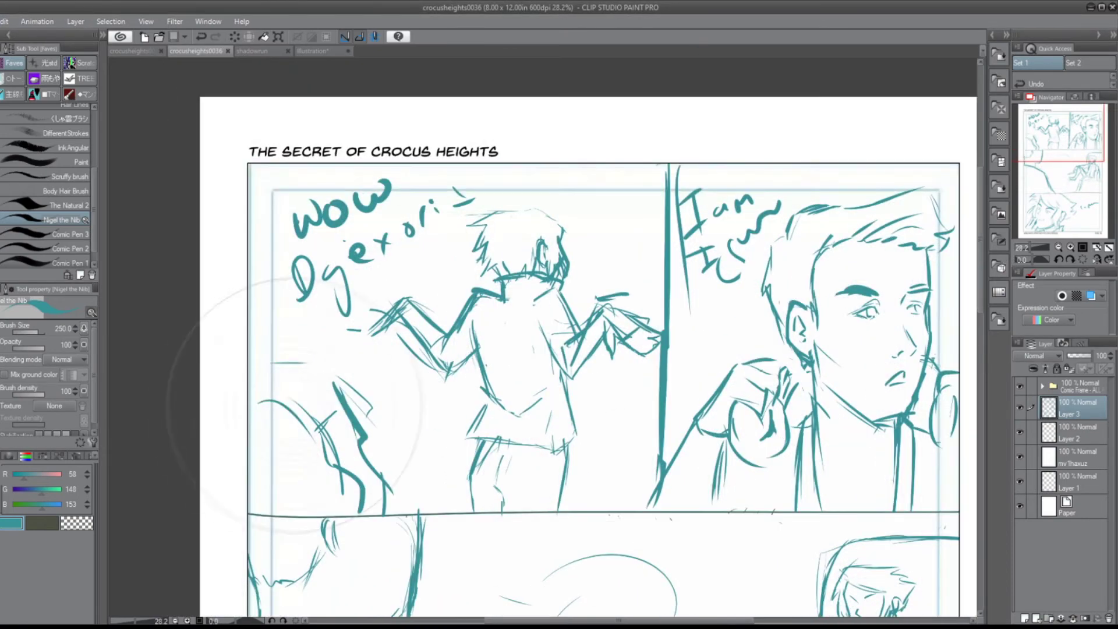
mouse_move(317, 353)
mouse_down()
mouse_move(249, 361)
mouse_move(373, 420)
mouse_move(402, 501)
mouse_up()
drag(342, 403, 369, 402)
drag(294, 416, 260, 442)
key(ctrl+z)
key(ctrl+z)
- Add thick eyebrows and nose lines to the first panel's foreground face at brush size 200
key([)
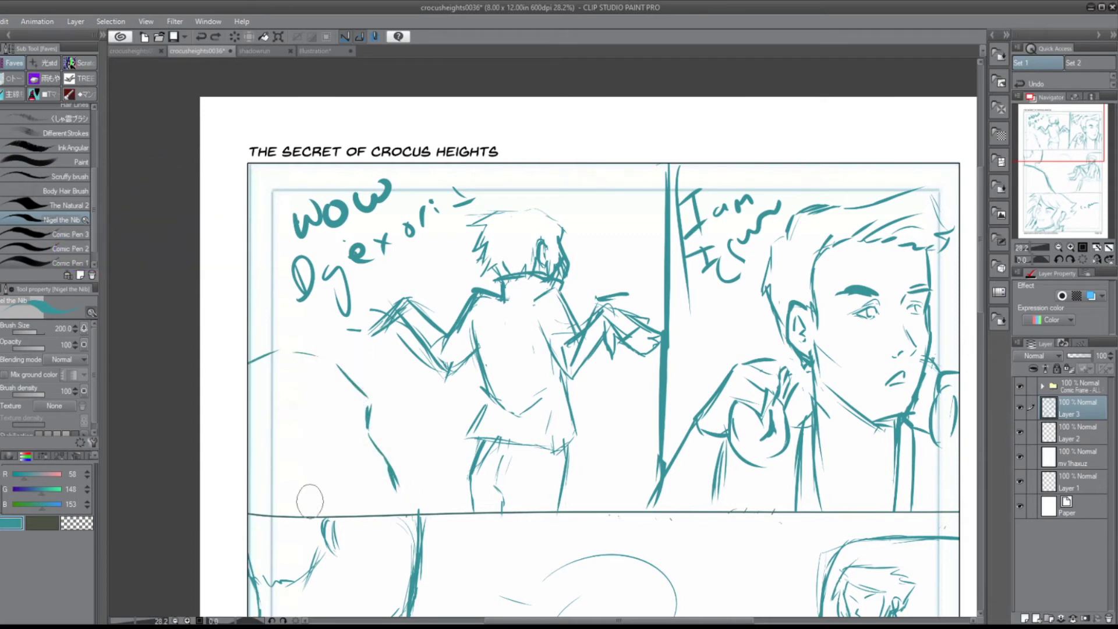
drag(367, 403, 269, 437)
drag(340, 413, 371, 400)
mouse_move(347, 440)
mouse_down()
mouse_move(381, 466)
mouse_move(384, 492)
mouse_up()
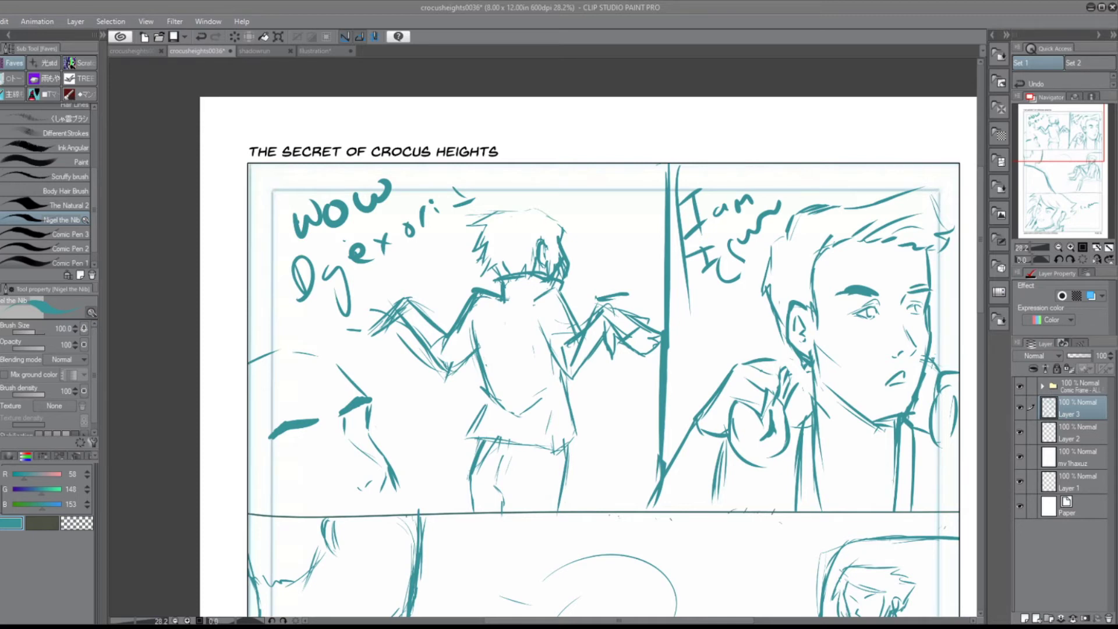
- Switch to the shadowrun portrait document
key(ctrl+Tab)
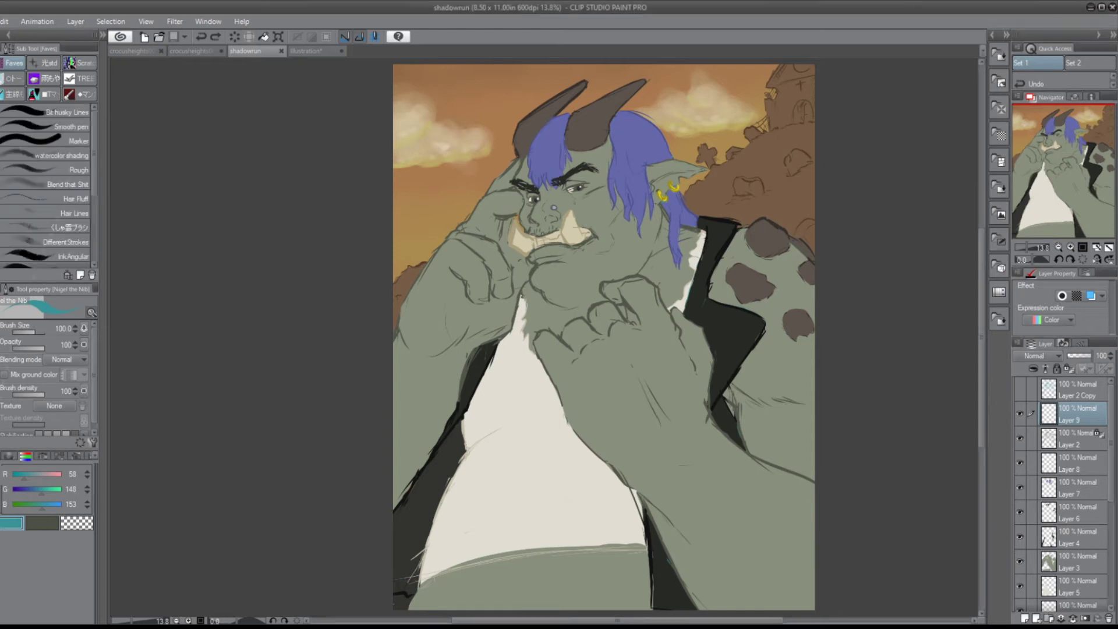
drag(447, 117, 408, 192)
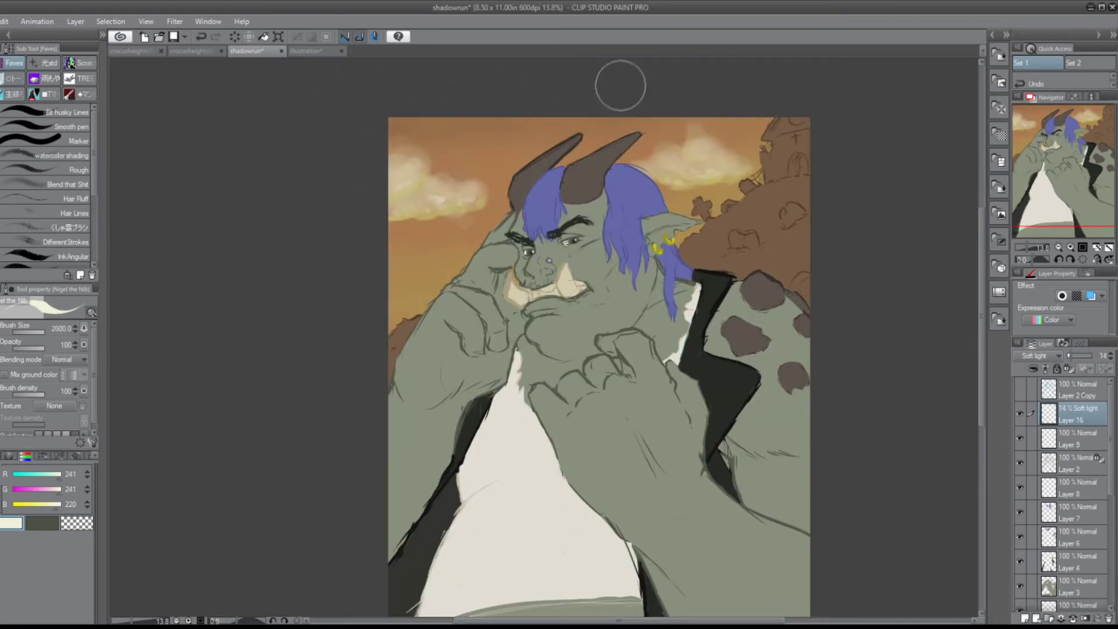
click(15, 78)
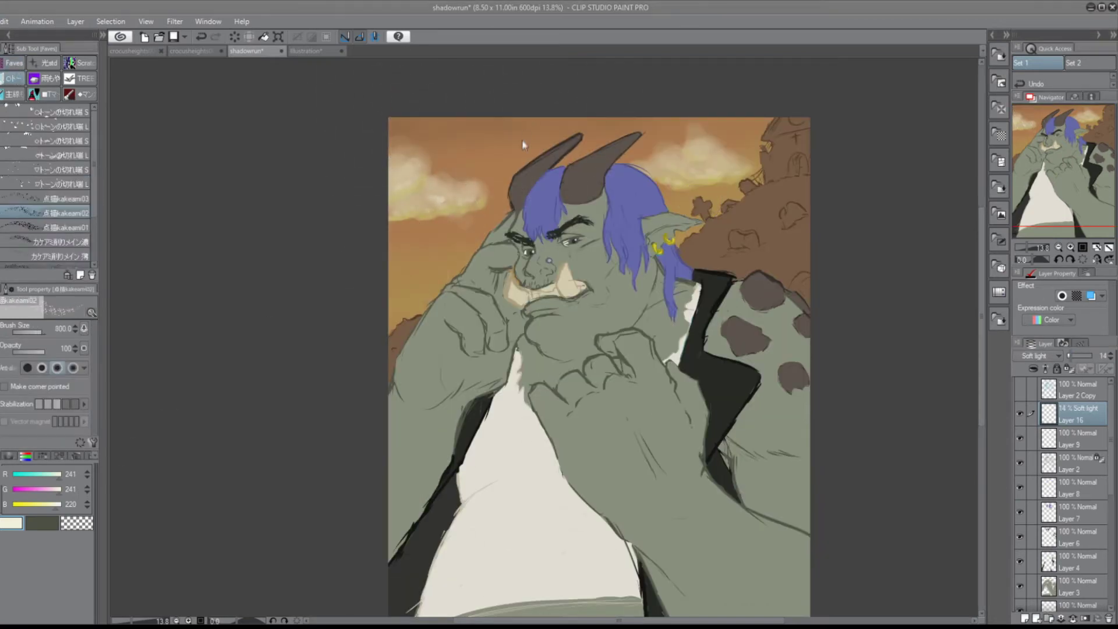
click(14, 63)
- Lower the opacity of the sketch lines on Layer 2 to 50% and make Layer 16 the active layer
click(1078, 463)
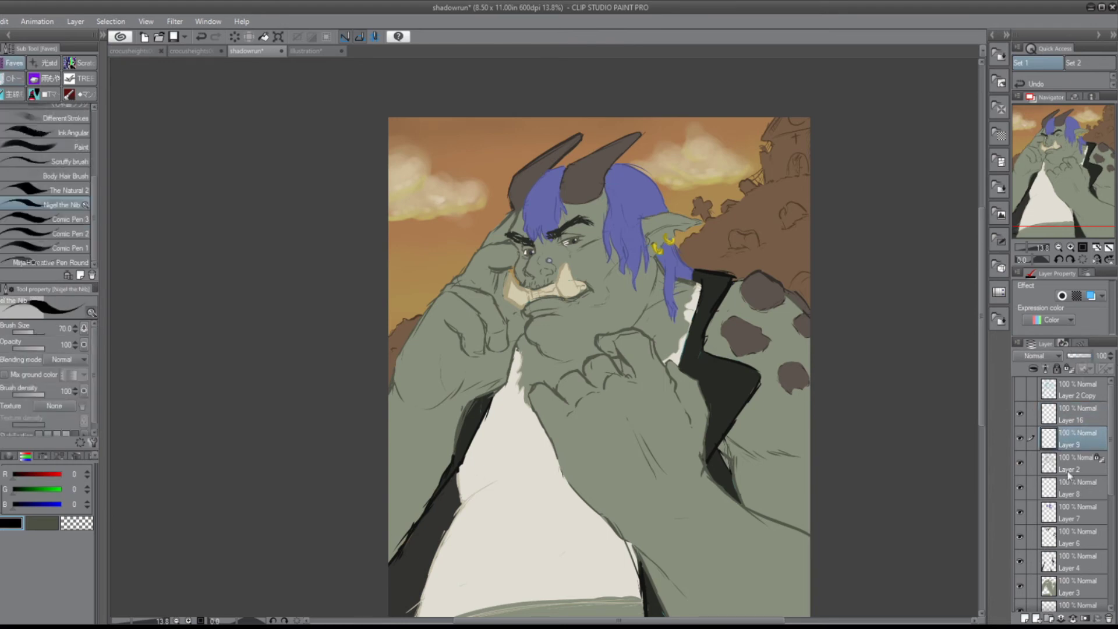
drag(1091, 355, 1079, 356)
click(1077, 414)
- Ink the orc's face profile, near tusk and mouth in black with Nigel the Nib at size 70, and the nose at size 50
mouse_move(518, 213)
mouse_down()
mouse_move(518, 274)
mouse_move(553, 284)
mouse_move(564, 263)
mouse_move(592, 289)
mouse_up()
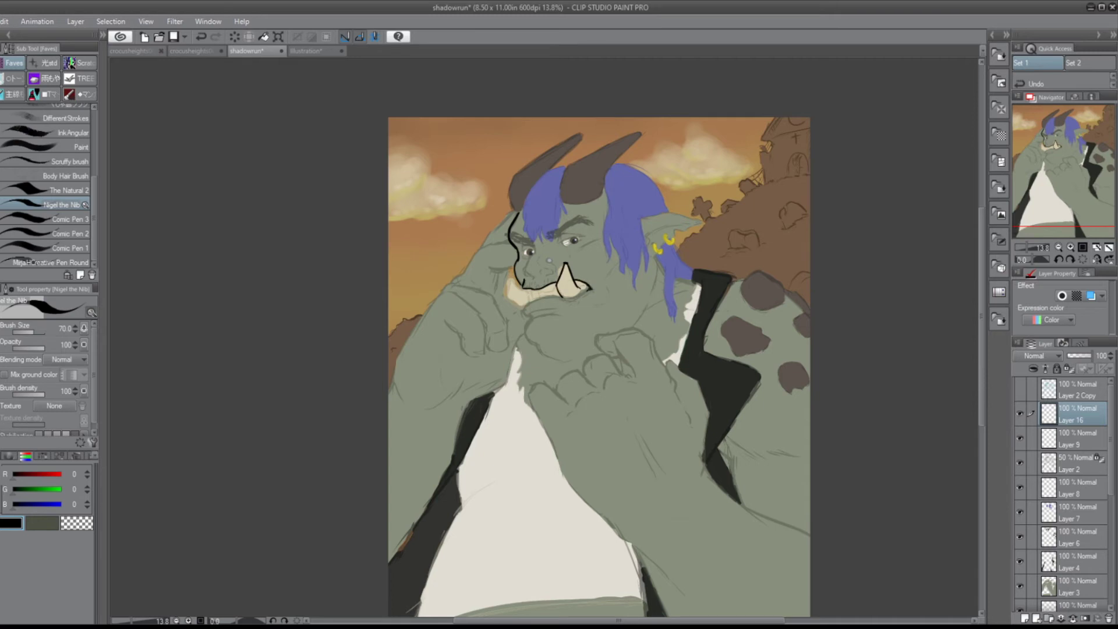
key(ctrl+z)
drag(524, 304, 579, 297)
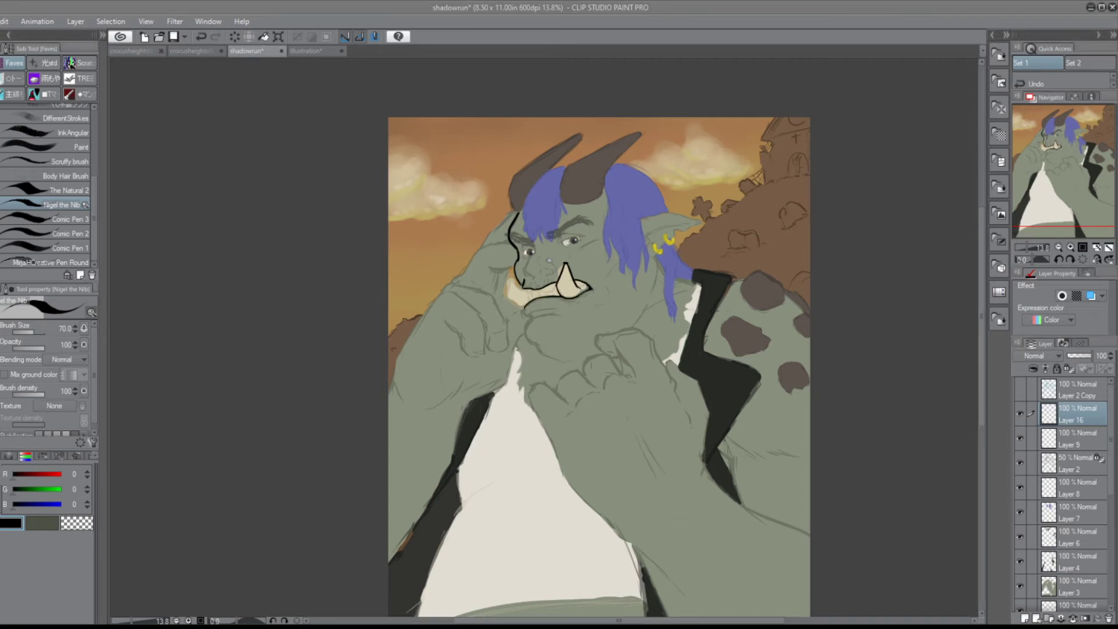
drag(533, 244, 535, 276)
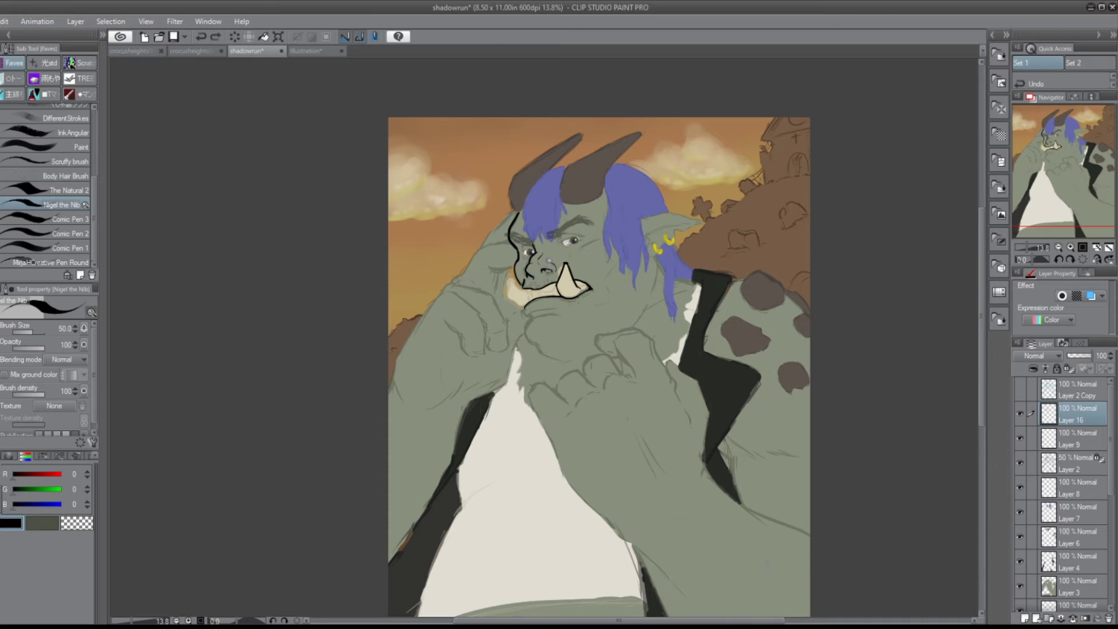
- Ink the far tusk, lower lip and chin in black, using brush size 70 for the chin
mouse_move(521, 279)
mouse_down()
mouse_move(510, 292)
mouse_move(527, 305)
mouse_up()
key(ctrl+z)
mouse_move(525, 304)
mouse_down()
mouse_move(525, 345)
mouse_move(569, 363)
mouse_up()
key(ctrl+z)
key(bracketright)
key(bracketright)
drag(528, 315, 553, 322)
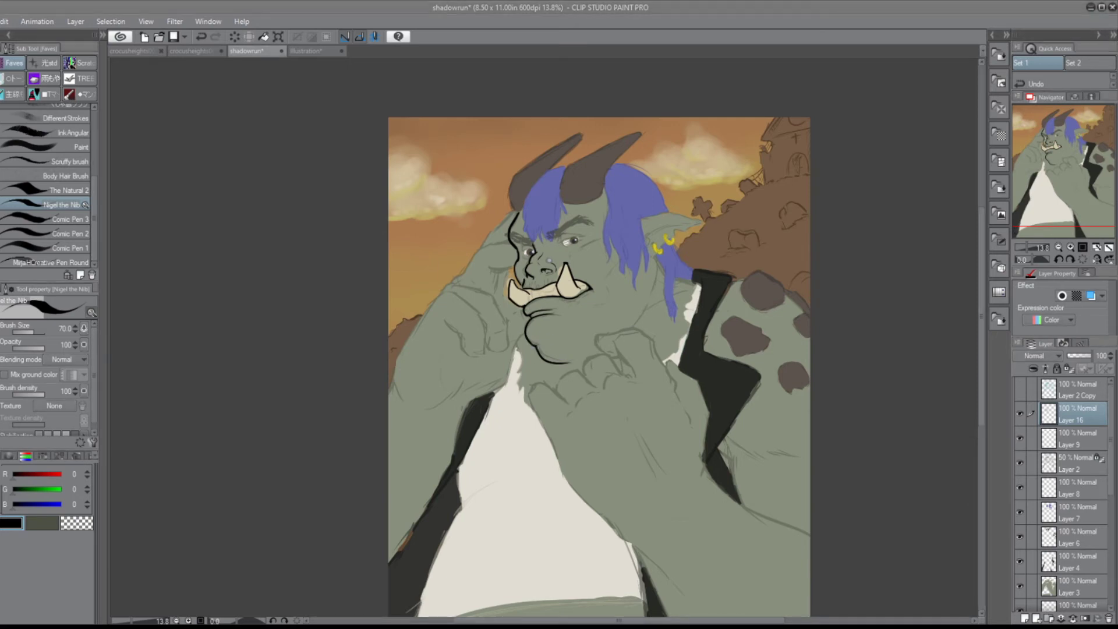
- Ink the fingers, knuckles and thumb side of the hand below the chin, raising the brush size to 80
mouse_move(596, 337)
mouse_down()
mouse_move(633, 377)
mouse_move(580, 407)
mouse_up()
drag(576, 410, 564, 420)
mouse_move(635, 381)
mouse_down()
mouse_move(642, 412)
mouse_move(618, 405)
mouse_up()
drag(640, 413, 657, 443)
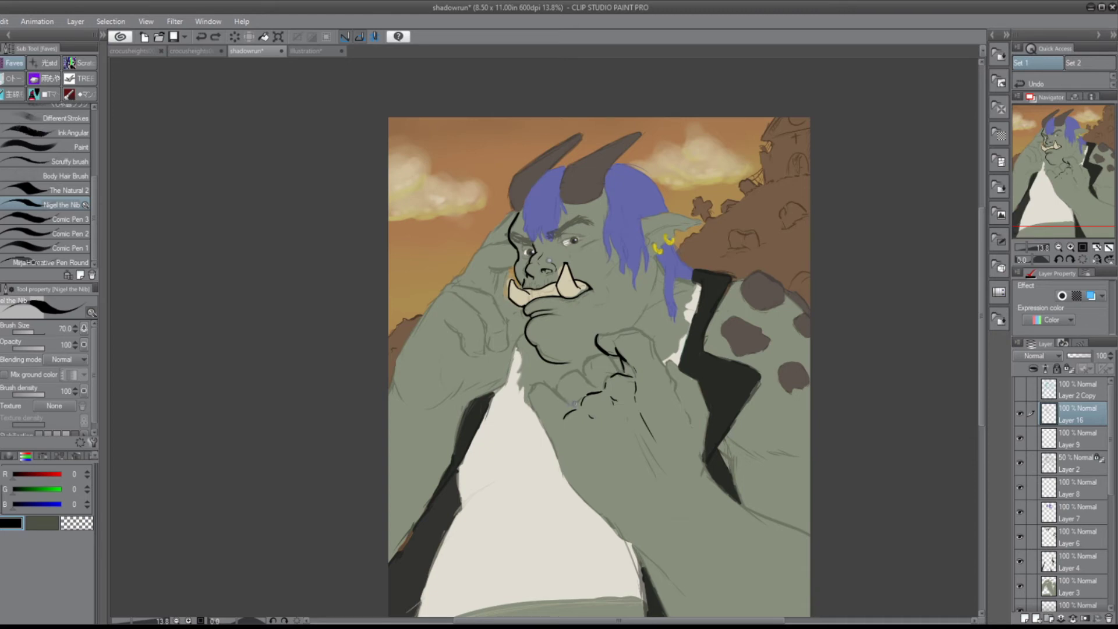
key(bracketright)
drag(527, 393, 593, 373)
mouse_move(582, 372)
mouse_down()
mouse_move(621, 355)
mouse_move(586, 366)
mouse_up()
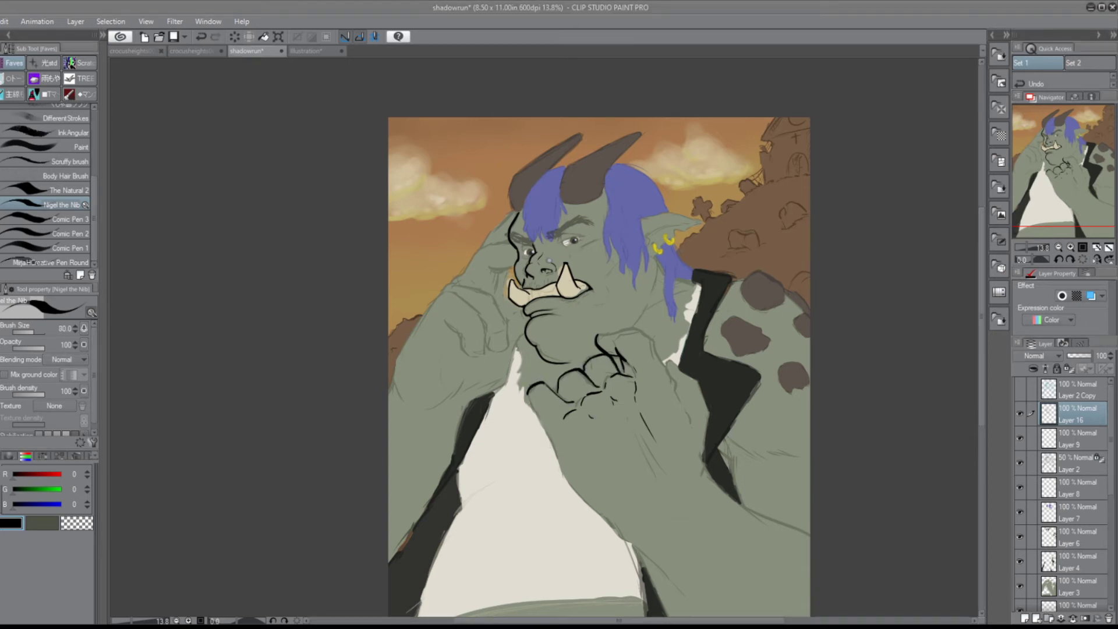
drag(642, 331, 673, 387)
drag(649, 382, 691, 424)
drag(598, 336, 647, 333)
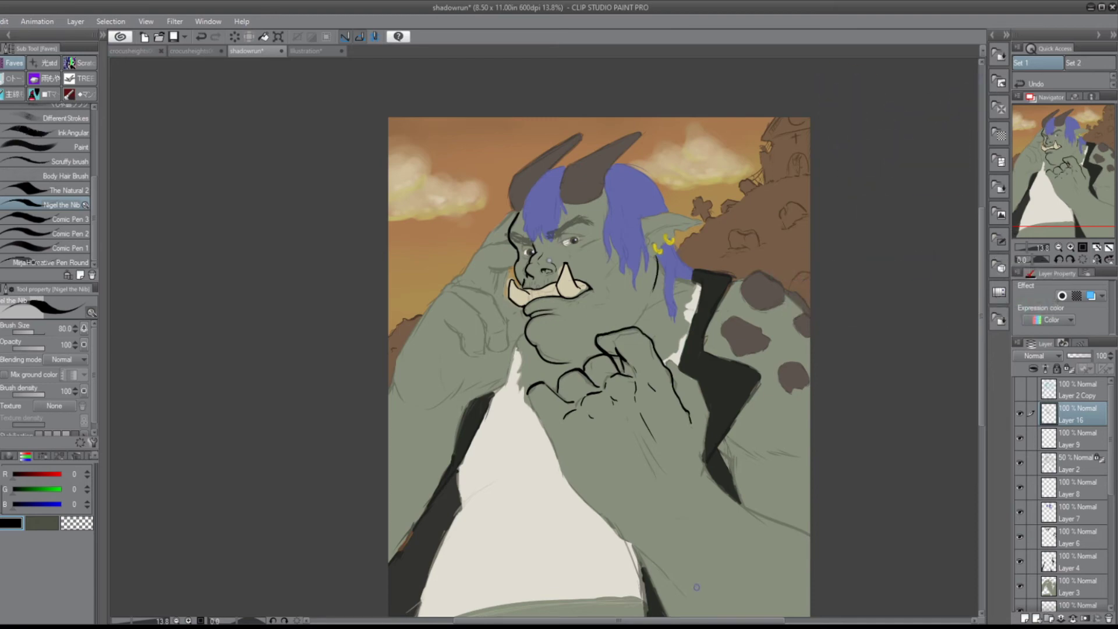
- Ink the front outline of the purple hair in black at brush size 80
key(bracketleft)
key(bracketright)
drag(570, 167, 524, 201)
- Ink both edges of the forearm crossing the chest and the upper arm's fur lines at brush size 100
key(bracketright)
drag(528, 392, 551, 440)
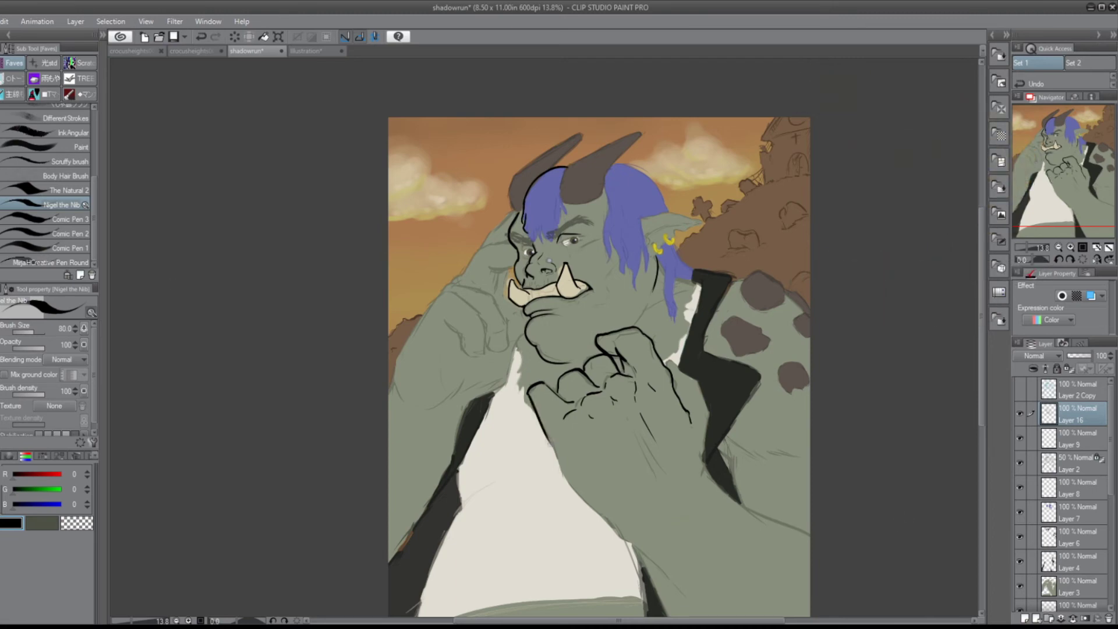
drag(609, 523, 683, 593)
mouse_move(551, 440)
mouse_down()
mouse_move(566, 483)
mouse_move(612, 529)
mouse_up()
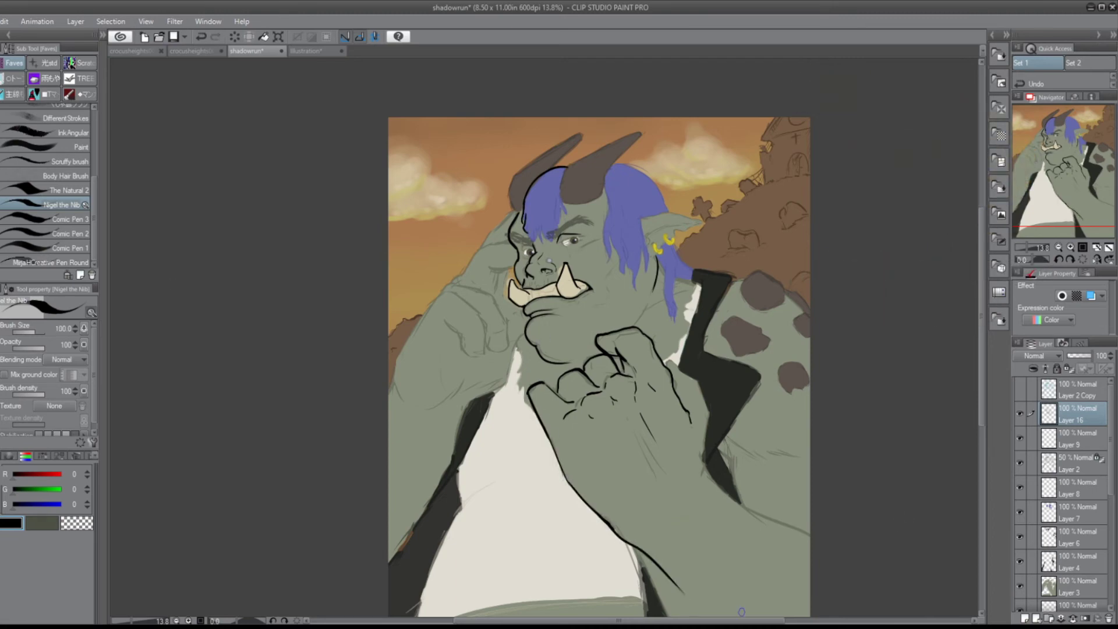
mouse_move(667, 357)
mouse_down()
mouse_move(699, 388)
mouse_move(711, 465)
mouse_move(766, 524)
mouse_move(810, 537)
mouse_up()
drag(721, 450, 737, 496)
mouse_move(733, 460)
mouse_down()
mouse_move(739, 500)
mouse_move(789, 459)
mouse_up()
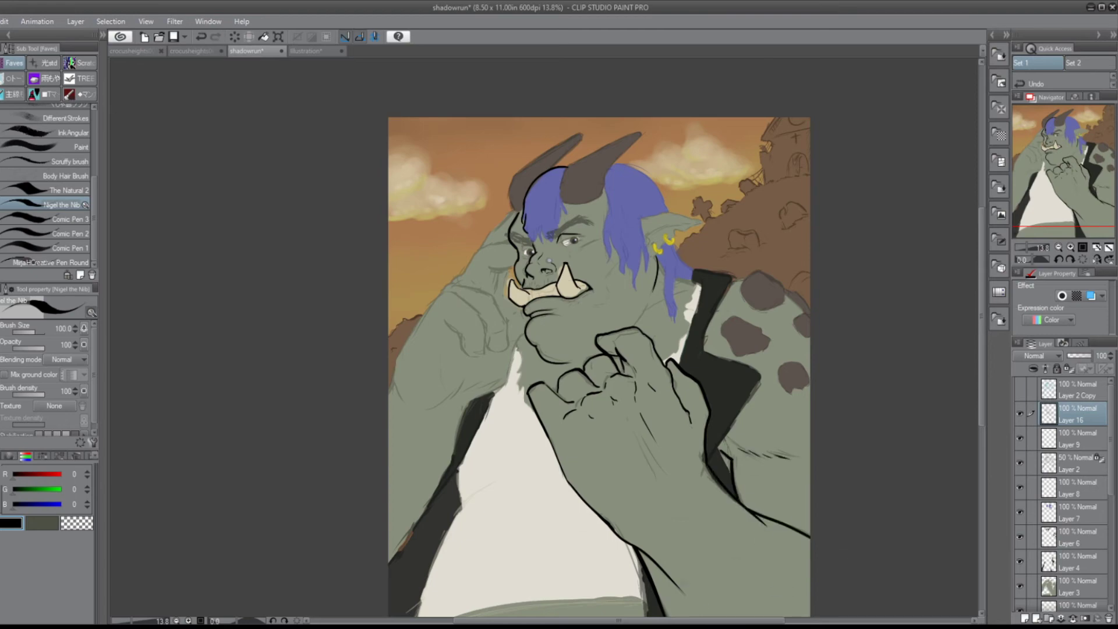
- Ink the shirt's side edges and its lower hem across the belly in black
drag(600, 367, 586, 308)
mouse_move(466, 414)
mouse_down()
mouse_move(402, 569)
mouse_move(630, 530)
mouse_up()
key(bracketleft)
key(bracketleft)
key(bracketleft)
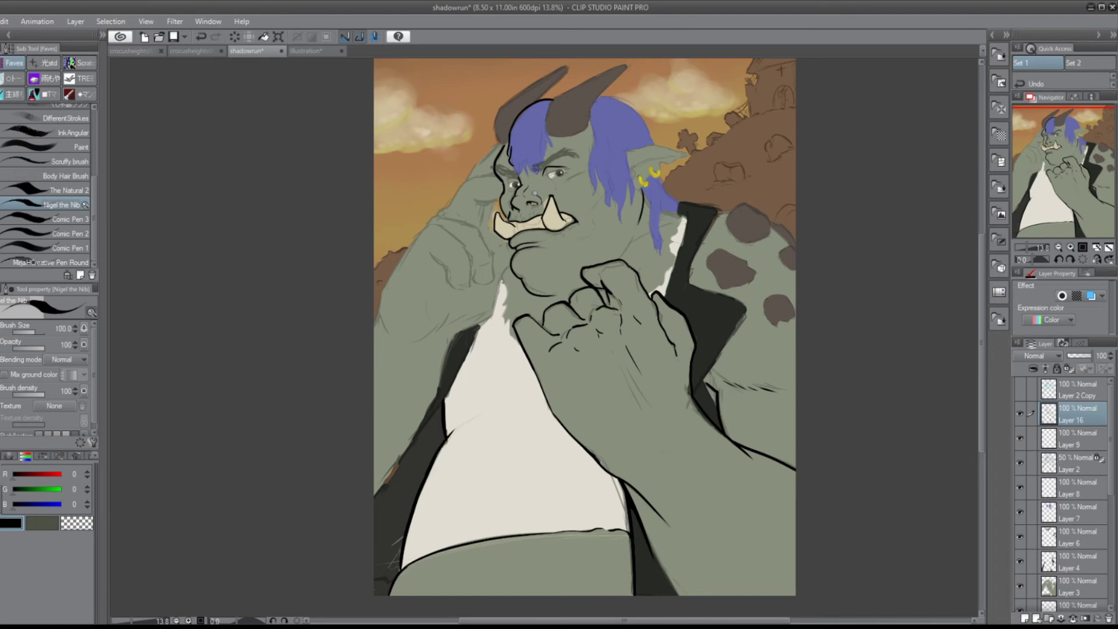
- Ink the raised arm's elbow and lower forearm edge in black, raising the brush size to 120
drag(383, 316, 449, 309)
key(bracketright)
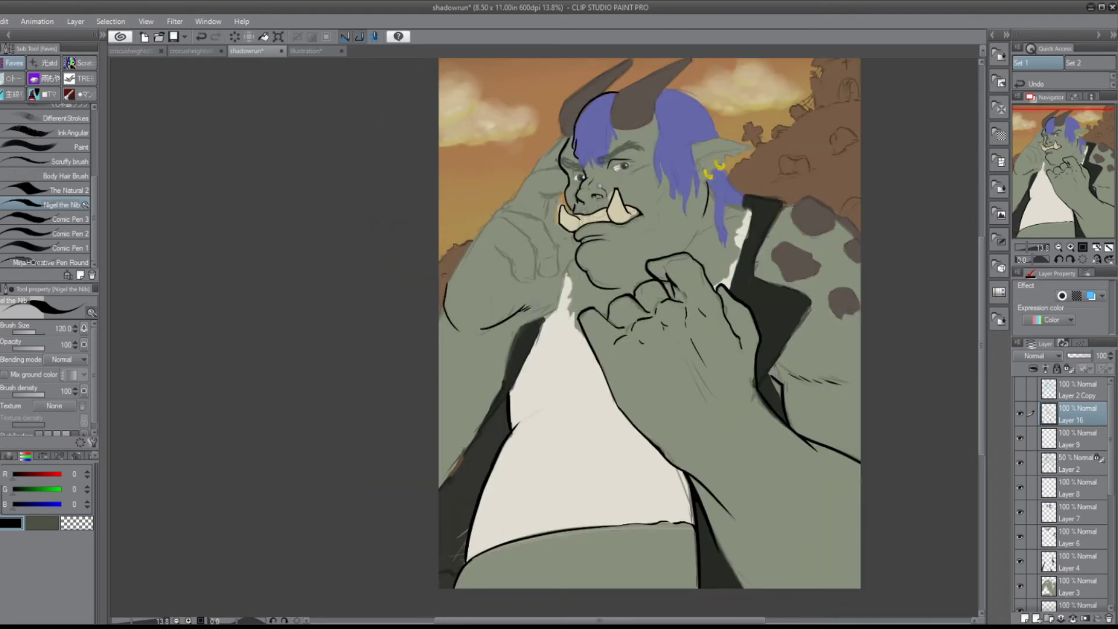
scroll(443, 306, up, 3)
- Ink the outline of the farther horn in black, reducing the brush size to 80
mouse_move(647, 85)
mouse_down()
mouse_move(626, 131)
mouse_move(548, 216)
mouse_move(482, 385)
mouse_up()
mouse_move(600, 185)
mouse_down()
mouse_move(500, 369)
mouse_move(408, 500)
mouse_up()
key(ctrl+z)
key(bracketleft)
key(bracketleft)
key(bracketleft)
drag(582, 117, 495, 510)
key(bracketleft)
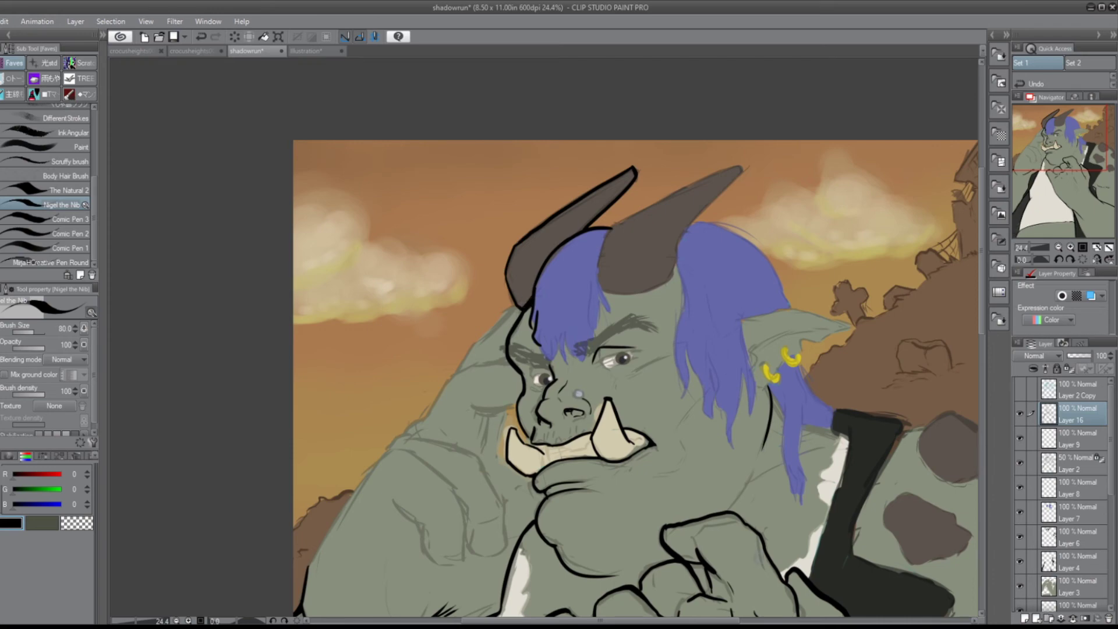
- Ink the nearer horn's outline and the strands of the purple fringe over the forehead
mouse_move(606, 228)
mouse_down()
mouse_move(635, 292)
mouse_move(744, 169)
mouse_move(612, 225)
mouse_up()
drag(606, 277, 581, 363)
drag(583, 331, 550, 363)
- Ink both eyebrows with thick, rough black strokes
mouse_move(550, 321)
mouse_down()
mouse_move(542, 364)
mouse_move(663, 356)
mouse_up()
key(ctrl+z)
key(bracketright)
key(bracketright)
drag(588, 357, 637, 318)
drag(606, 331, 655, 315)
drag(516, 346, 548, 361)
- Ink the eyelids, irises and surrounding creases of both eyes with a finer brush, size 30
key(bracketleft)
key(bracketleft)
drag(575, 392, 586, 398)
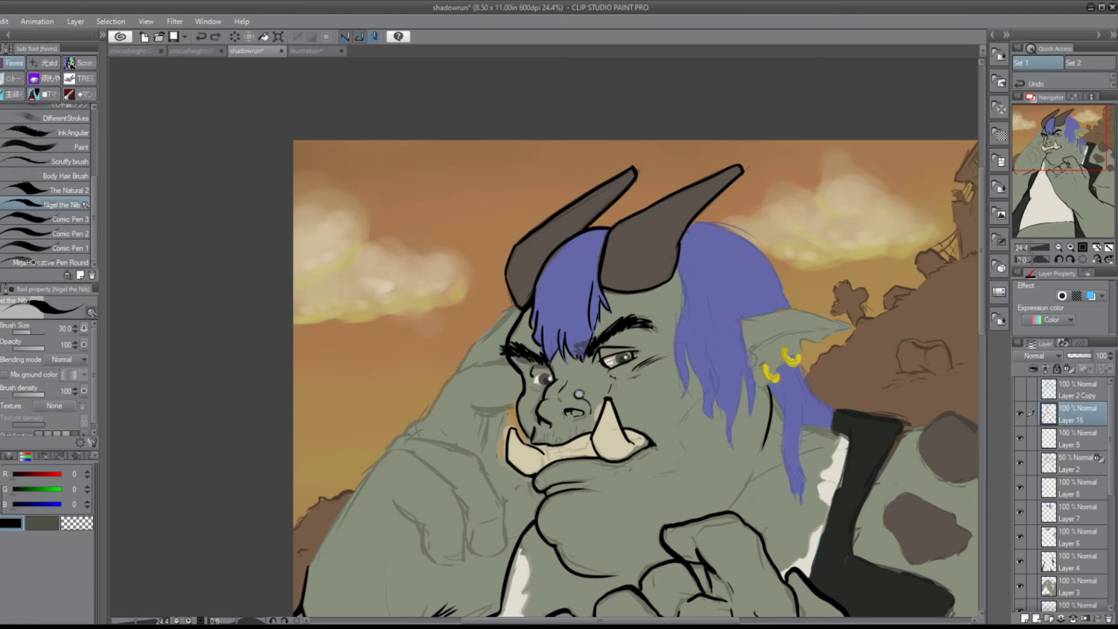
mouse_move(524, 359)
mouse_down()
mouse_move(550, 370)
mouse_move(533, 396)
mouse_up()
- Ink the jaw line, the hair tail behind the neck and the ragged shirt collar at brush size 60
key(bracketright)
key(bracketright)
key(bracketright)
drag(754, 469, 728, 510)
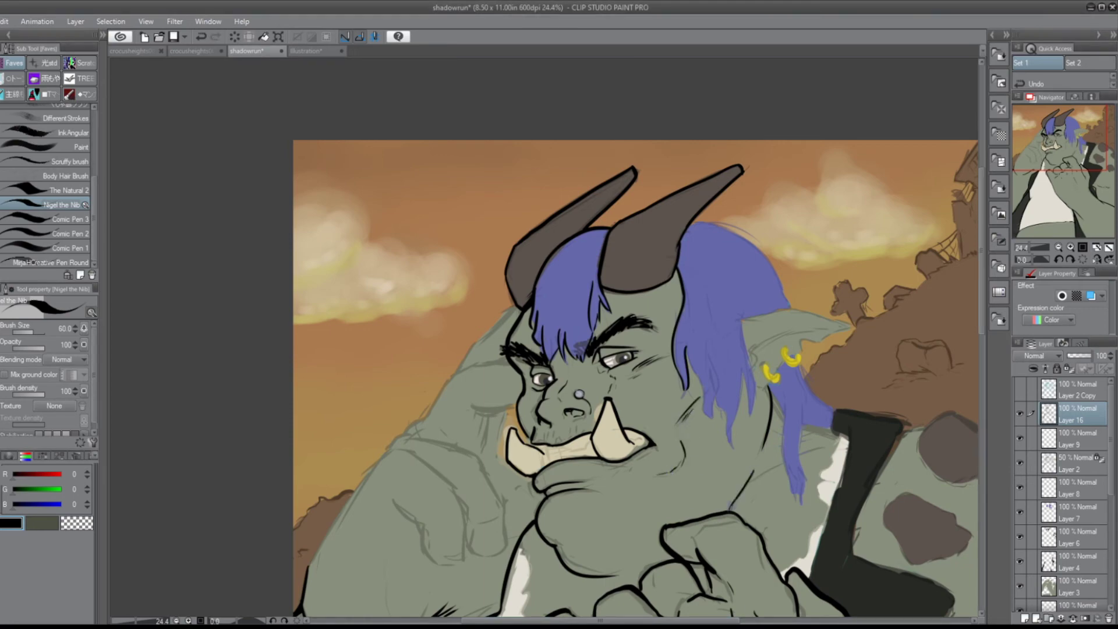
mouse_move(780, 396)
mouse_down()
mouse_move(801, 504)
mouse_move(800, 481)
mouse_up()
mouse_move(803, 424)
mouse_down()
mouse_move(845, 438)
mouse_move(803, 562)
mouse_move(780, 572)
mouse_up()
key(ctrl+z)
- Ink the outline of the pointed ear, including its tip and lobe
mouse_move(752, 349)
mouse_down()
mouse_move(799, 324)
mouse_move(821, 328)
mouse_up()
key(bracketleft)
key(bracketright)
drag(741, 318, 853, 324)
mouse_move(853, 324)
mouse_down()
mouse_move(795, 343)
mouse_move(787, 371)
mouse_move(772, 397)
mouse_up()
- Ink the hanging hair locks beside the cheek, the hair tail's outer edge and both gold earrings
mouse_move(751, 356)
mouse_down()
mouse_move(786, 333)
mouse_move(735, 448)
mouse_up()
key(ctrl+z)
drag(727, 395, 716, 440)
drag(719, 351, 705, 407)
drag(718, 378, 705, 424)
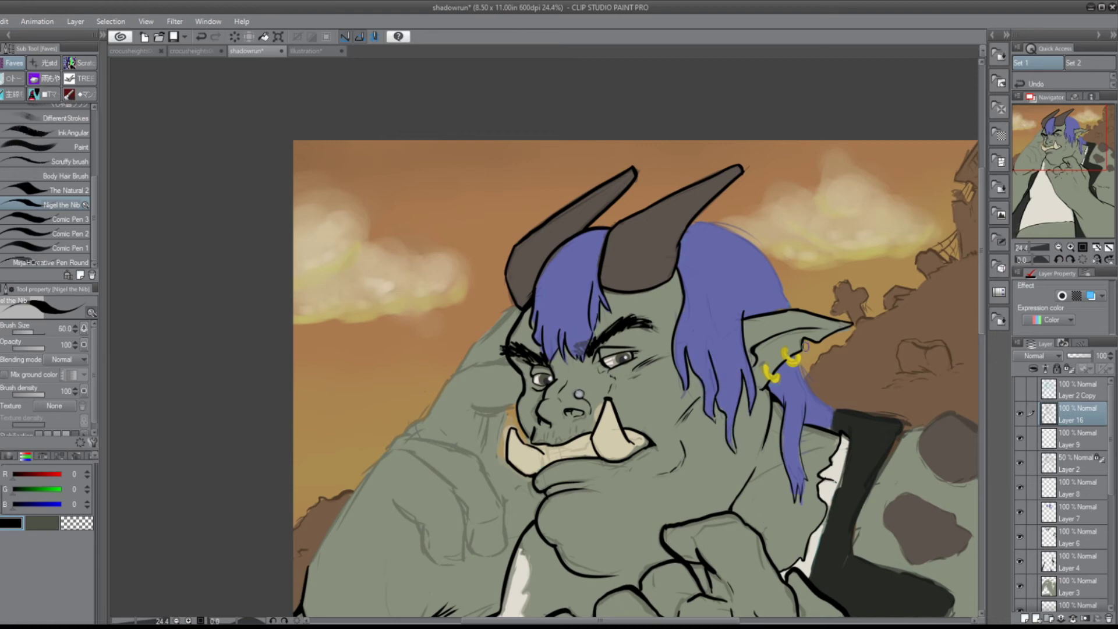
mouse_move(799, 351)
mouse_down()
mouse_move(775, 382)
mouse_move(772, 374)
mouse_move(835, 425)
mouse_up()
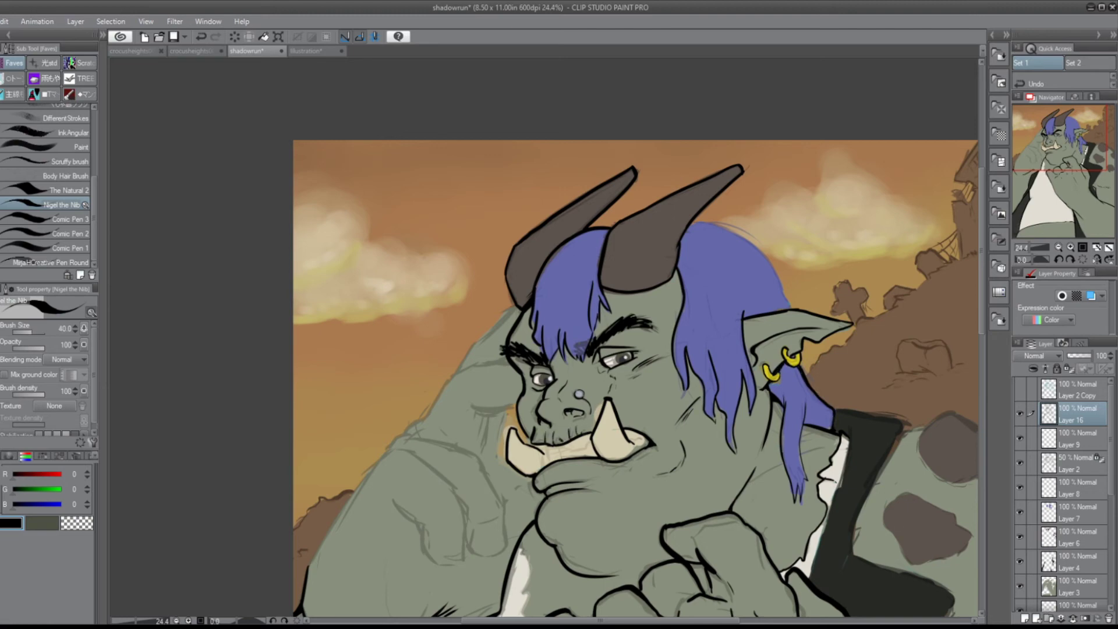
- Ink the outer contour of the raised hand against the temple at brush size 60
key(bracketright)
key(bracketright)
drag(520, 305, 404, 434)
mouse_move(516, 401)
mouse_down()
mouse_move(477, 411)
mouse_move(508, 482)
mouse_move(519, 478)
mouse_up()
- Ink the lines of the teeth between and beside the tusks with a smaller brush
key(bracketleft)
key(bracketleft)
key(bracketleft)
key(bracketleft)
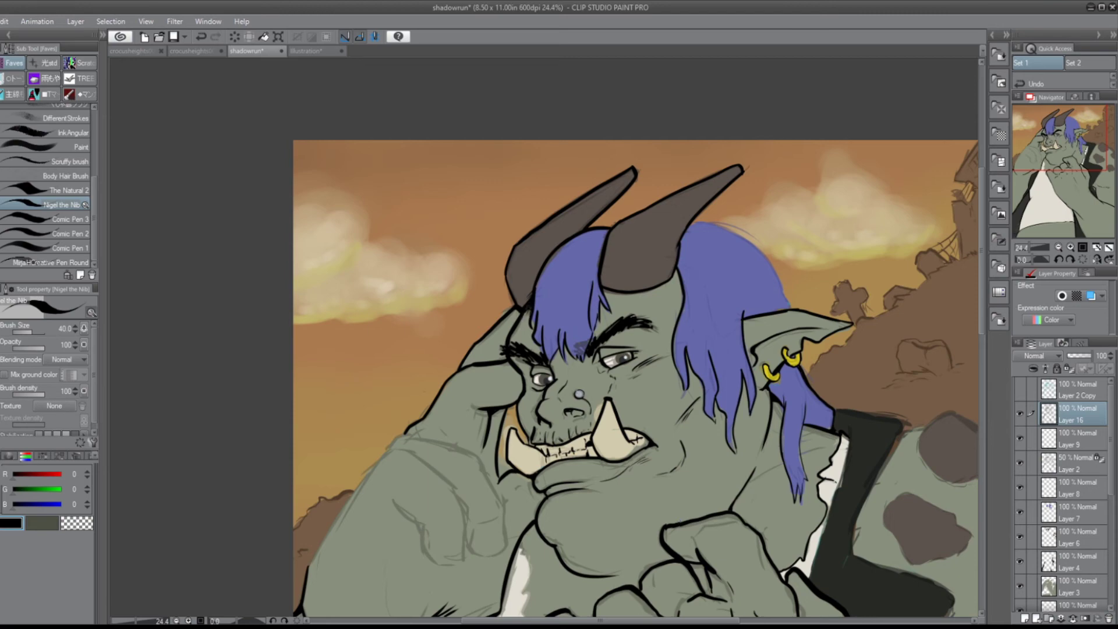
- Ink the raised hand's curled fingers, fingernails and wrist crease at brush size 50
drag(583, 408, 653, 232)
key(bracketright)
key(bracketright)
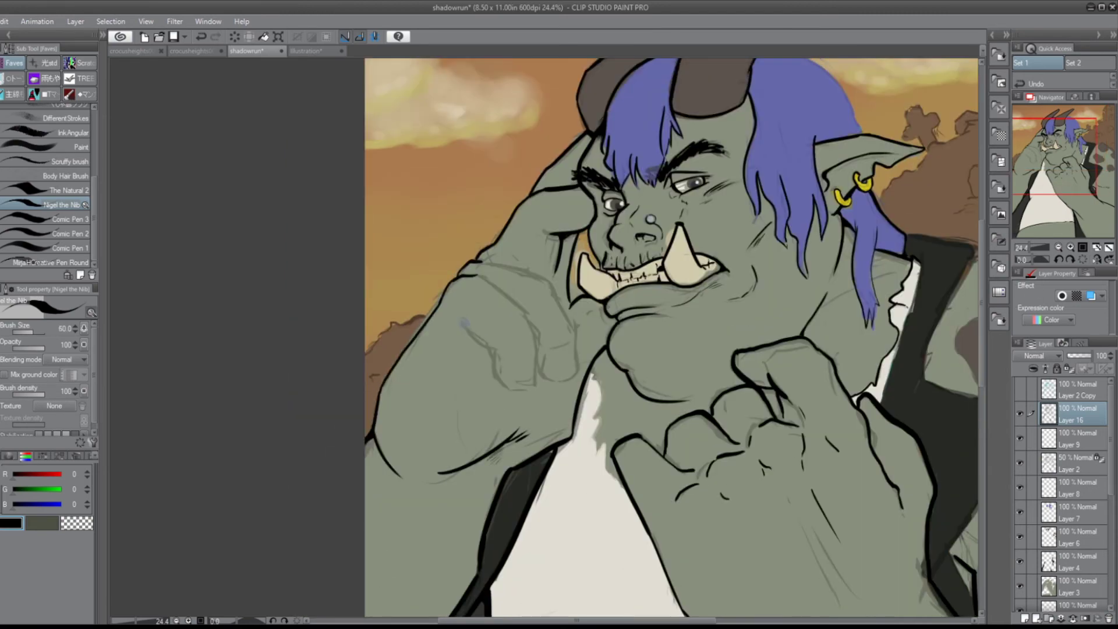
key(bracketleft)
mouse_move(464, 322)
mouse_down()
mouse_move(512, 391)
mouse_move(533, 362)
mouse_move(525, 394)
mouse_move(576, 353)
mouse_move(569, 381)
mouse_up()
mouse_move(543, 326)
mouse_down()
mouse_move(537, 378)
mouse_move(560, 382)
mouse_up()
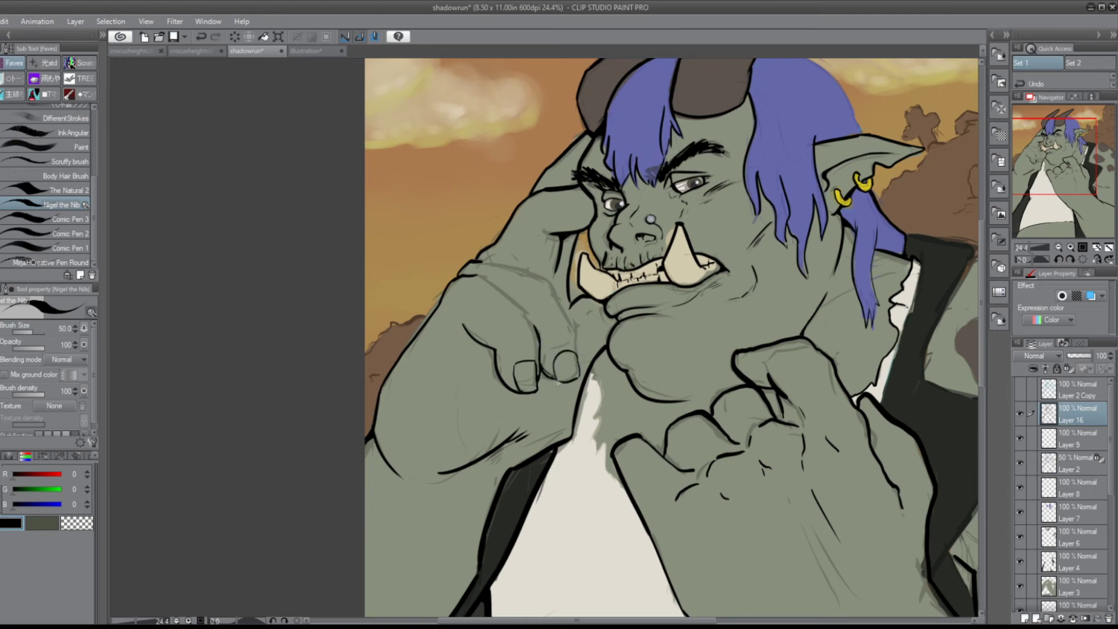
mouse_move(488, 263)
mouse_down()
mouse_move(579, 344)
mouse_move(582, 370)
mouse_up()
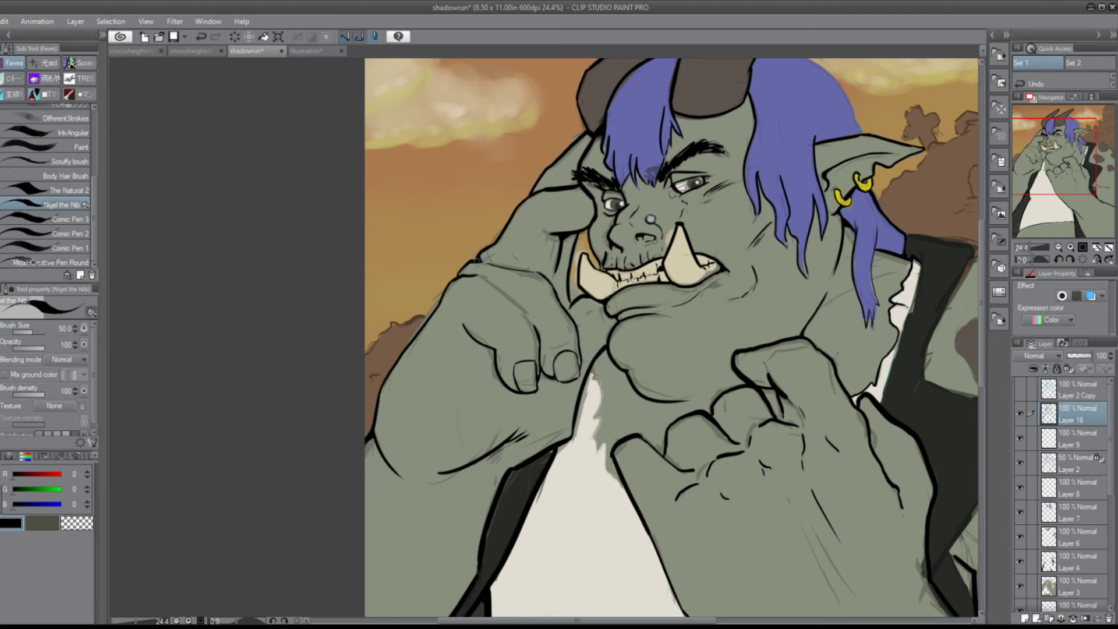
drag(479, 274, 539, 332)
- Ink small shadow strokes between the raised hand and the face and on the neck below the ear
key(bracketright)
scroll(603, 342, right, 3)
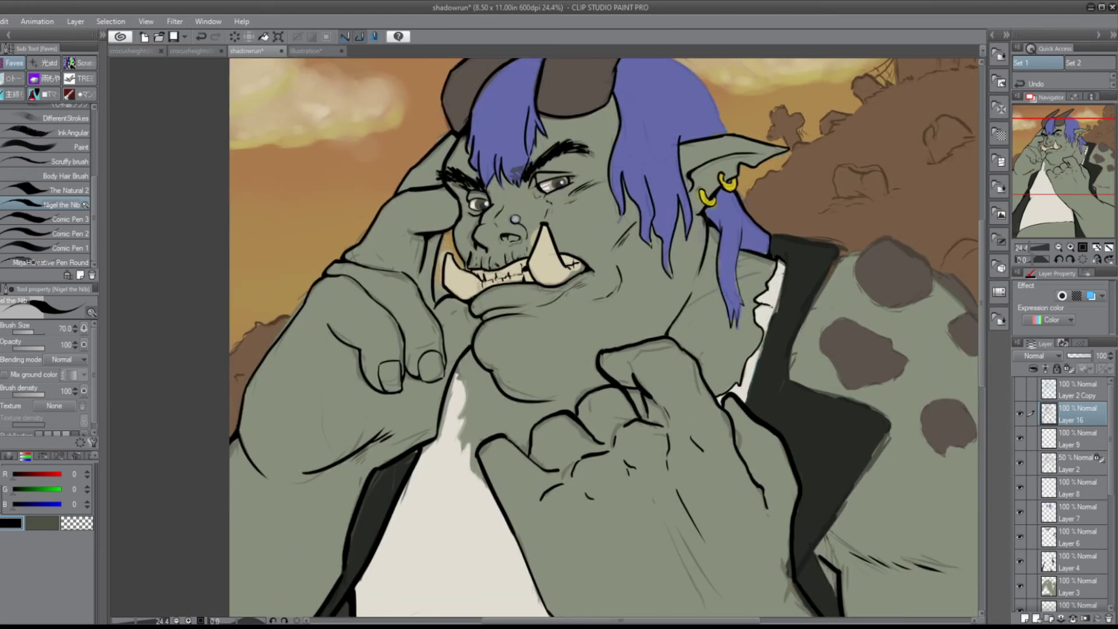
drag(701, 216, 719, 245)
key(ctrl+z)
drag(425, 233, 434, 245)
key(bracketleft)
scroll(603, 341, up, 2)
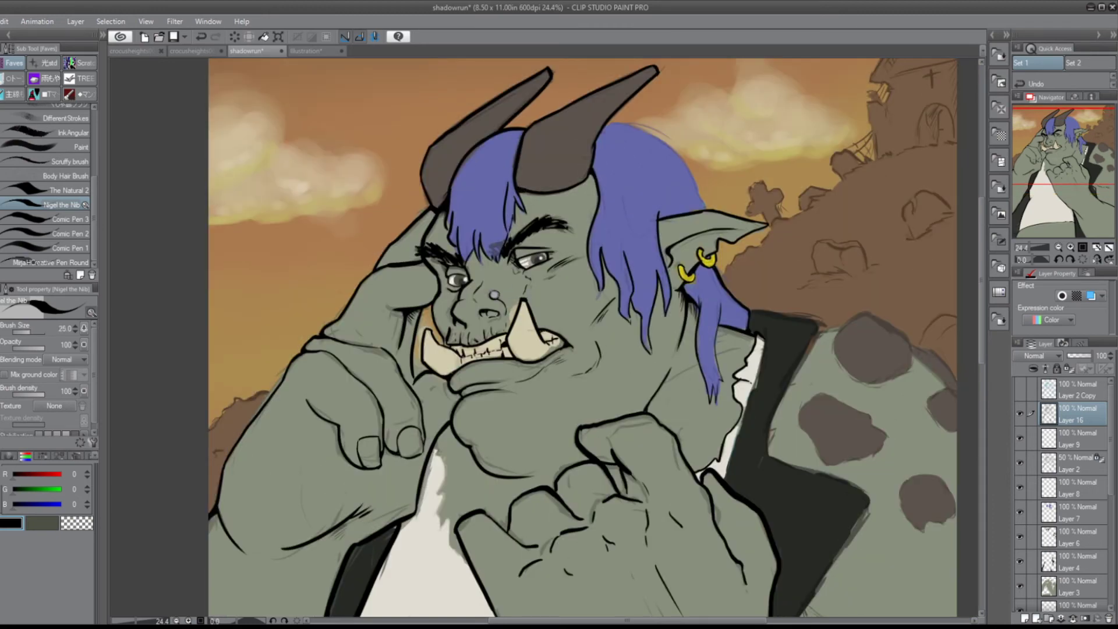
scroll(582, 338, down, 1)
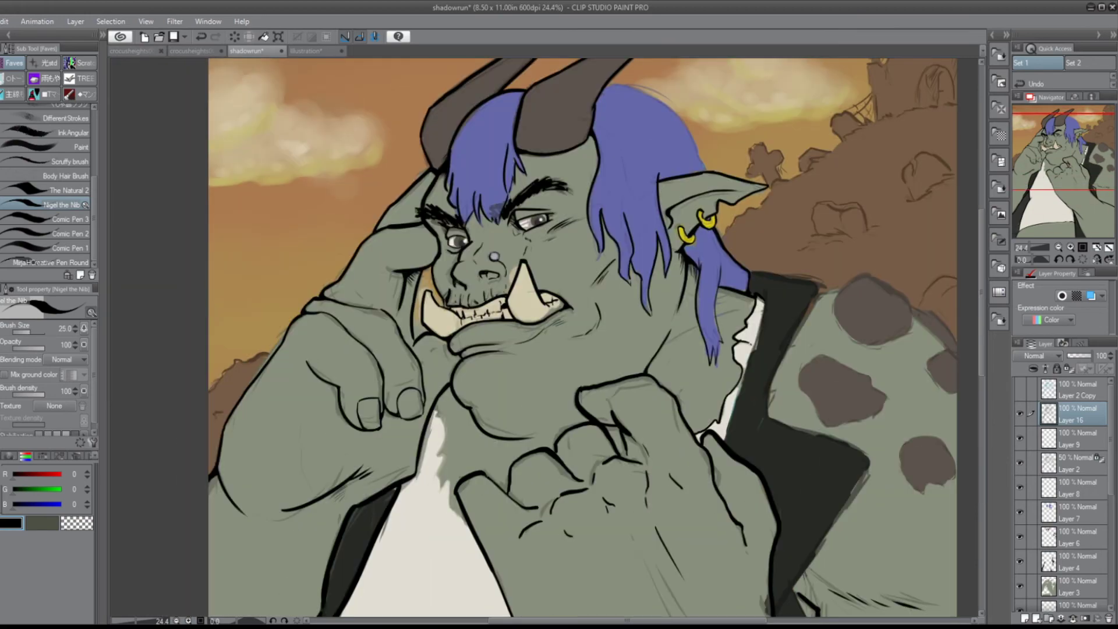
- Ink the ragged shirt neckline below the chin and a short fold line on the chin
scroll(422, 583, up, 3)
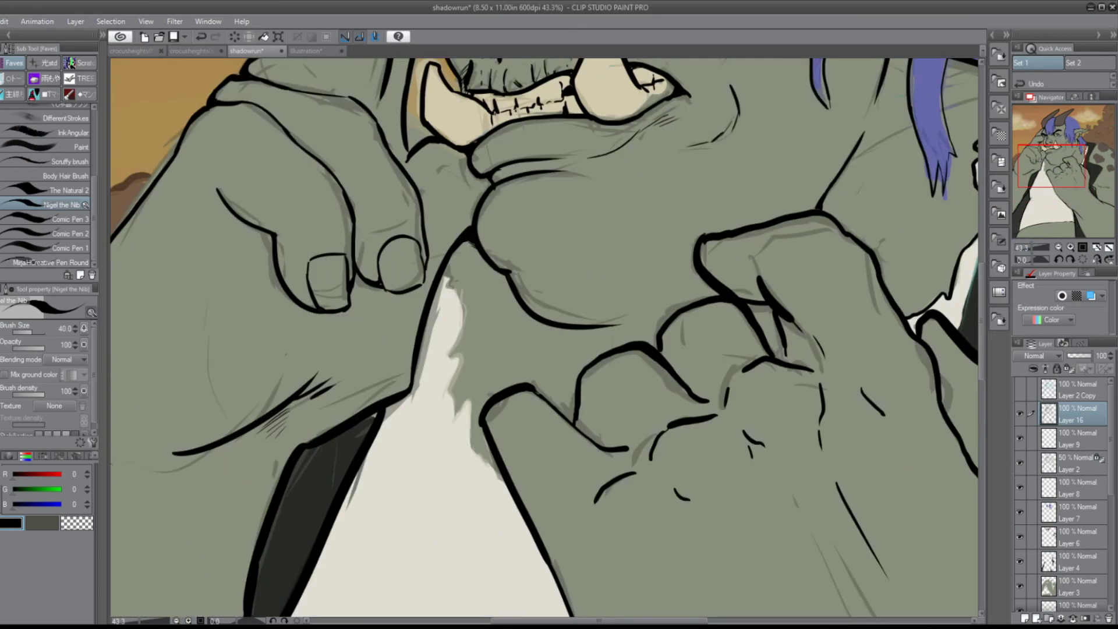
mouse_move(448, 278)
mouse_down()
mouse_move(464, 345)
mouse_move(455, 419)
mouse_up()
drag(506, 272, 550, 267)
key(bracketleft)
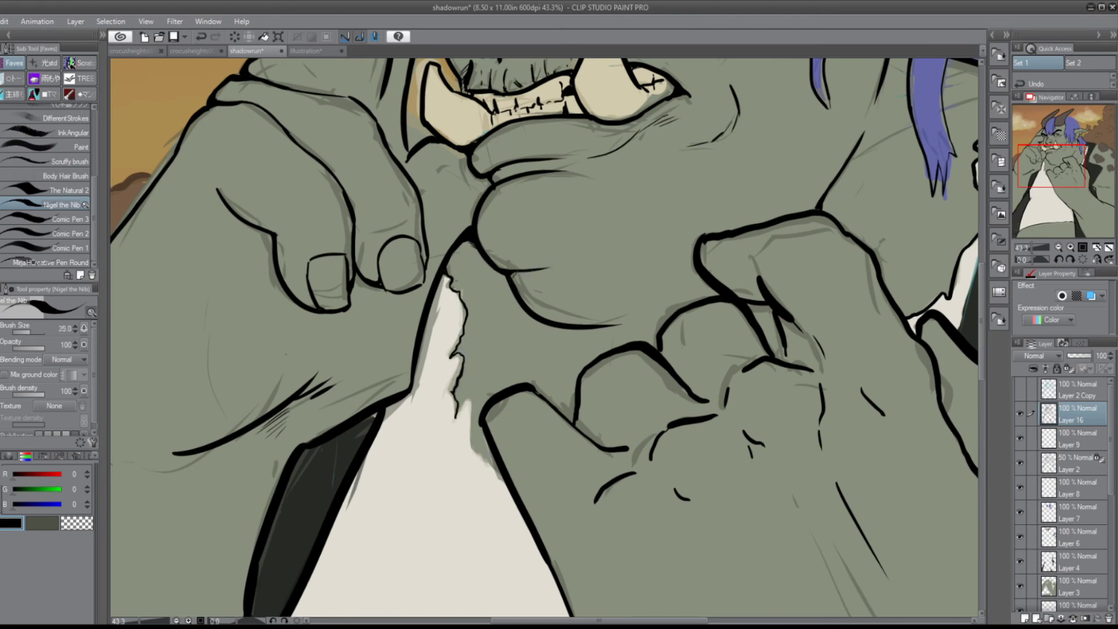
drag(457, 400, 506, 482)
key(ctrl+z)
- Thicken the creases between the lower hand's fingers with a brush of size 30 to 40
key(bracketright)
key(bracketright)
drag(533, 384, 583, 432)
key(bracketleft)
drag(662, 342, 670, 367)
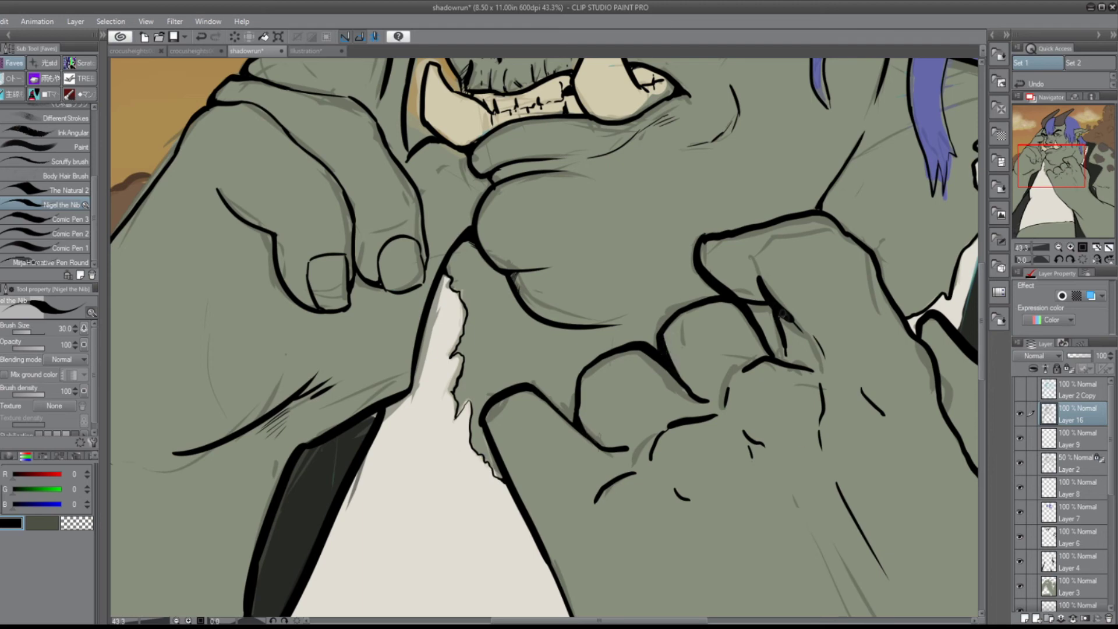
- Ink and hatch the shadow under the lower hand's bent index finger at brush size 40
drag(783, 315, 806, 349)
drag(804, 336, 818, 373)
key(ctrl+z)
key(bracketright)
key(bracketright)
drag(766, 284, 727, 301)
drag(783, 338, 798, 366)
drag(801, 364, 818, 375)
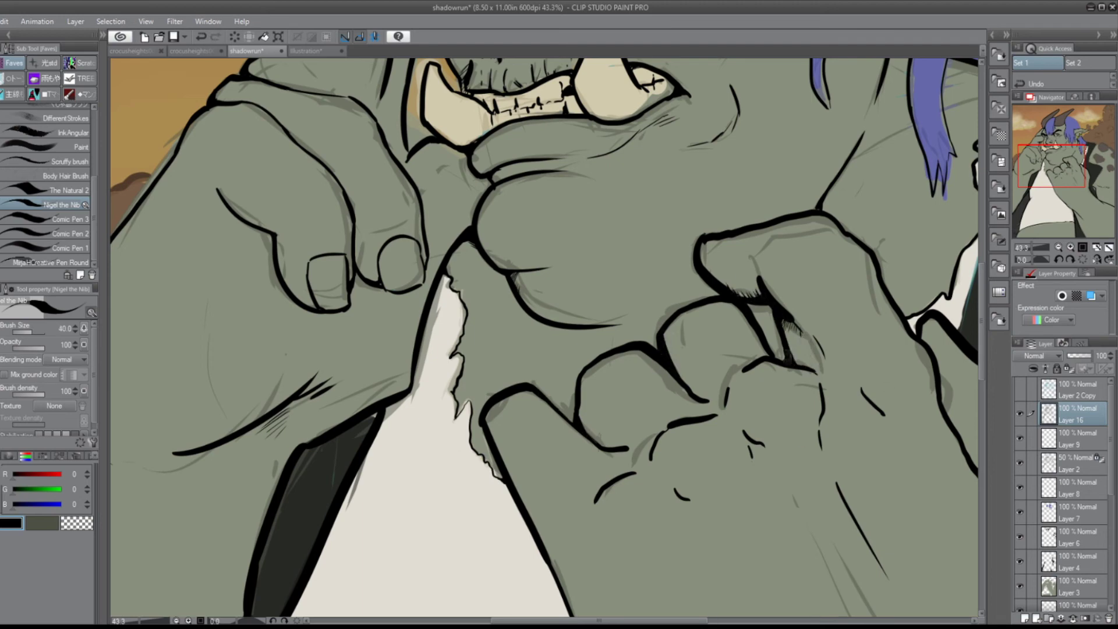
- Hatch shadows on the raised hand's fingers and wrist and on the neck below the chin at brush size 50
key(ctrl+minus)
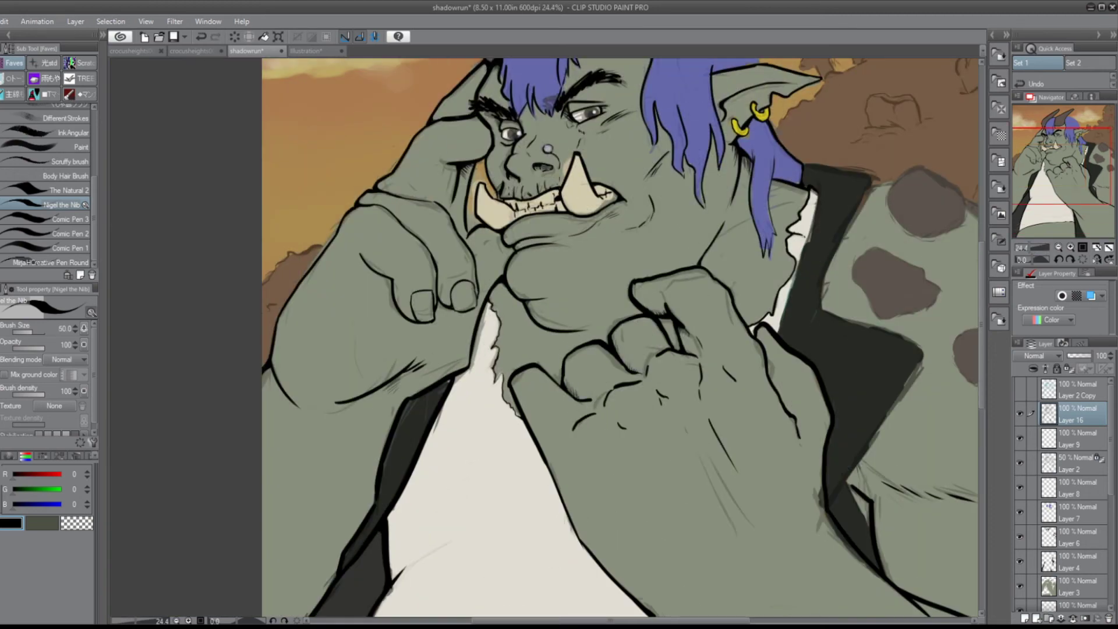
drag(475, 97, 462, 113)
mouse_move(487, 67)
mouse_down()
mouse_move(471, 104)
mouse_move(449, 119)
mouse_up()
drag(393, 211, 413, 229)
drag(409, 227, 421, 238)
drag(435, 286, 441, 302)
mouse_move(444, 278)
mouse_down()
mouse_move(437, 303)
mouse_move(516, 311)
mouse_up()
key(ctrl+z)
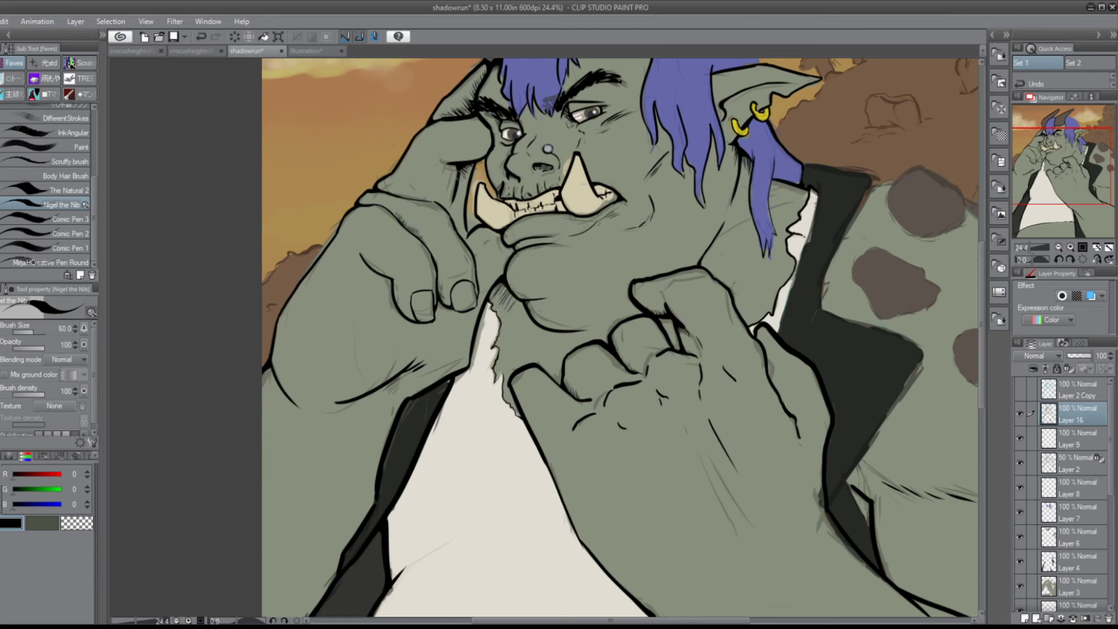
- Fill and hatch the jacket's shadow beside the shirt's lower corner under the forearm at brush size 60
scroll(548, 326, down, 2)
scroll(548, 327, up, 4)
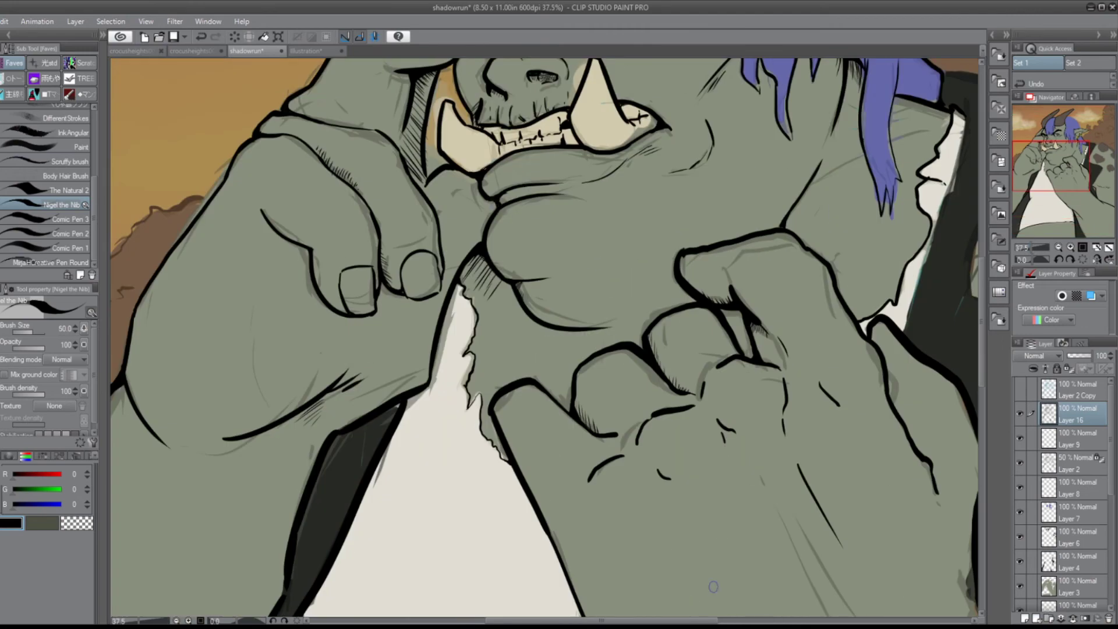
scroll(712, 587, down, 3)
scroll(713, 587, up, 3)
scroll(664, 326, up, 1)
mouse_move(655, 261)
mouse_down()
mouse_move(676, 287)
mouse_move(699, 379)
mouse_up()
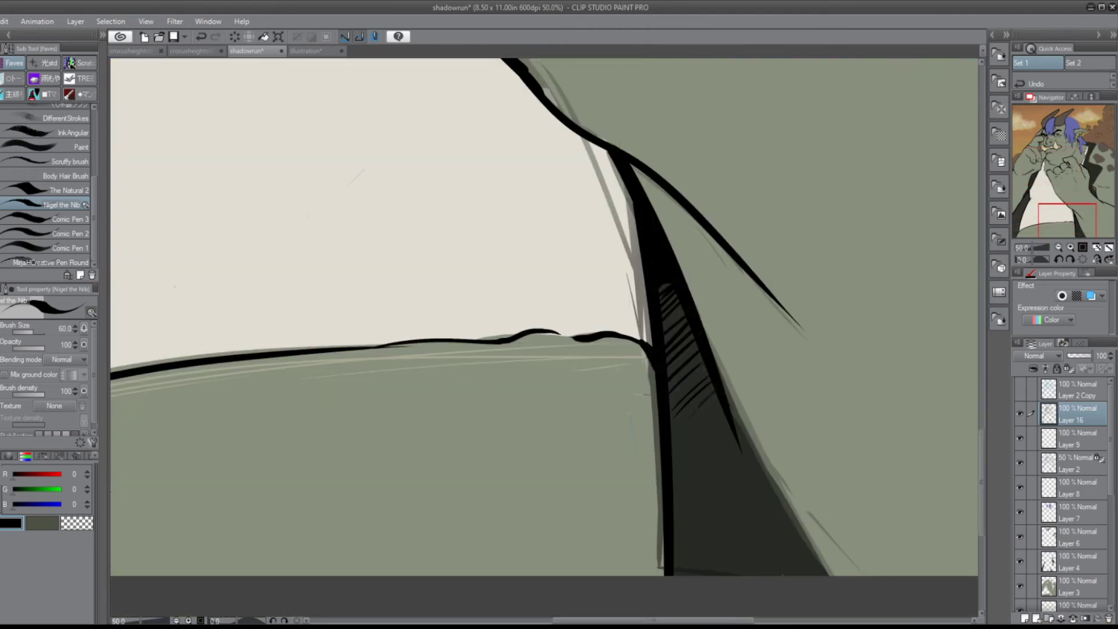
- Cross-hatch the jacket fold on the other side of the shirt, at the waist crease
scroll(664, 326, down, 2)
scroll(560, 349, up, 2)
drag(574, 303, 556, 375)
drag(577, 326, 539, 426)
drag(571, 359, 516, 446)
drag(562, 373, 521, 450)
drag(565, 324, 535, 361)
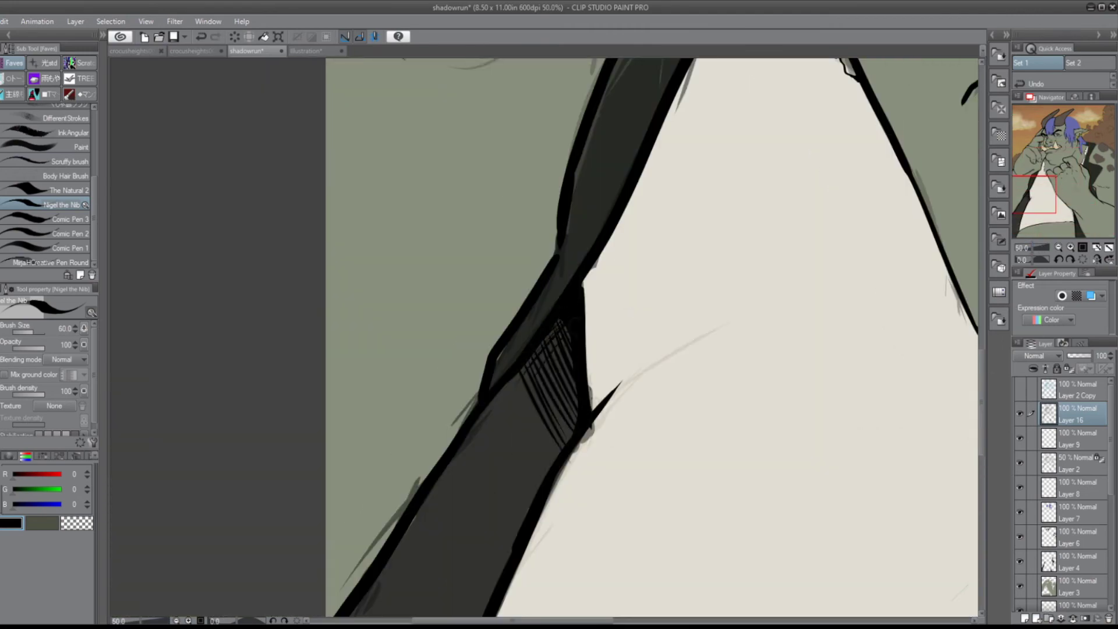
- Close the gap in the black line where the shirt's side meets its hem, and cross-hatch the jacket shadow beneath the forearm
scroll(541, 332, down, 3)
scroll(547, 333, up, 4)
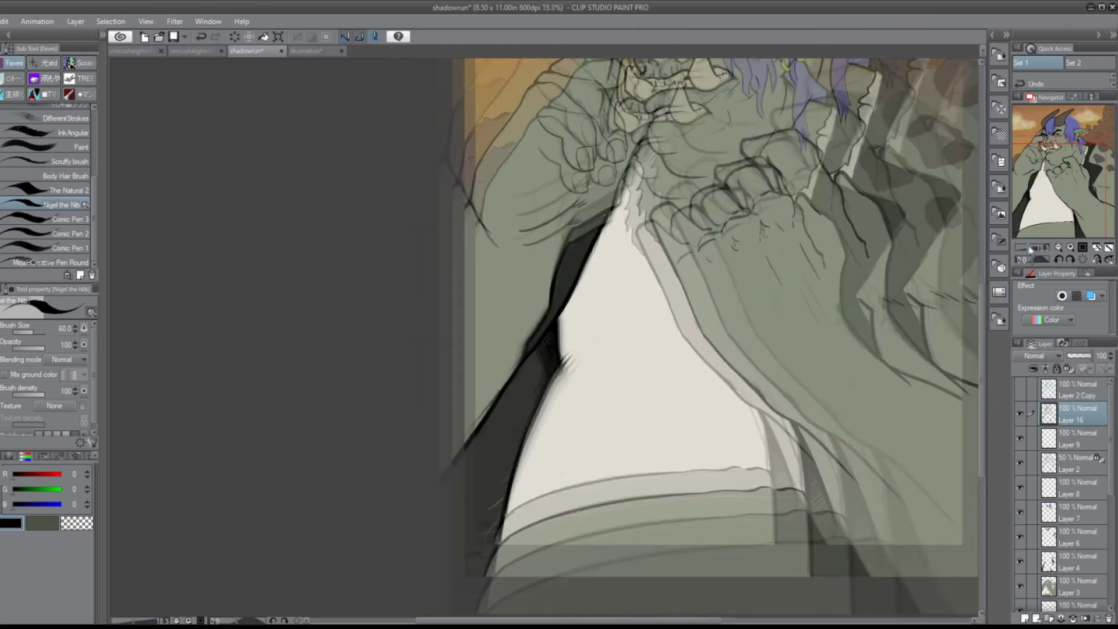
scroll(641, 248, down, 4)
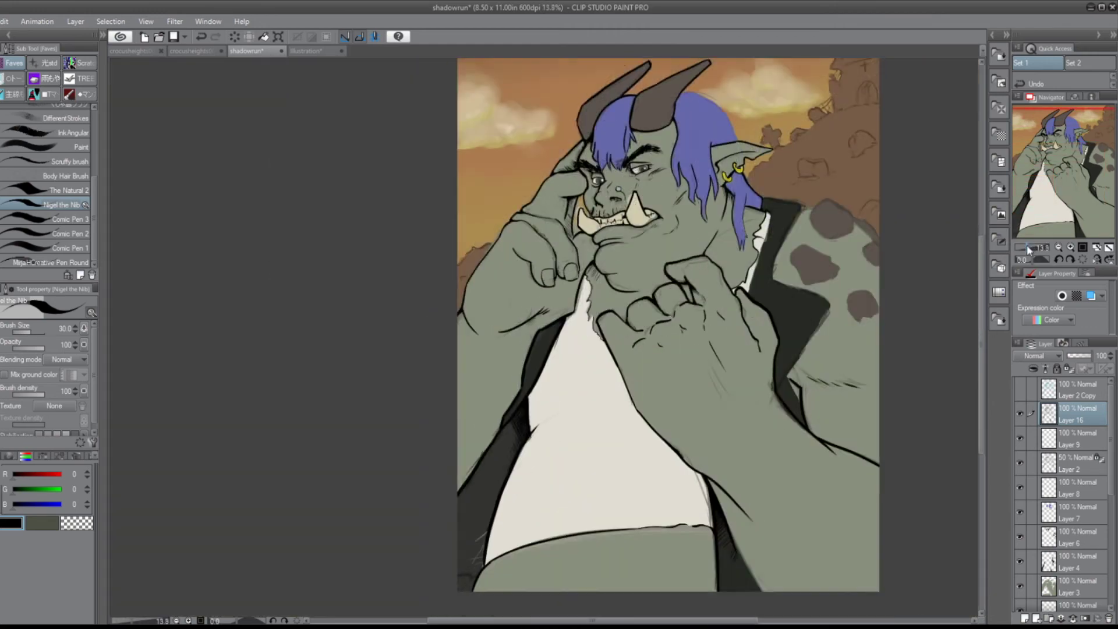
scroll(552, 387, up, 6)
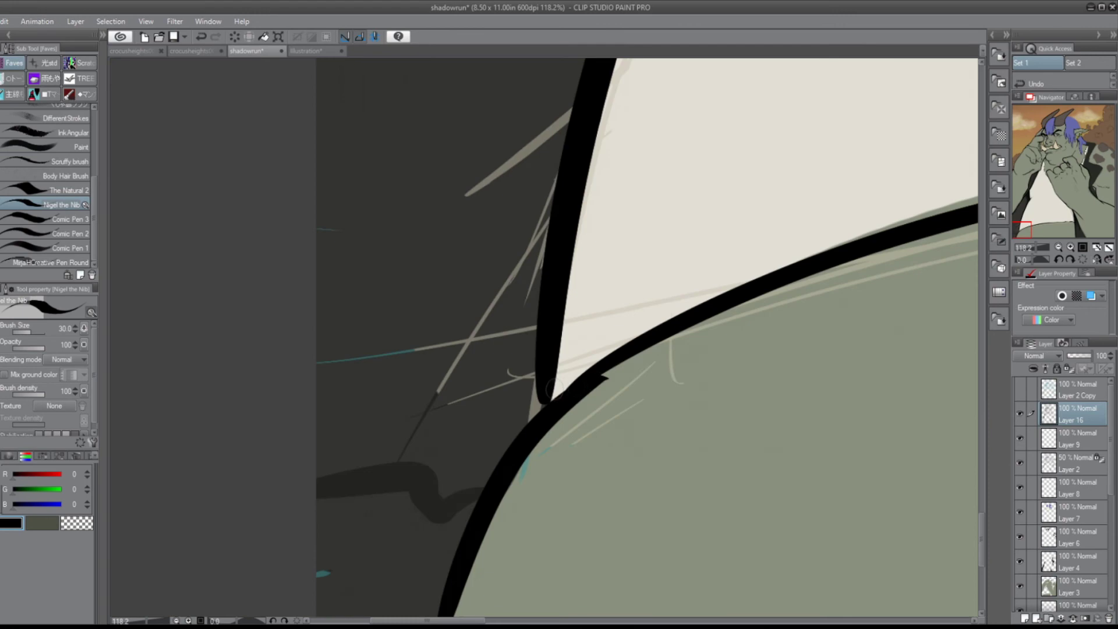
key(bracketright)
mouse_move(553, 387)
mouse_down()
mouse_move(617, 367)
mouse_move(589, 367)
mouse_up()
key(bracketright)
key(bracketright)
key(bracketright)
key(bracketright)
scroll(548, 338, down, 2)
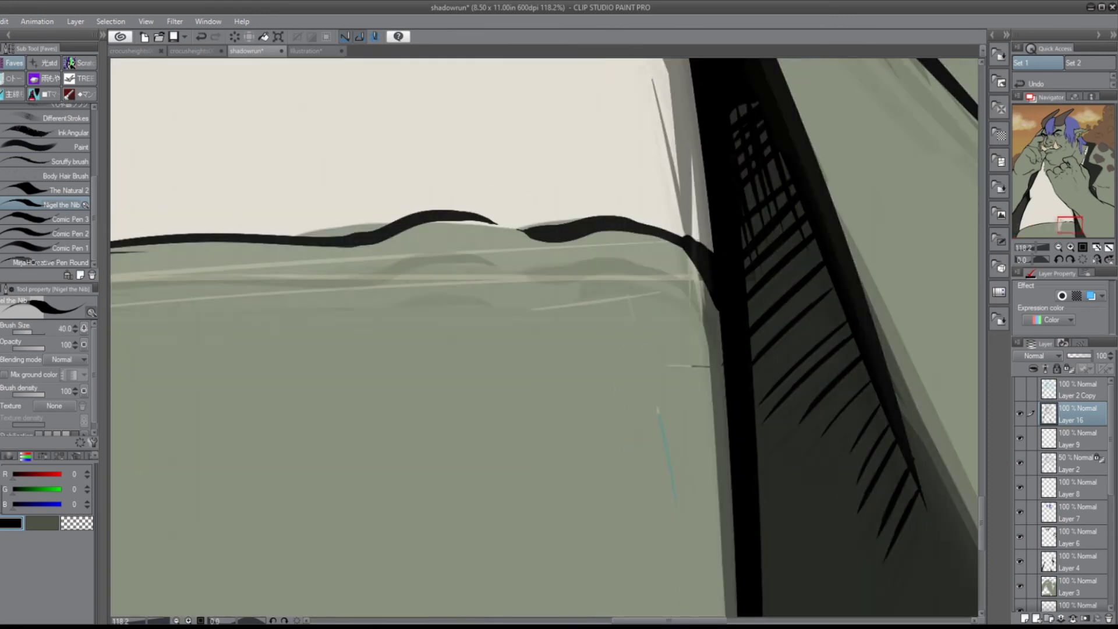
scroll(547, 338, down, 2)
scroll(548, 338, up, 2)
- Ink the edges of the jacket's collar and pointed lapel in black
scroll(547, 338, down, 5)
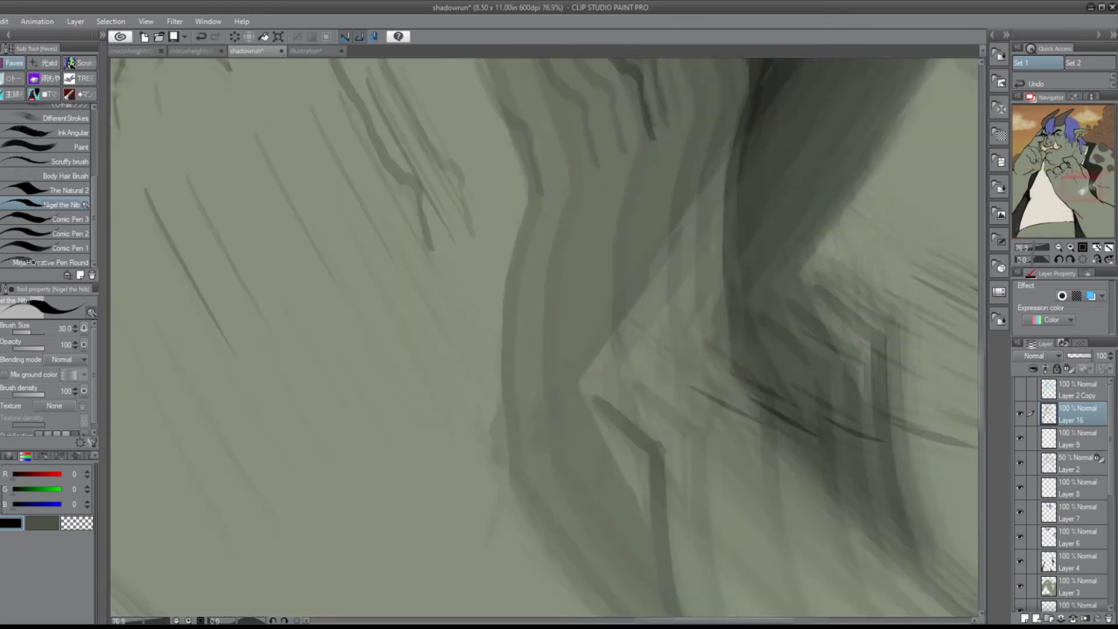
key(bracketleft)
mouse_move(635, 230)
mouse_down()
mouse_move(536, 381)
mouse_move(551, 391)
mouse_up()
scroll(415, 342, up, 3)
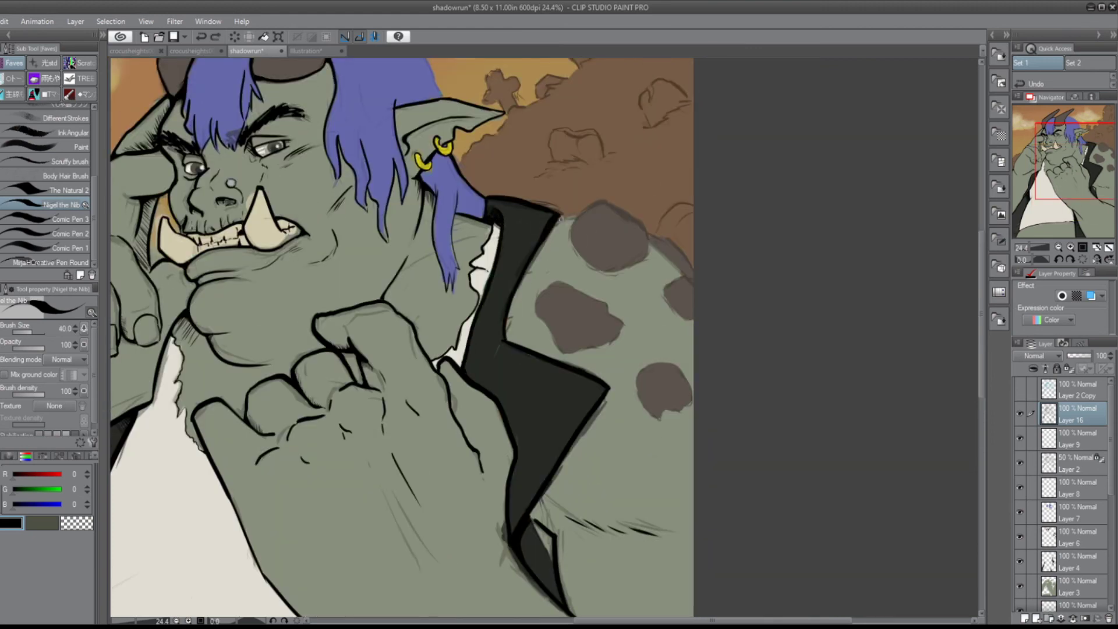
- Outline the brown spots along the top of the shoulder and hatch their shaded sides
mouse_move(561, 222)
mouse_down()
mouse_move(606, 272)
mouse_move(574, 220)
mouse_up()
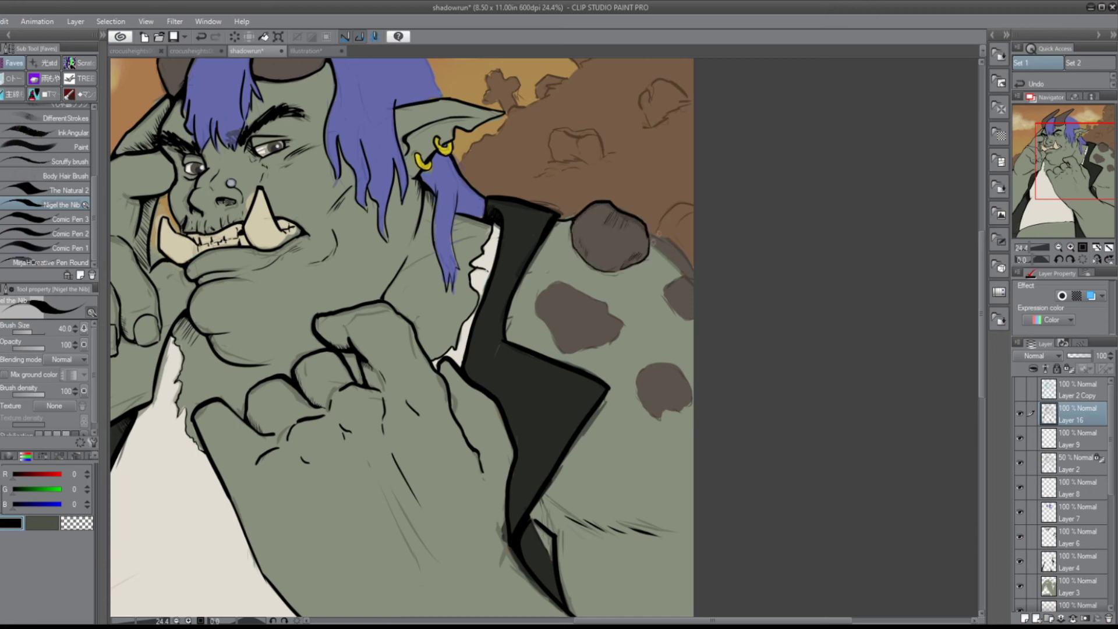
mouse_move(652, 244)
mouse_down()
mouse_move(679, 271)
mouse_move(670, 236)
mouse_move(675, 303)
mouse_move(693, 315)
mouse_move(644, 240)
mouse_up()
drag(581, 219, 568, 231)
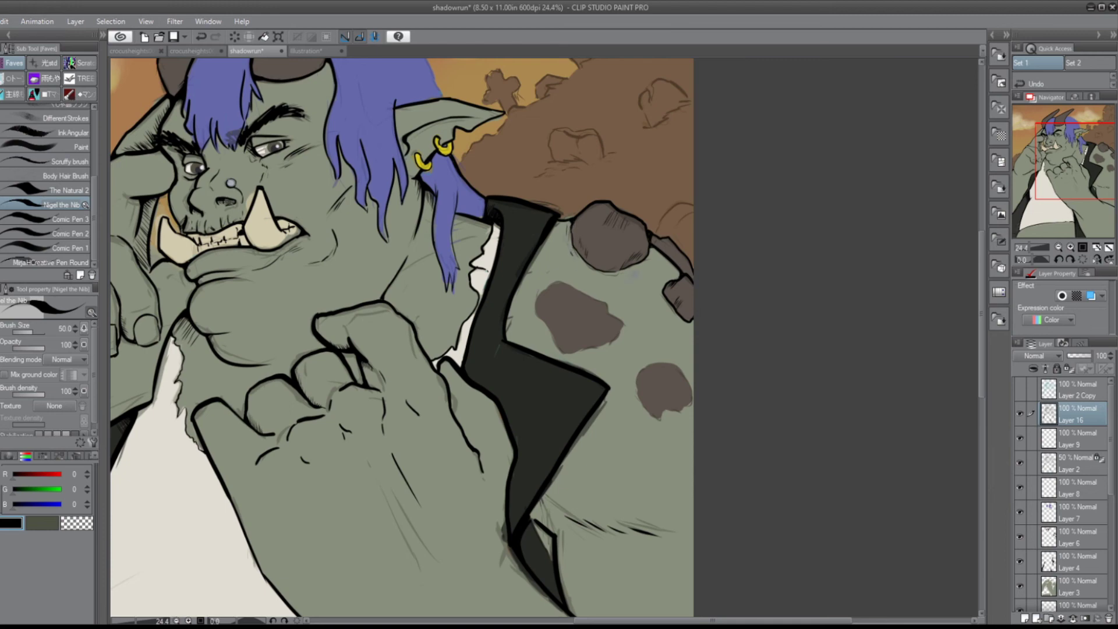
- Outline and hatch the brown spot in the middle of the upper arm, beside the lapel
mouse_move(551, 304)
mouse_down()
mouse_move(557, 341)
mouse_move(600, 349)
mouse_move(615, 315)
mouse_move(547, 285)
mouse_up()
drag(608, 320, 598, 312)
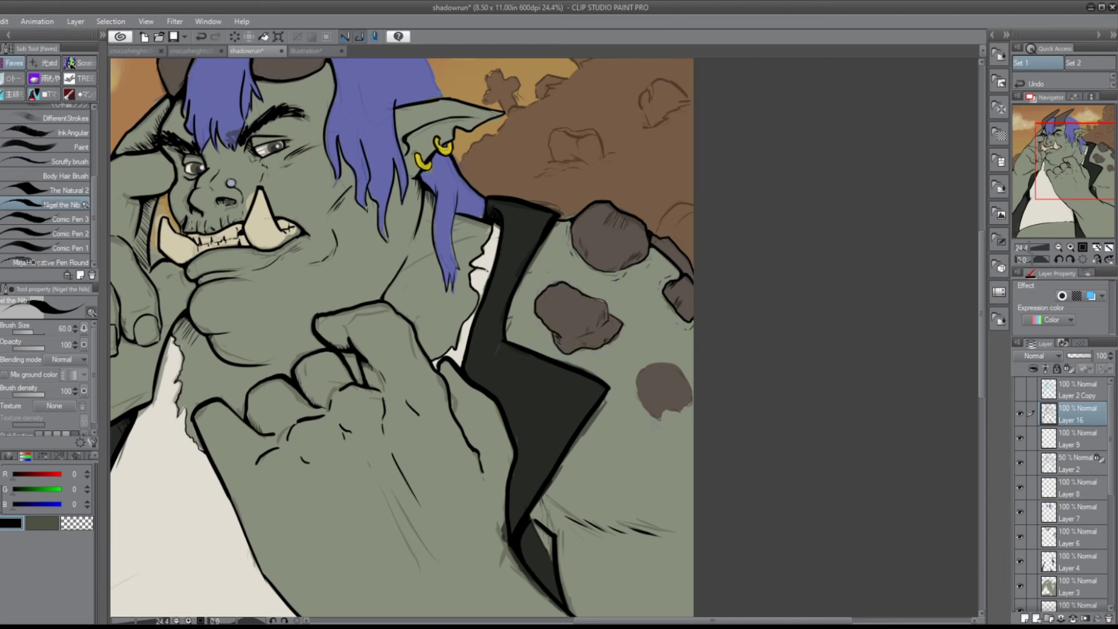
key(ctrl+z)
- Outline the lowest brown spot on the upper arm and shade the jacket's folded tip at the armhole
key(bracketleft)
key(bracketleft)
drag(550, 528, 542, 553)
key(bracketright)
mouse_move(646, 366)
mouse_down()
mouse_move(683, 410)
mouse_move(676, 362)
mouse_move(643, 386)
mouse_move(663, 418)
mouse_up()
key(ctrl+z)
key(bracketleft)
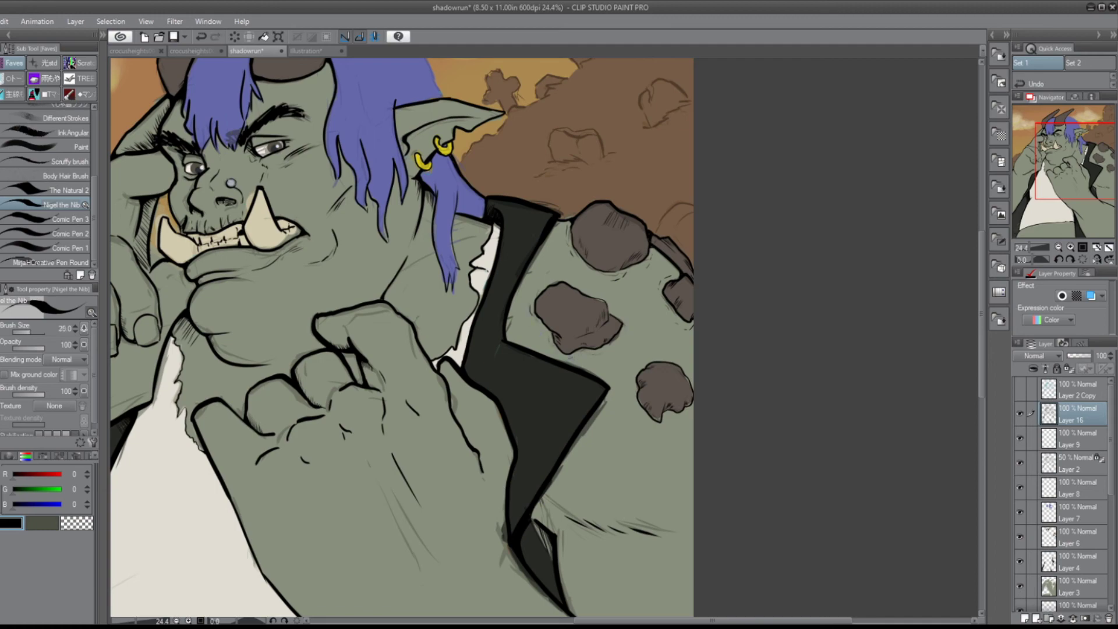
- Hide the 50% opacity sketch layer, Layer 2, and ink the outer curve of the purple hair above the ear at brush size 50
drag(1032, 247, 1026, 247)
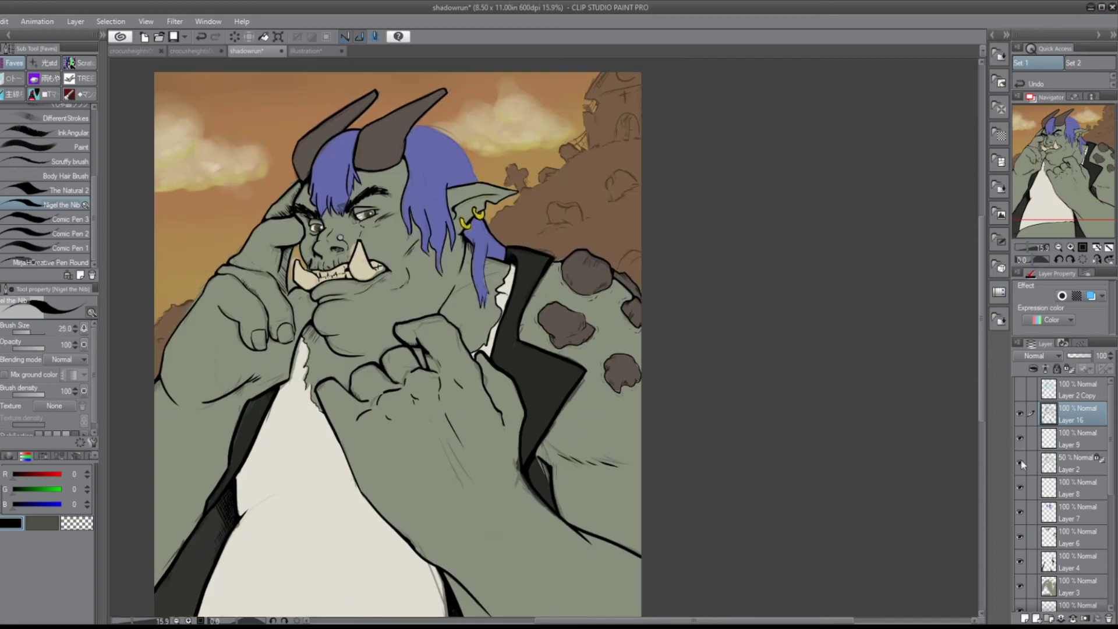
click(1031, 175)
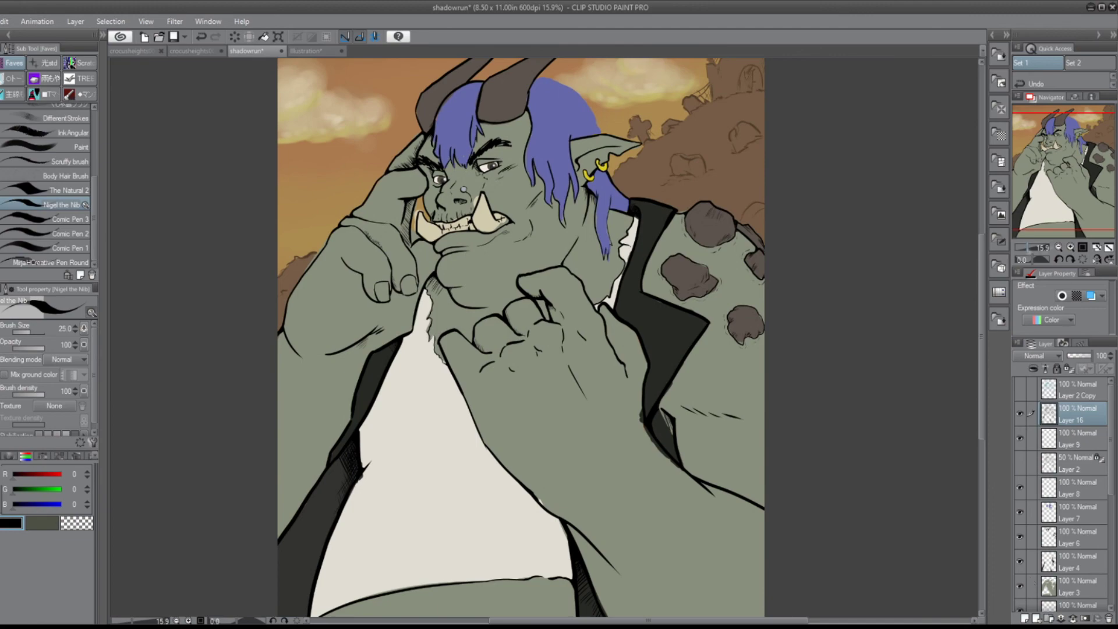
key(ctrl+plus)
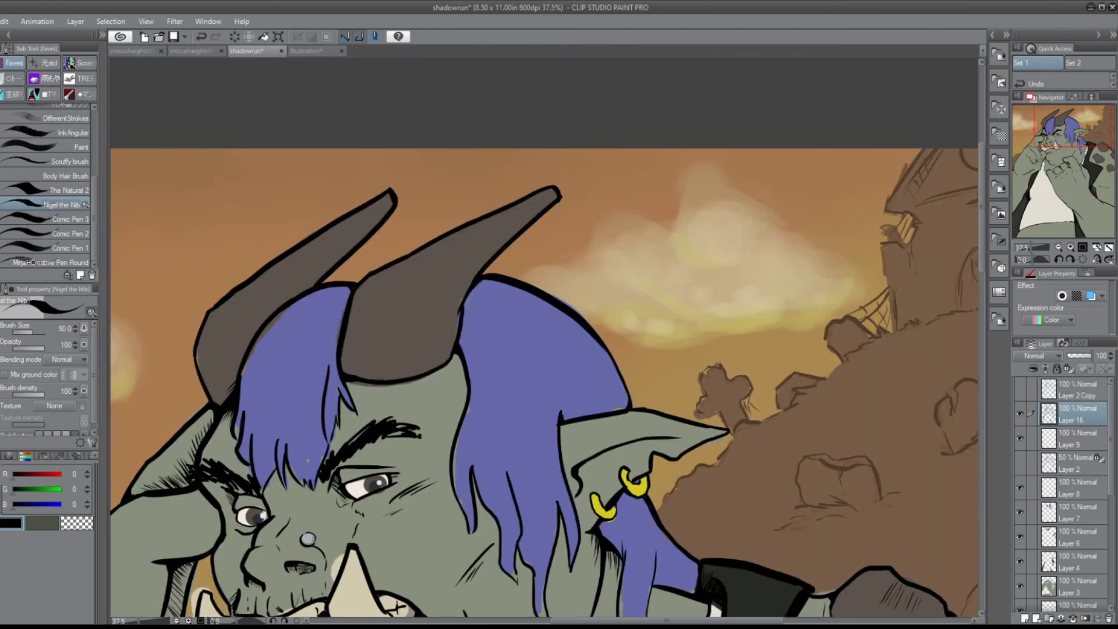
- Examine the whole inked portrait, from the horns and purple hair down to the hands and belly
key(ctrl+minus)
key(ctrl+plus)
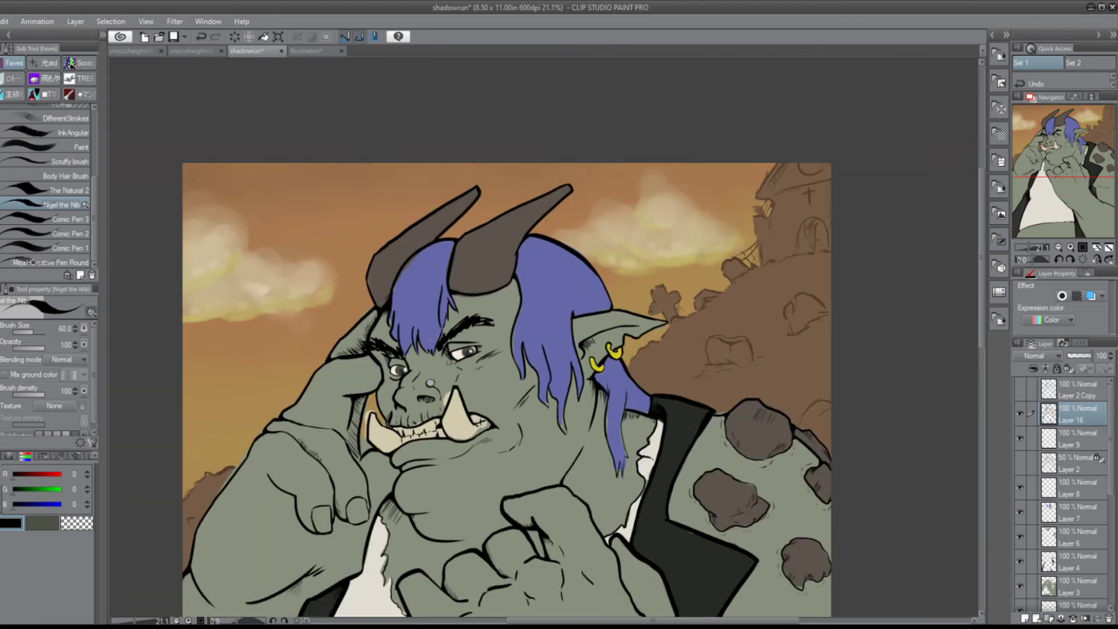
scroll(507, 338, down, 5)
key(ctrl+minus)
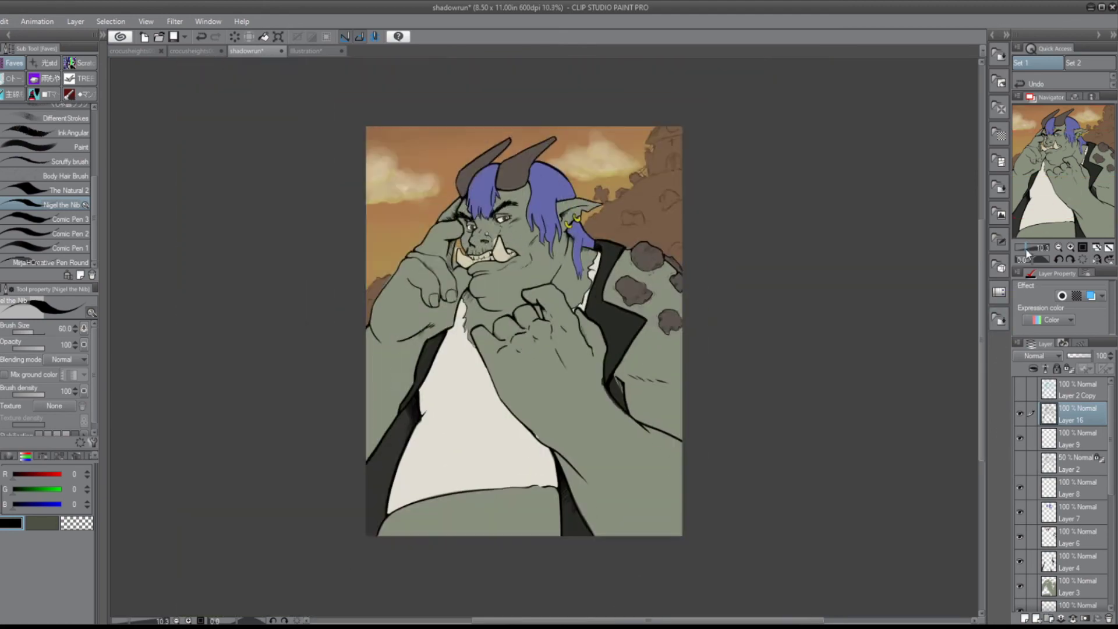
key(ctrl+plus)
drag(600, 335, 629, 384)
key(ctrl+z)
key(ctrl+minus)
key(ctrl+plus)
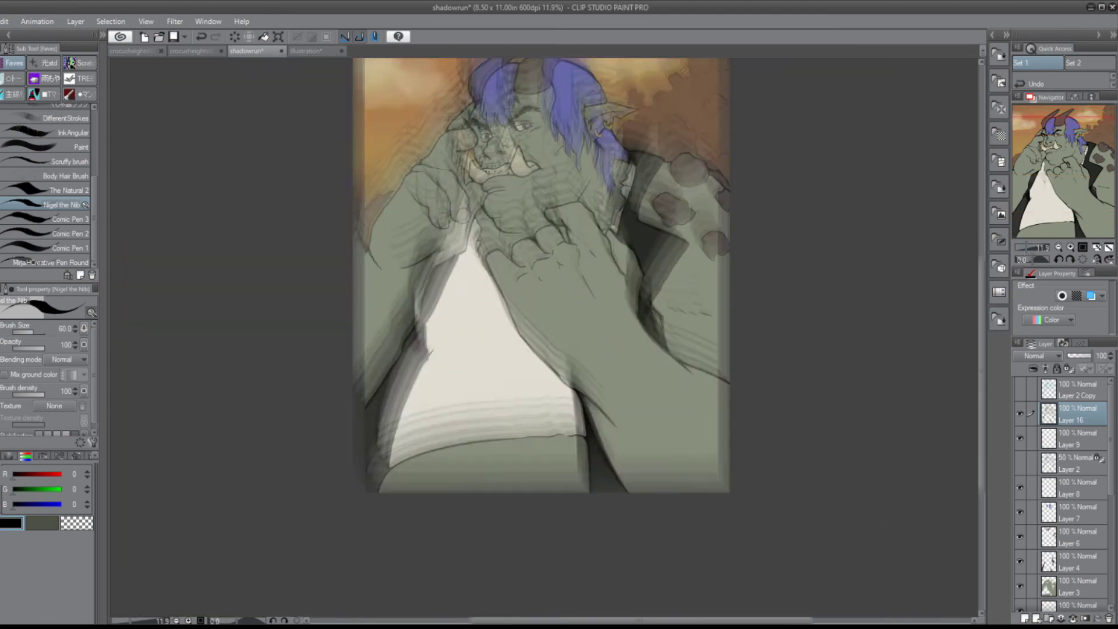
scroll(548, 274, up, 2)
- Touch up the purple hair's strand tips on Layer 7 using the Marker pen in the sampled hair colour at brush size 10
key(p)
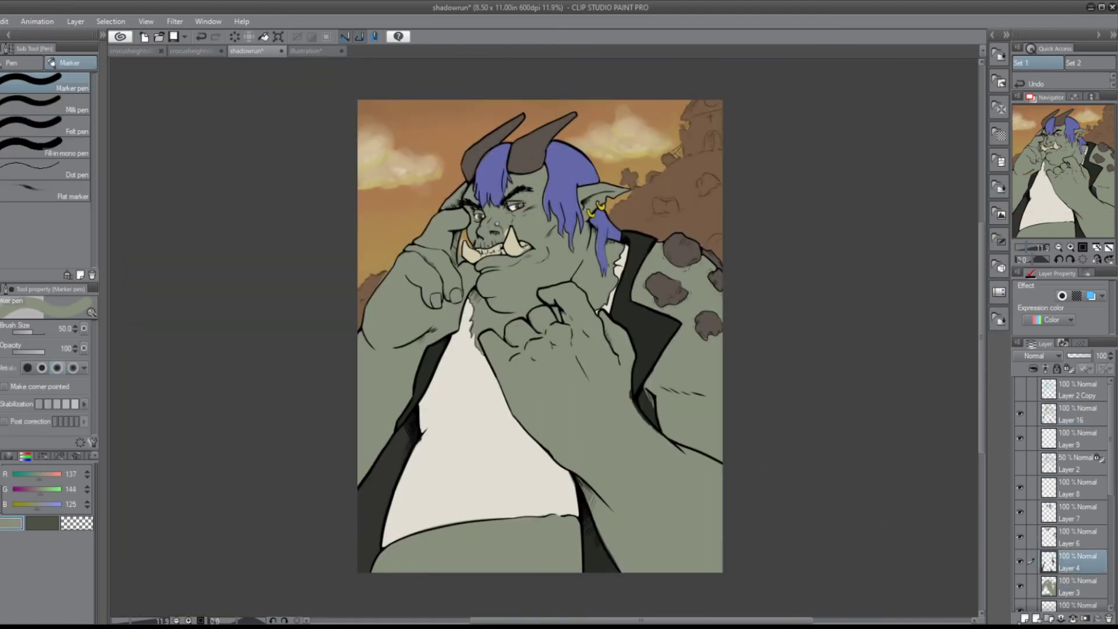
click(1078, 513)
alt+click(554, 174)
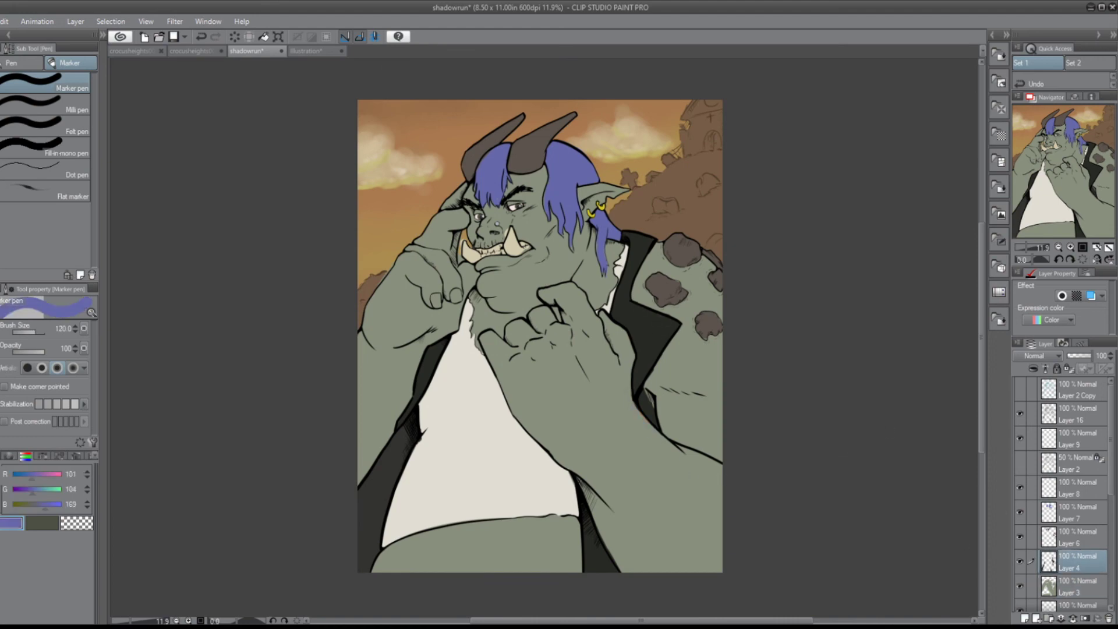
key(ctrl+plus)
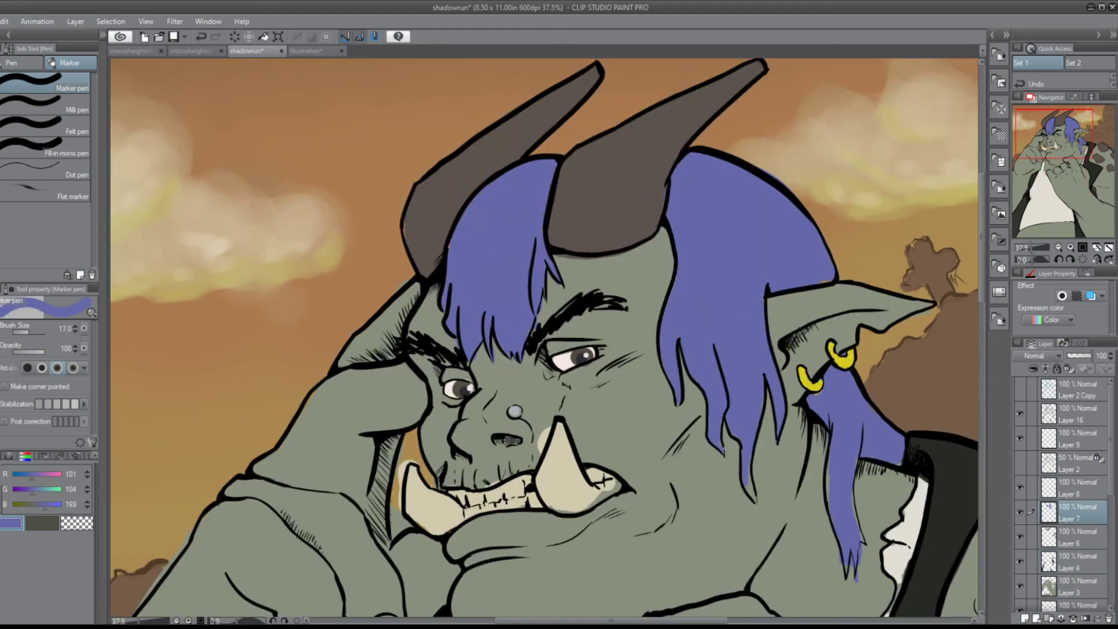
key(bracketleft)
key(bracketleft)
key(bracketleft)
key(bracketleft)
key(bracketleft)
key(bracketleft)
key(bracketleft)
key(bracketleft)
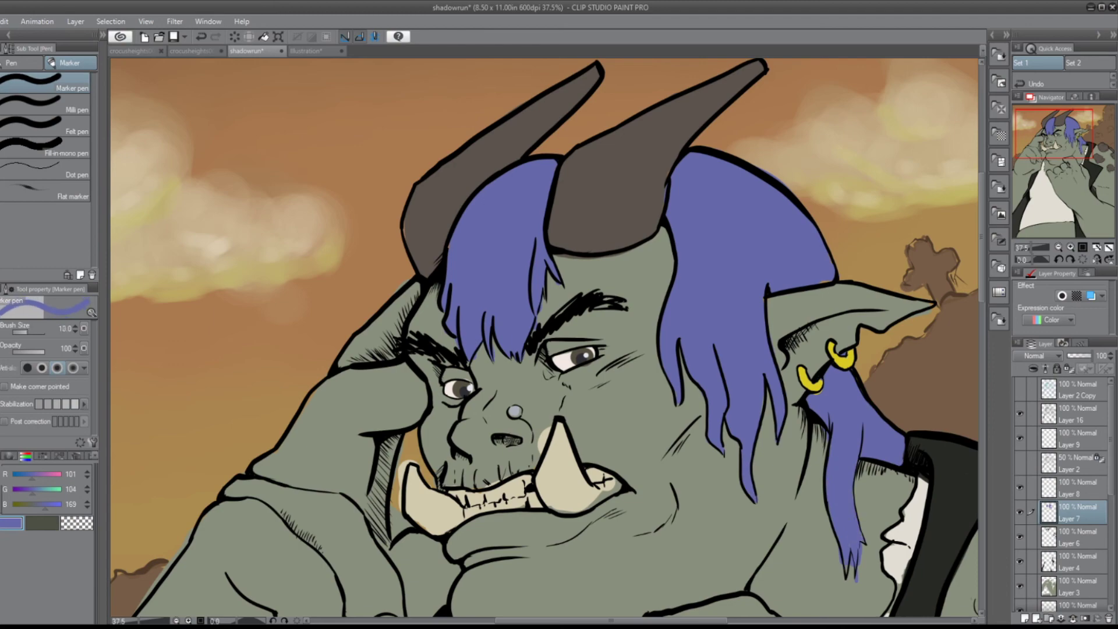
- Fill the skin-colour gaps along the raised arm's outline on Layer 3 in grey-green, using the Marker pen at brush size 70
key(bracketright)
key(bracketright)
key(bracketright)
key(bracketright)
key(bracketright)
click(1078, 586)
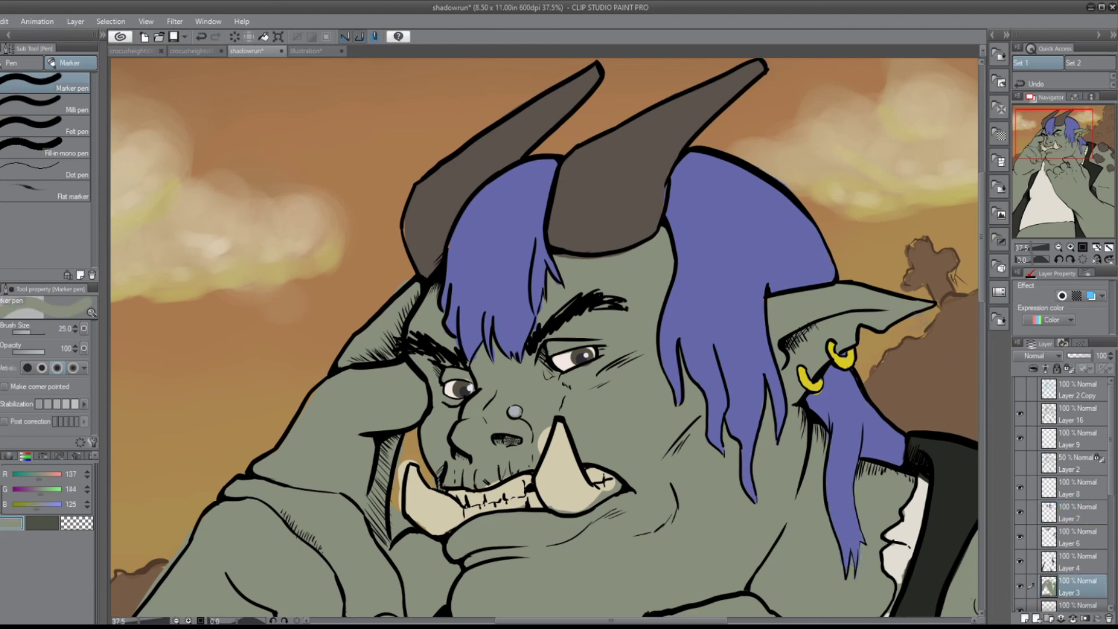
scroll(548, 338, up, 2)
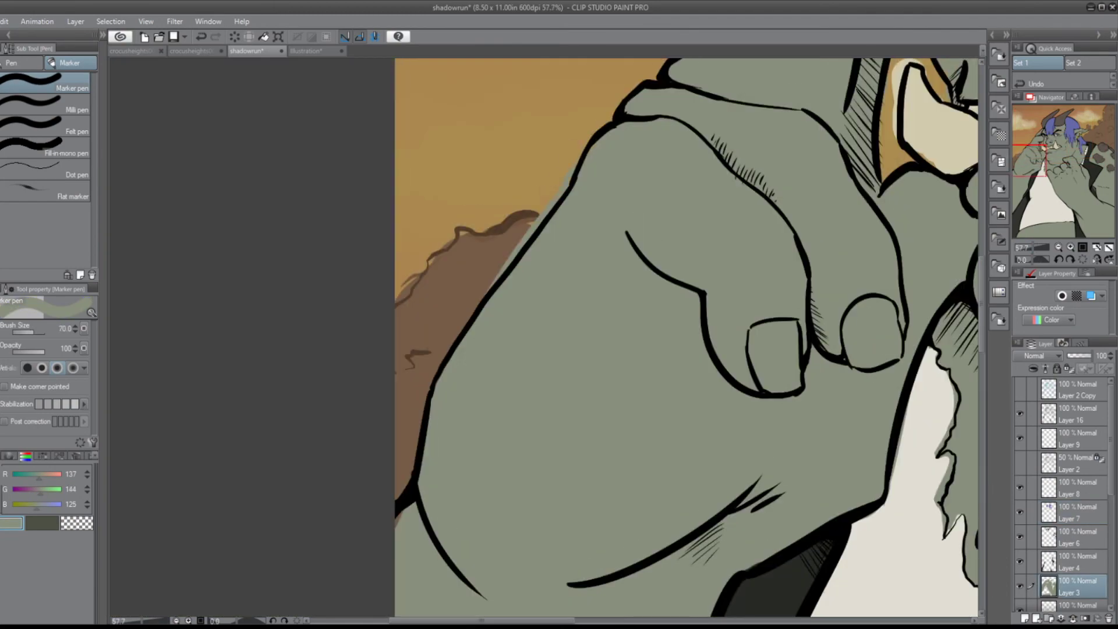
key(p)
mouse_move(418, 501)
mouse_down()
mouse_move(390, 518)
mouse_move(397, 556)
mouse_up()
click(1078, 586)
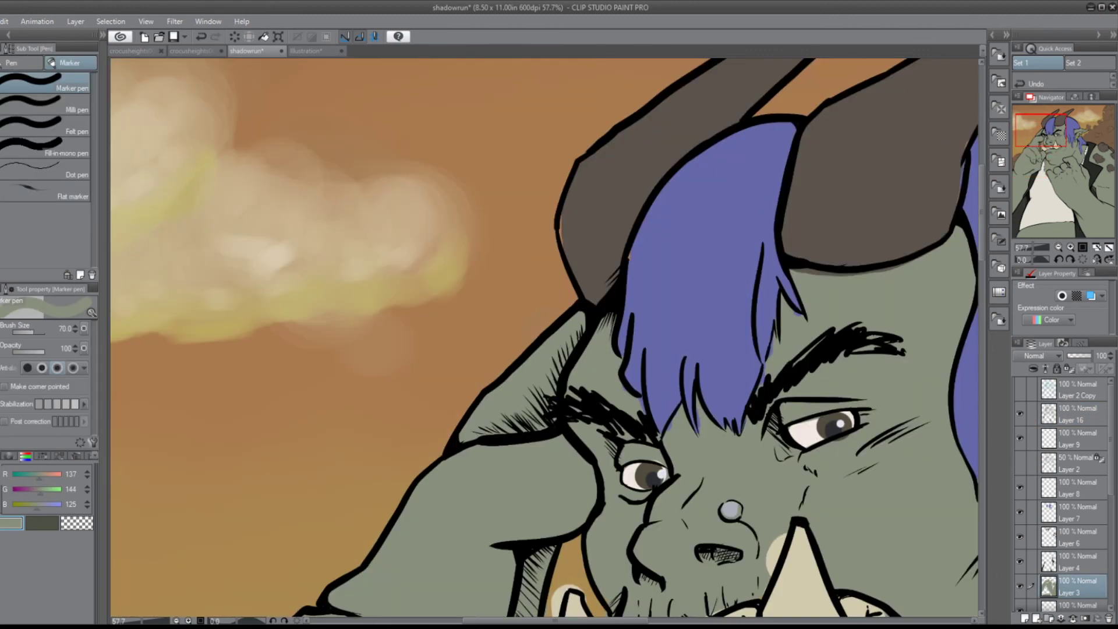
- Fill the gaps between the purple hair and its outline beside the horns on Layer 7
click(1078, 513)
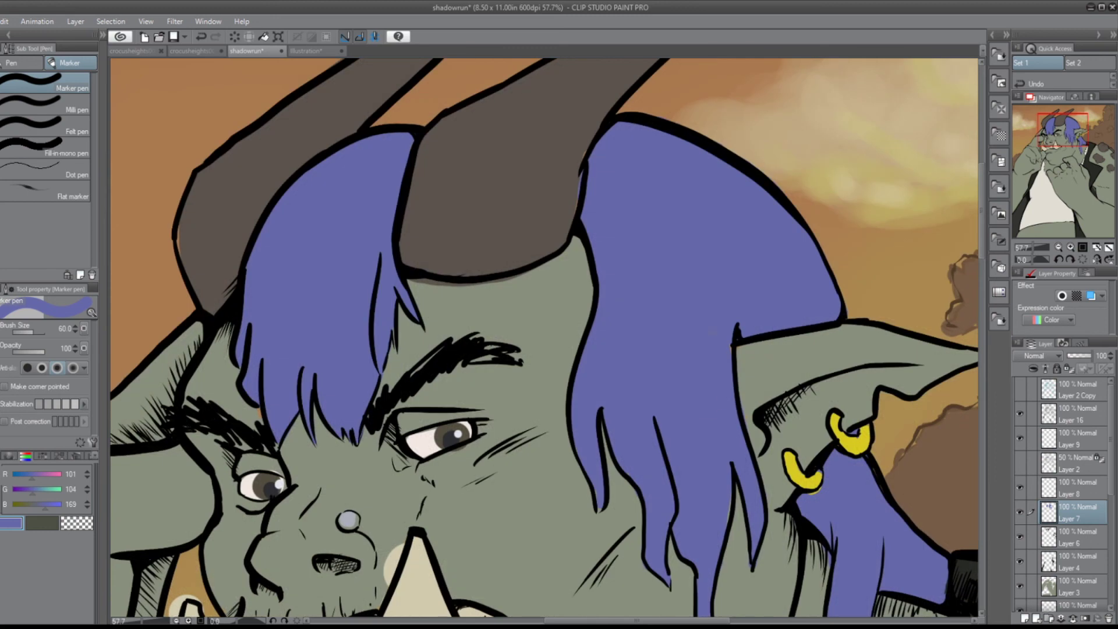
key(bracketleft)
key(bracketleft)
key(bracketleft)
key(bracketleft)
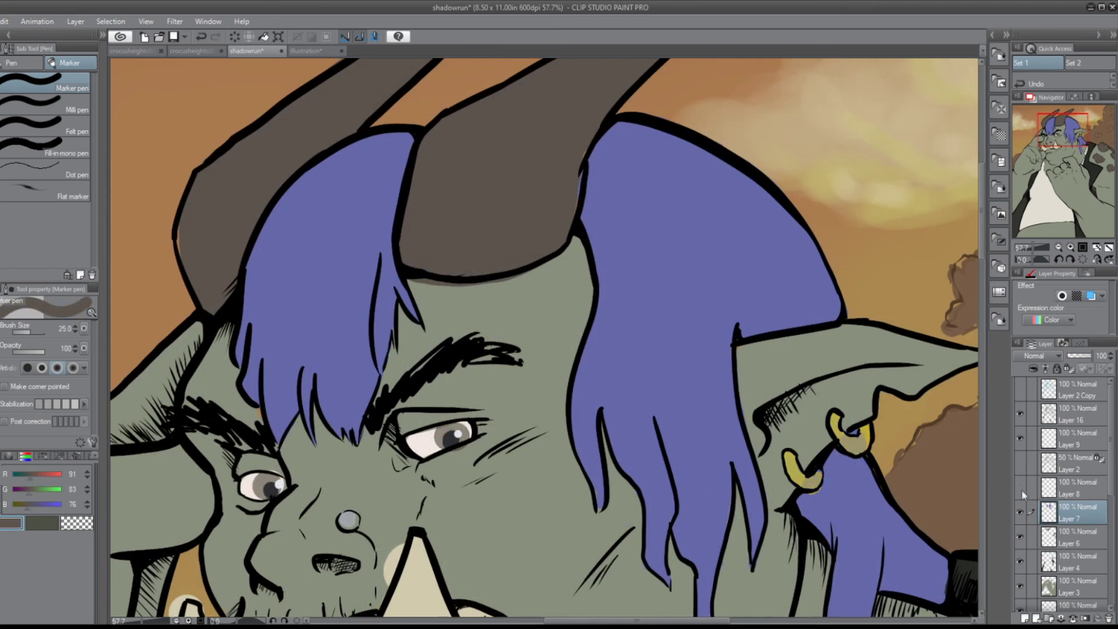
- Fill the gaps inside the horns' outlines on Layer 6 with the sampled horn brown at brush size 80
click(1077, 488)
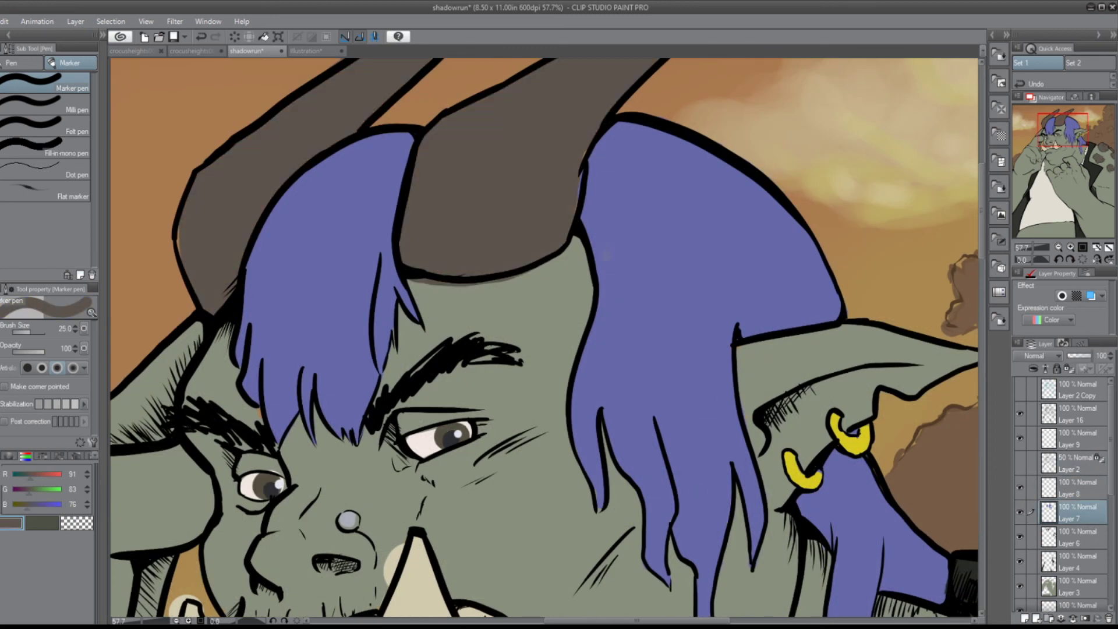
click(1078, 537)
key(bracketright)
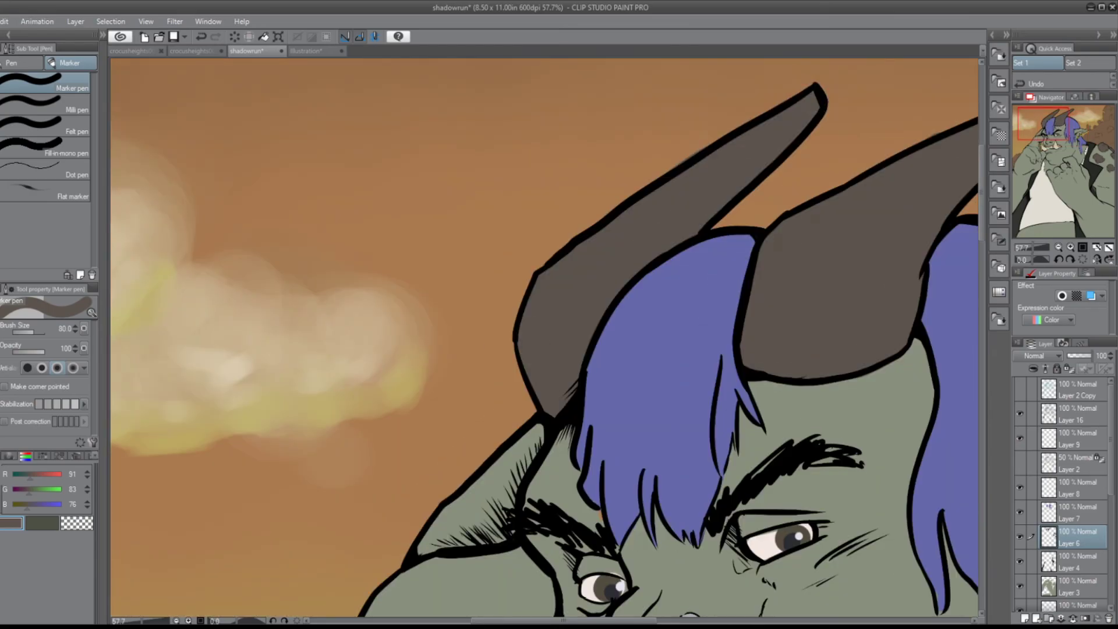
scroll(547, 349, down, 6)
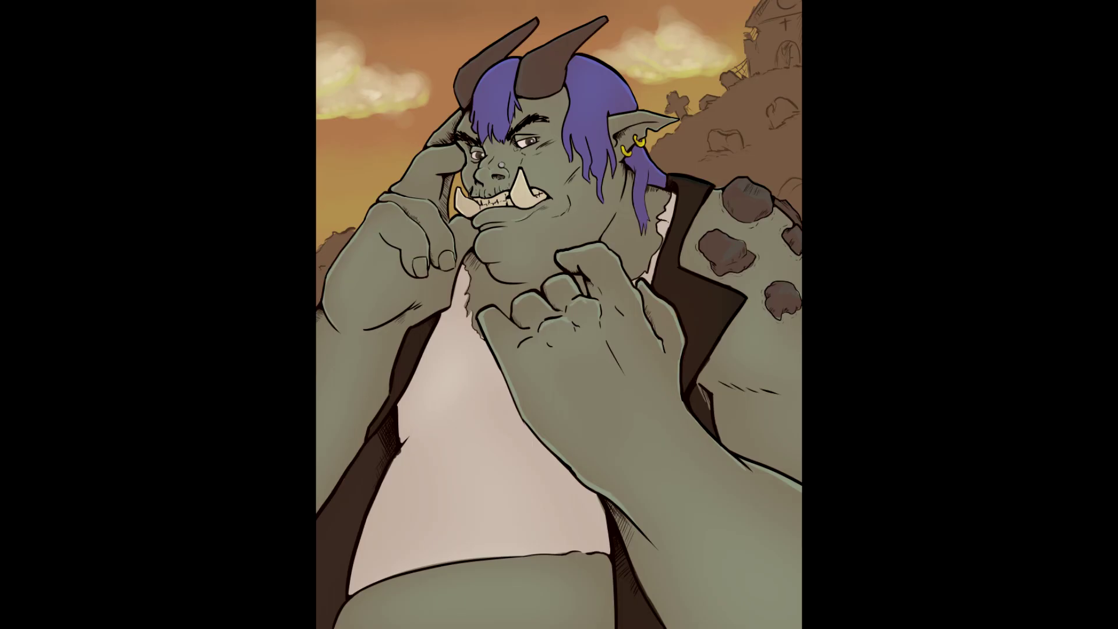